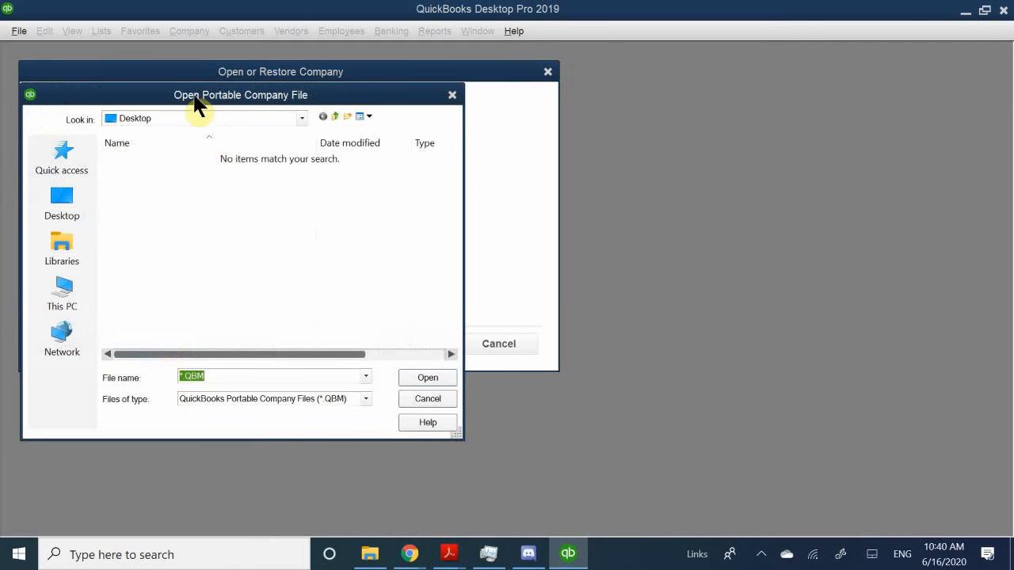
Open the portable file Reports-18 from Documents > LV PITA > Accounting > Quickbooks Class > Quickbooks Portable Files > QuickBooks_2018_Classroom_Files - Copy
{"action": "left_click", "coordinate": [183, 117]}
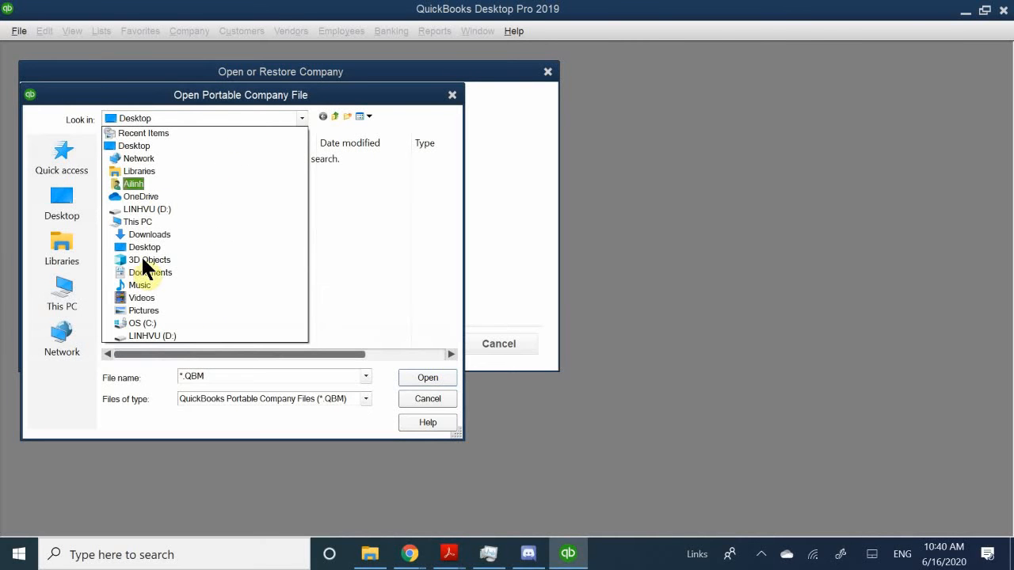
{"action": "left_click", "coordinate": [213, 270]}
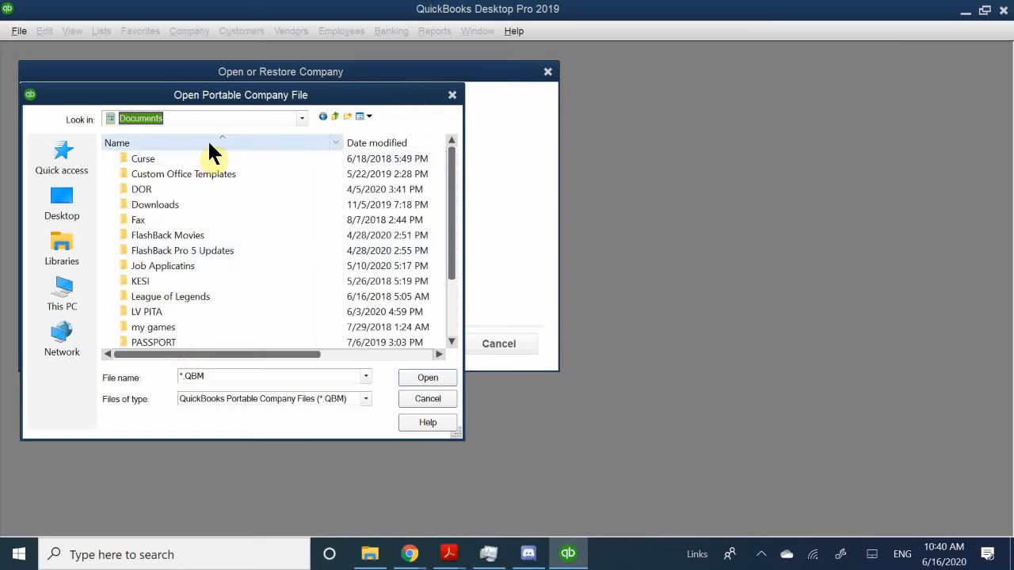
{"action": "double_click", "coordinate": [147, 311]}
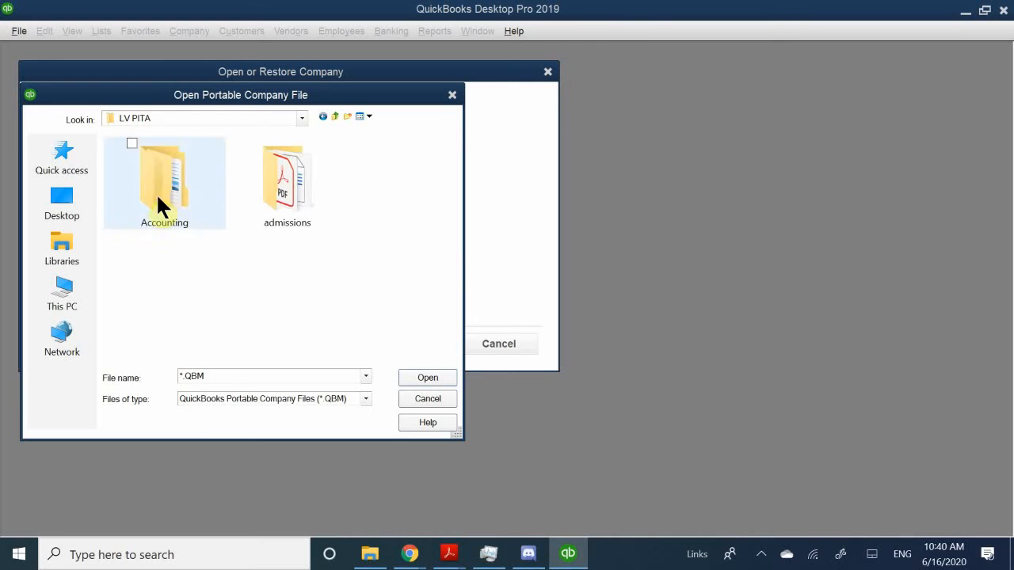
{"action": "double_click", "coordinate": [157, 194]}
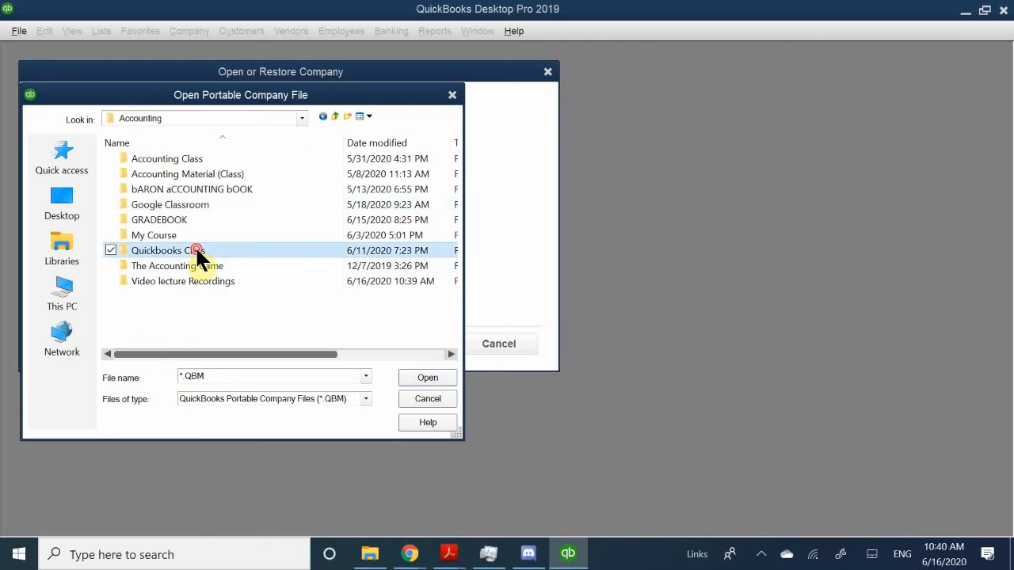
{"action": "double_click", "coordinate": [197, 252]}
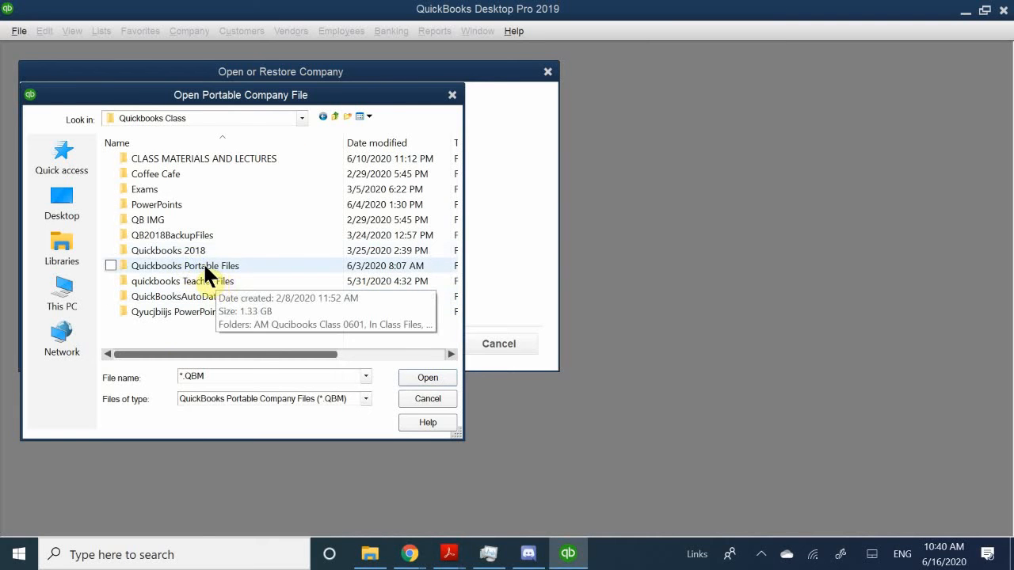
{"action": "double_click", "coordinate": [213, 265]}
{"action": "double_click", "coordinate": [238, 155]}
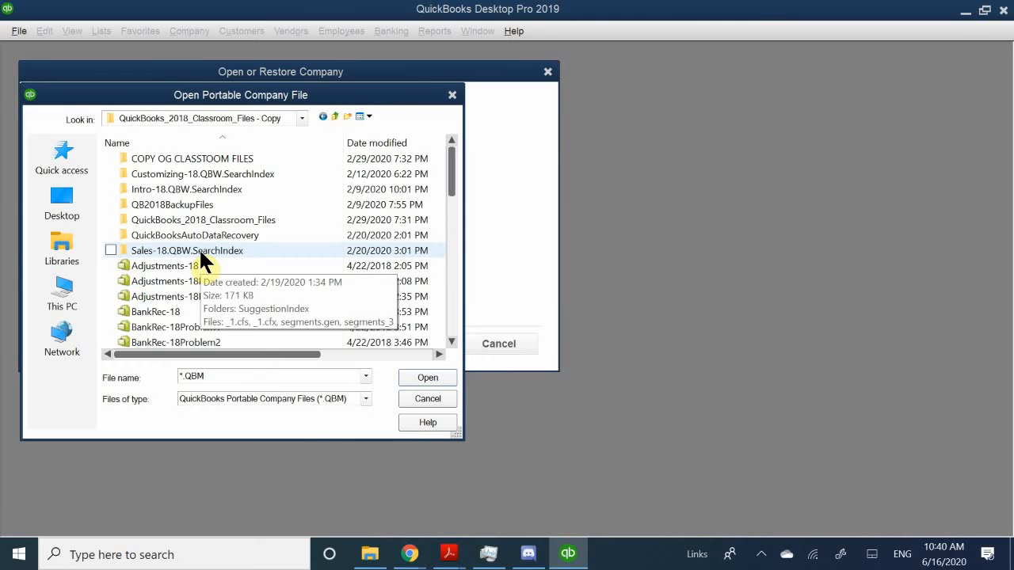
{"action": "scroll", "coordinate": [194, 253], "scroll_direction": "down", "scroll_amount": 10}
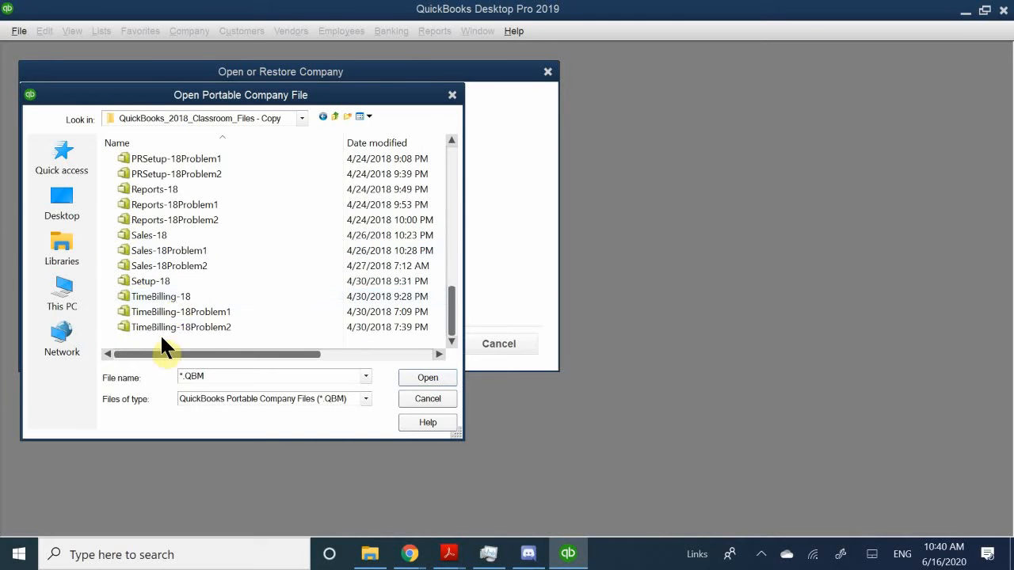
{"action": "scroll", "coordinate": [160, 334], "scroll_direction": "up", "scroll_amount": 2}
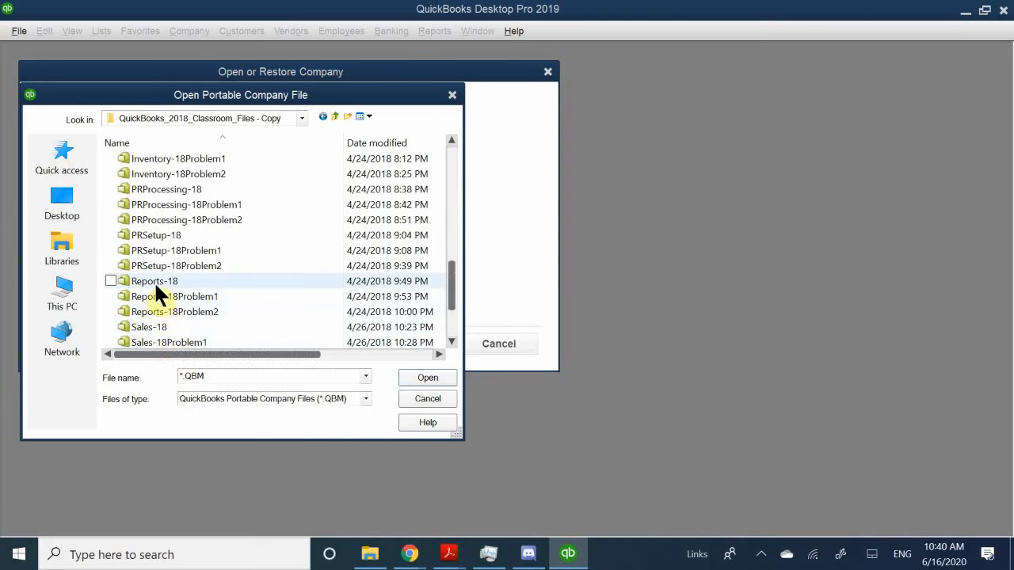
{"action": "double_click", "coordinate": [160, 284]}
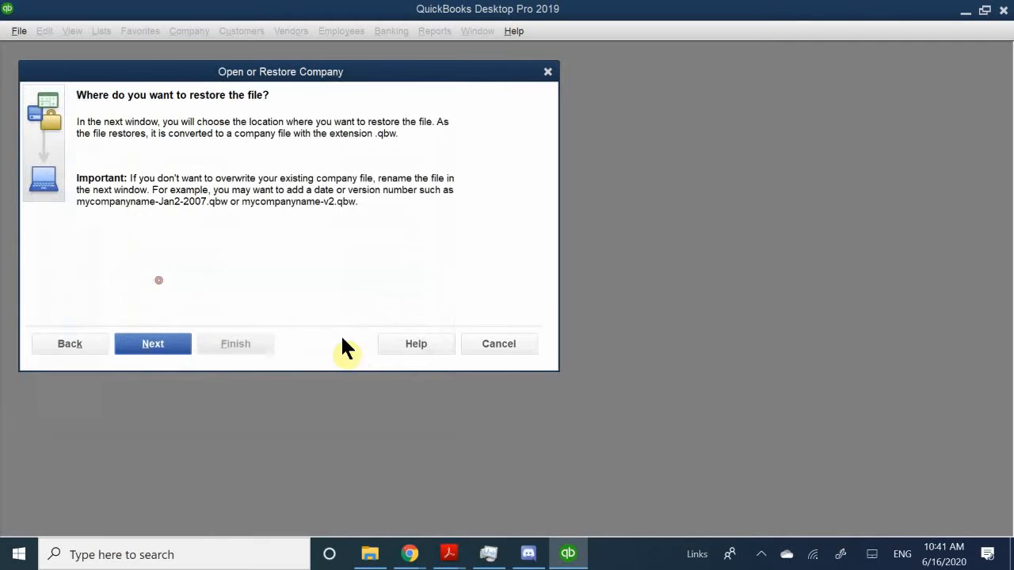
Restore the company file as Reports-18 in Documents > LV PITA > Accounting > Quickbooks Class > Quickbooks Portable Files > AM Qucibooks Class 0601
{"action": "left_click", "coordinate": [163, 342]}
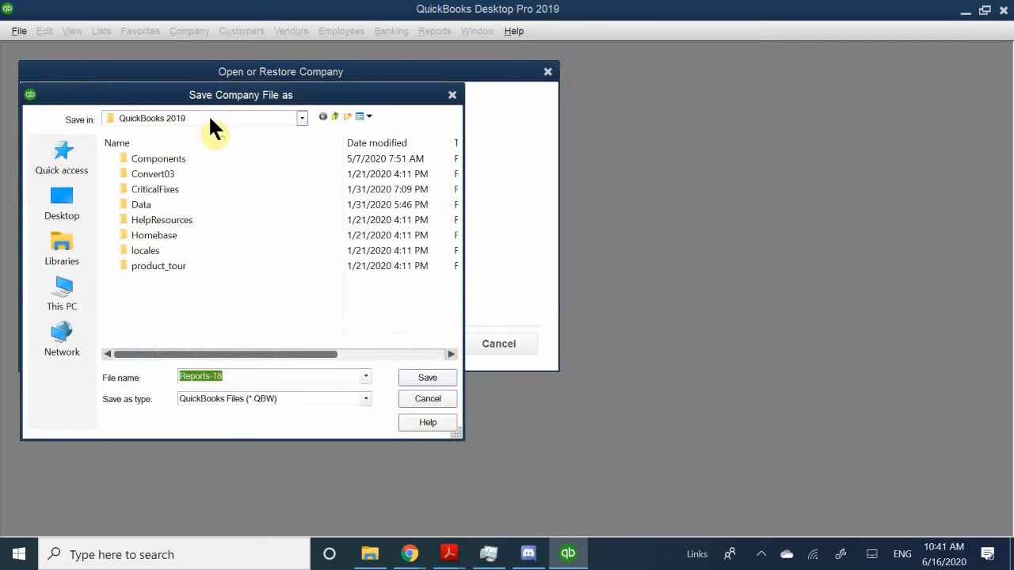
{"action": "left_click", "coordinate": [199, 111]}
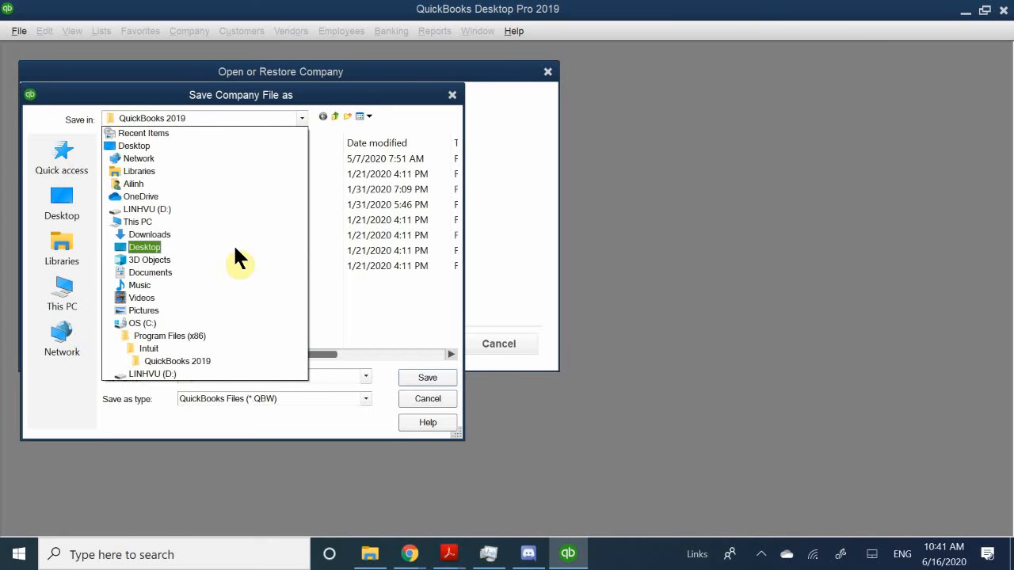
{"action": "left_click", "coordinate": [195, 272]}
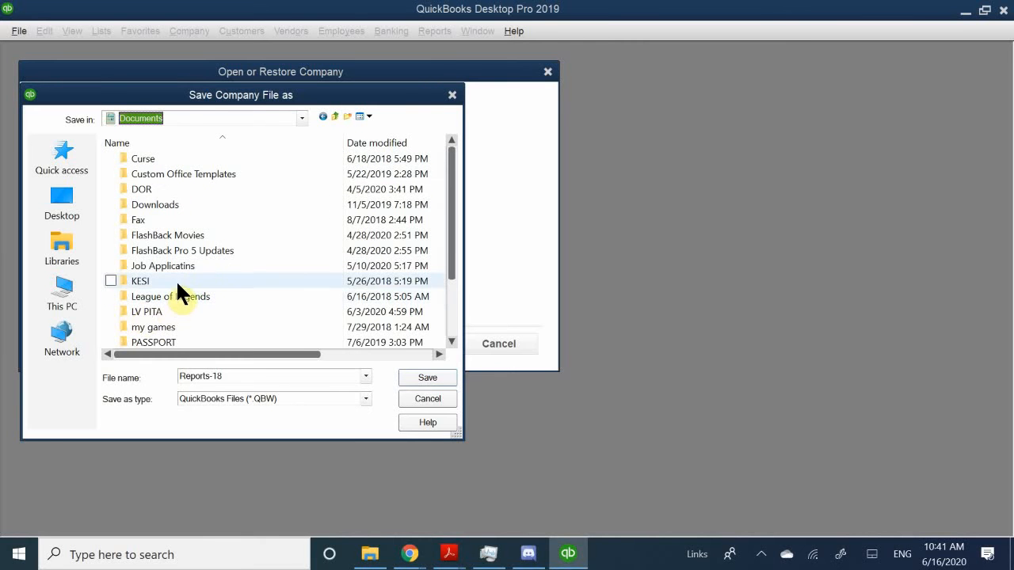
{"action": "double_click", "coordinate": [150, 314]}
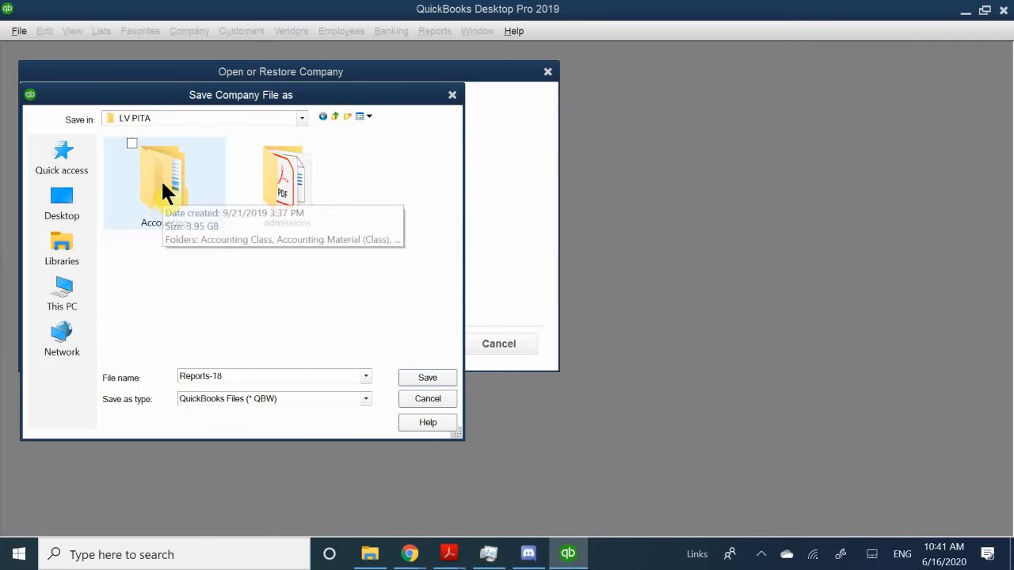
{"action": "double_click", "coordinate": [163, 184]}
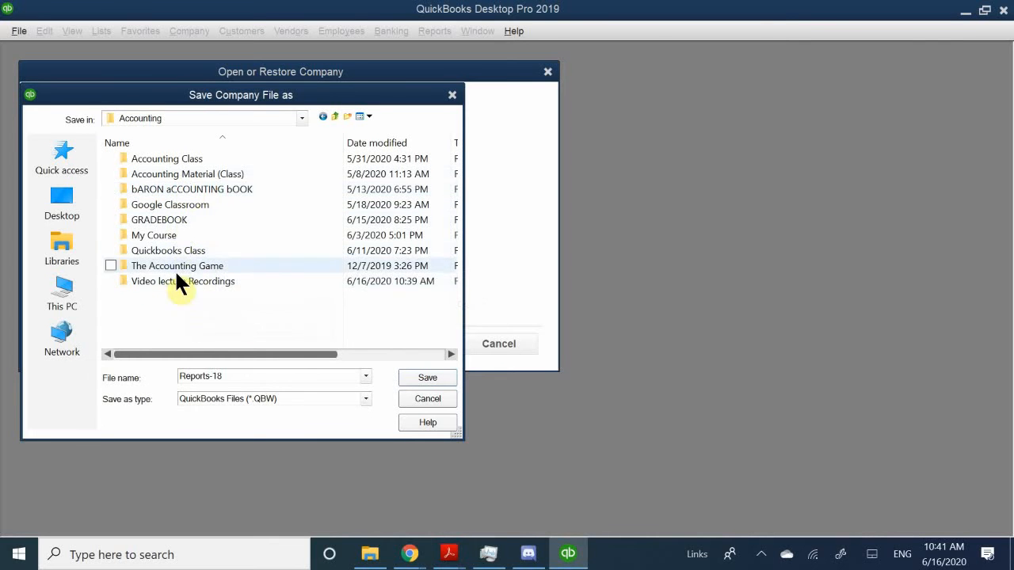
{"action": "double_click", "coordinate": [191, 250]}
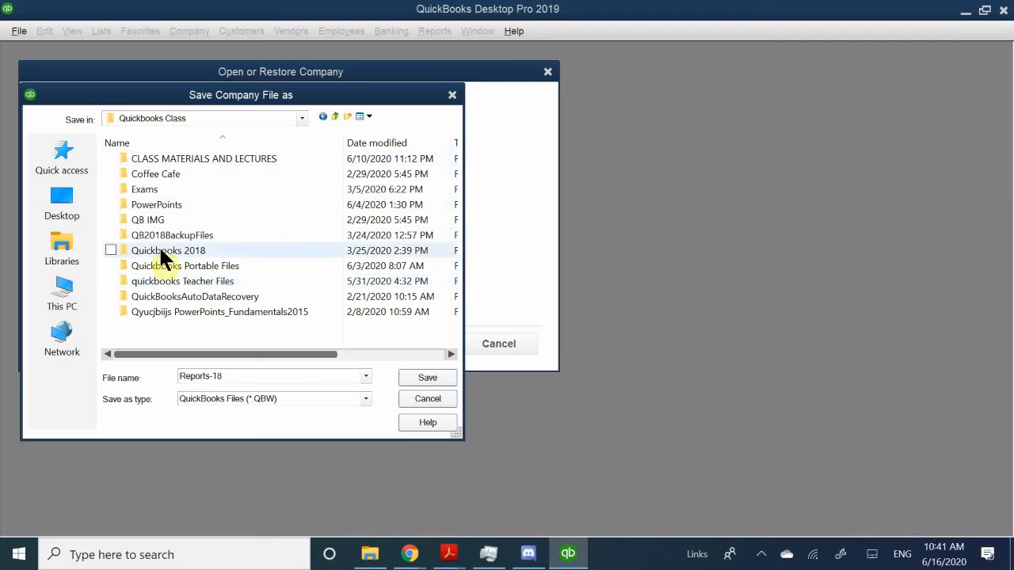
{"action": "double_click", "coordinate": [204, 267]}
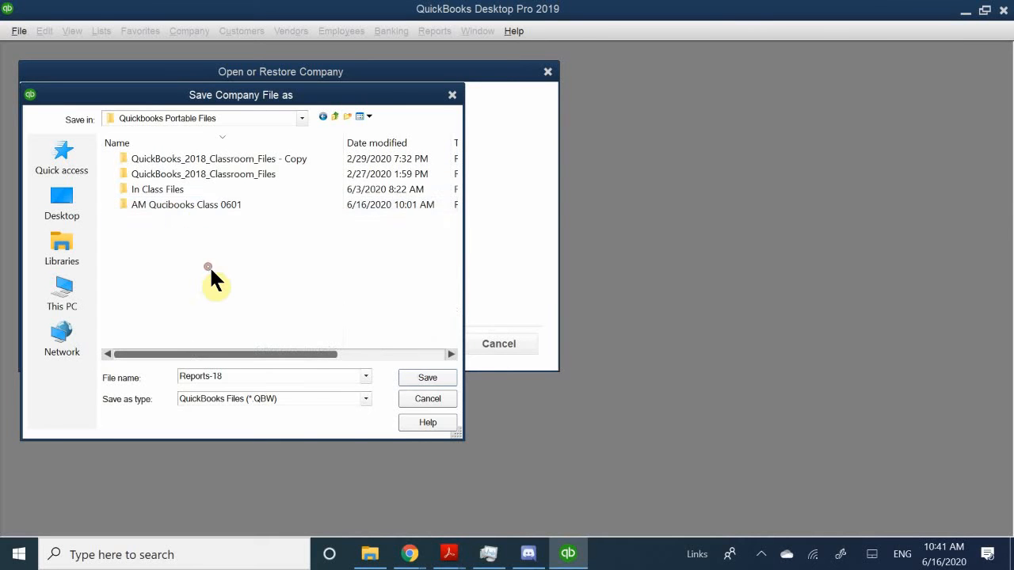
{"action": "left_click", "coordinate": [197, 208]}
{"action": "double_click", "coordinate": [233, 208]}
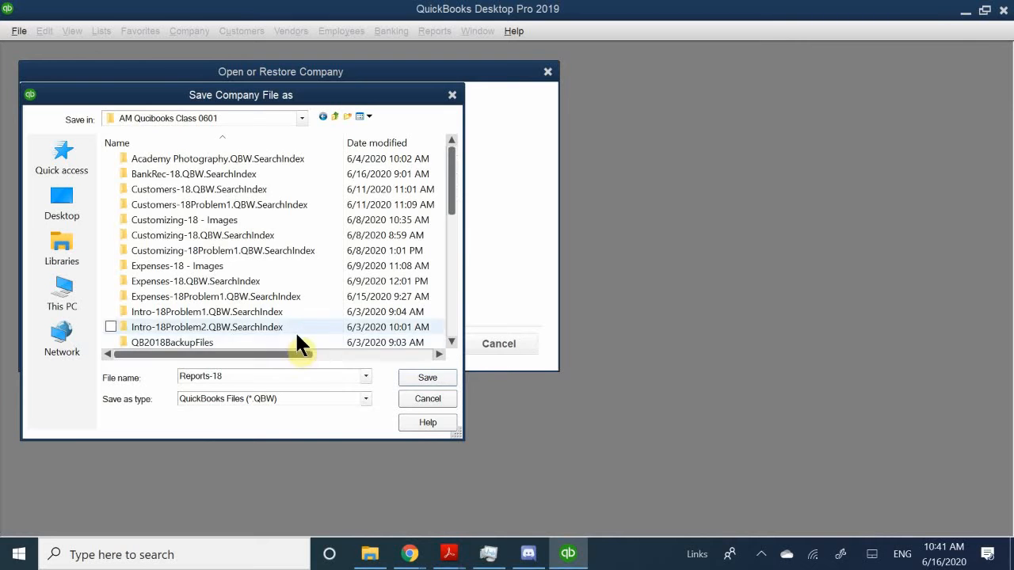
{"action": "left_click", "coordinate": [429, 378]}
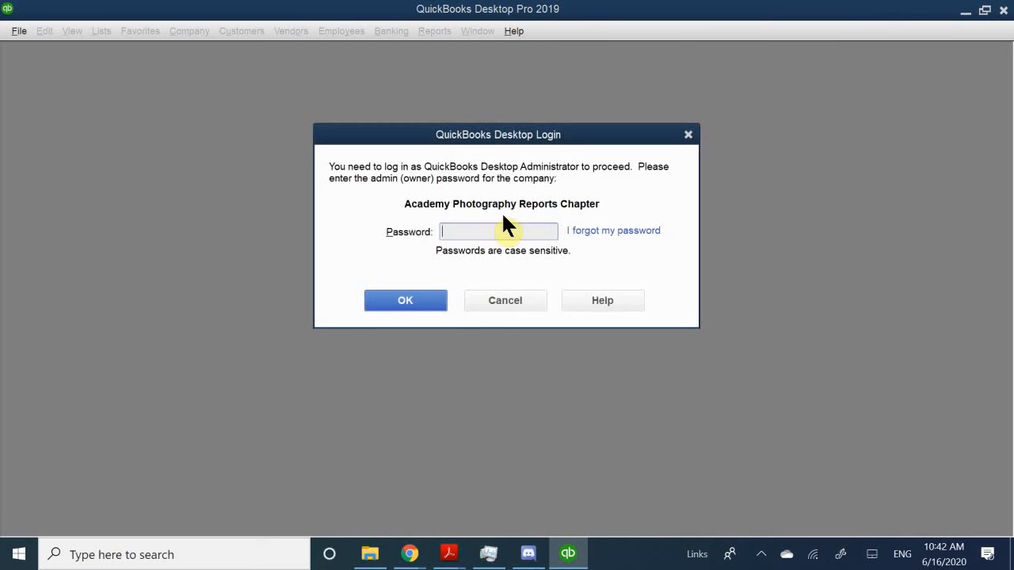
Log in to the Academy Photography Reports Chapter company by entering the administrator password
{"action": "left_click", "coordinate": [473, 231]}
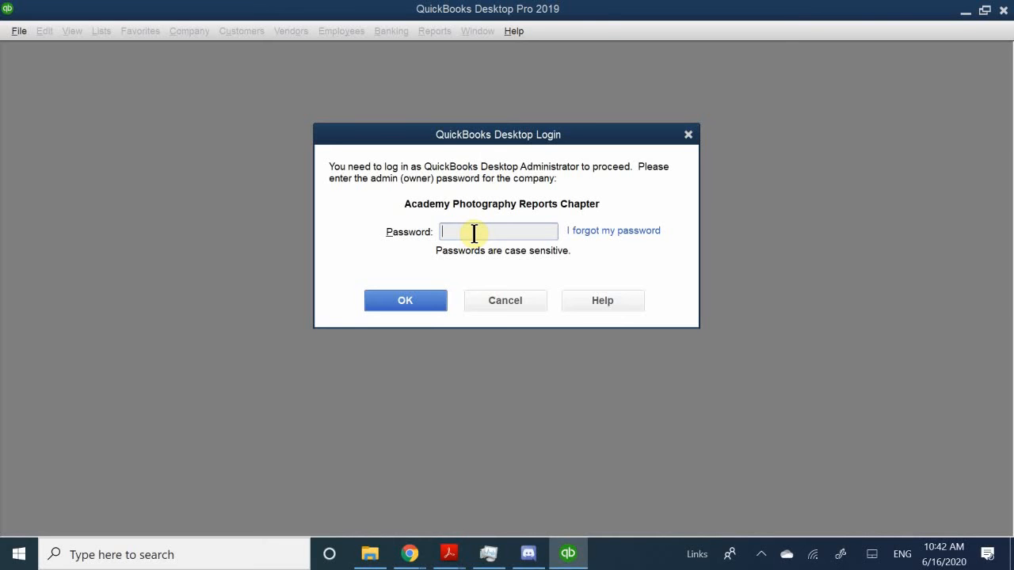
{"action": "type", "text": "•••••••"}
{"action": "left_click", "coordinate": [406, 300]}
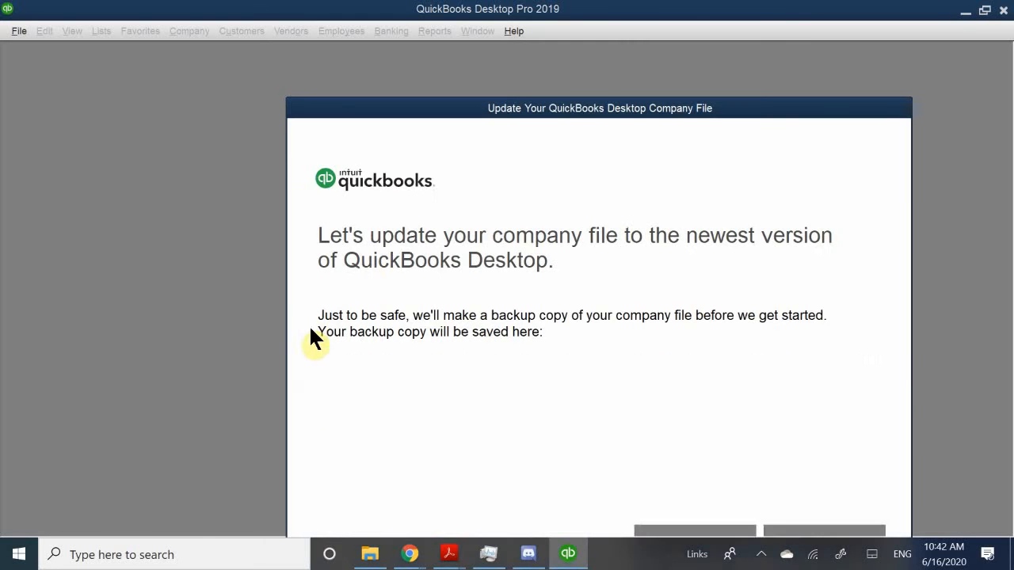
Start updating the company file to the newest version, keeping the default backup location
{"action": "left_click_drag", "start_coordinate": [412, 108], "coordinate": [324, 61]}
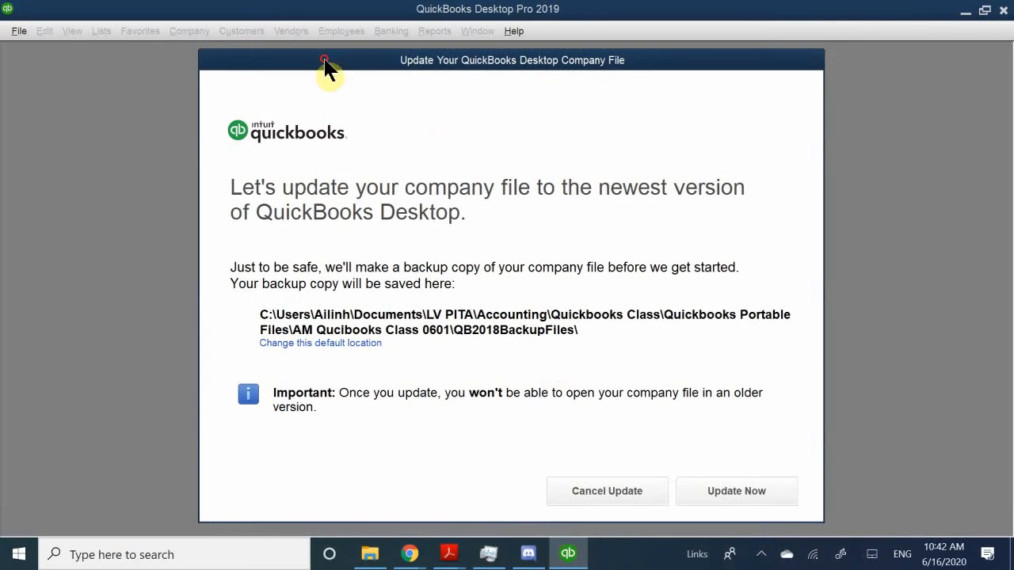
{"action": "left_click", "coordinate": [740, 488]}
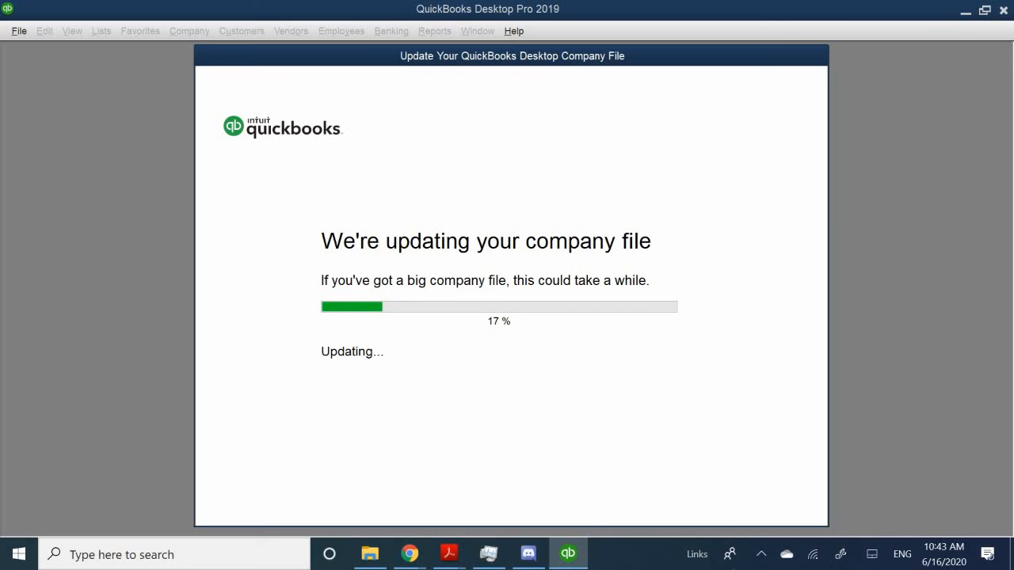
{"action": "left_click", "coordinate": [759, 555]}
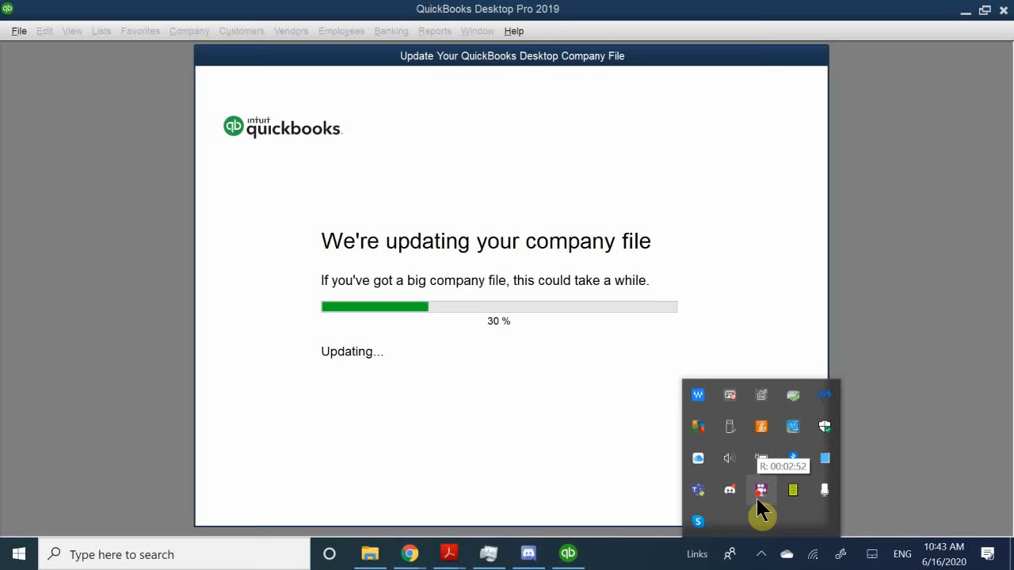
{"action": "left_click", "coordinate": [614, 559]}
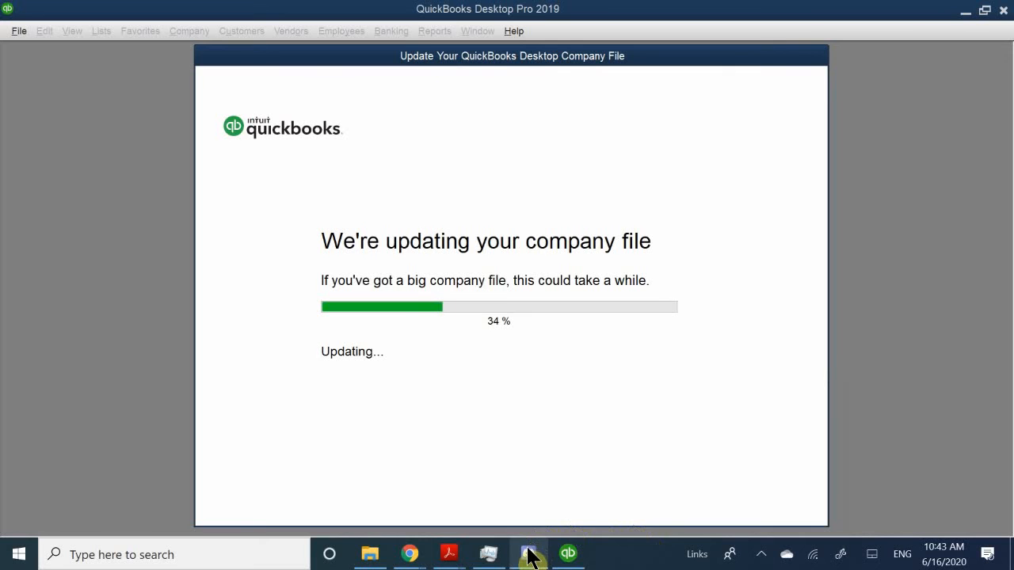
{"action": "mouse_move", "coordinate": [529, 553]}
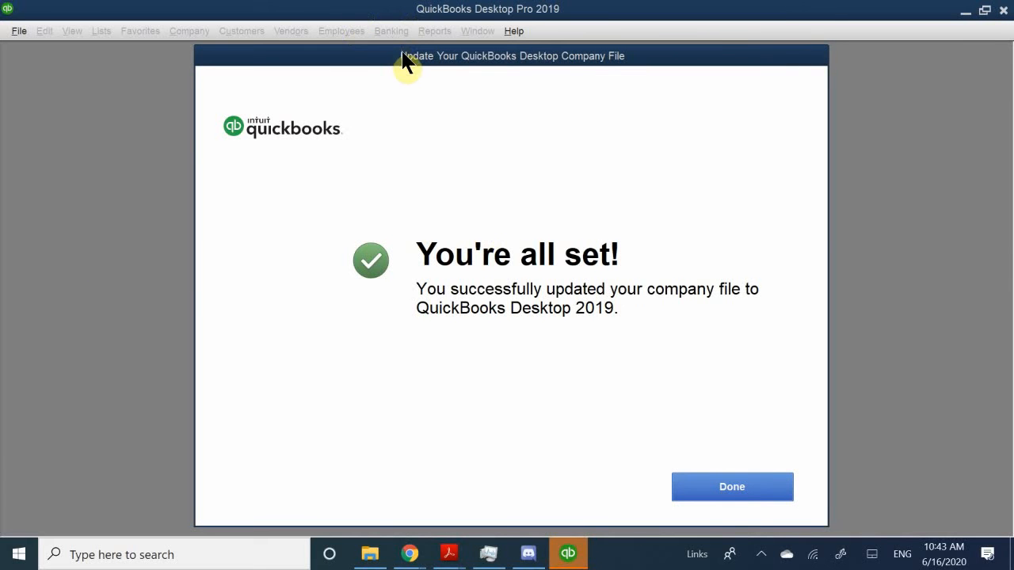
Close the completed update and the email address, New Feature Tour and welcome pop-ups, and maximize the Home window
{"action": "left_click_drag", "start_coordinate": [403, 58], "coordinate": [388, 48]}
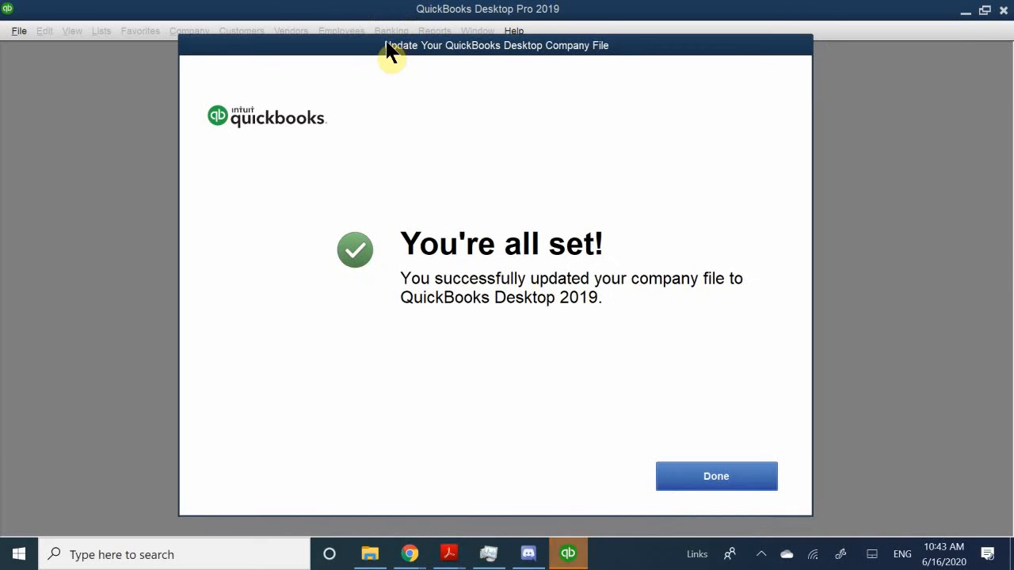
{"action": "left_click", "coordinate": [720, 478]}
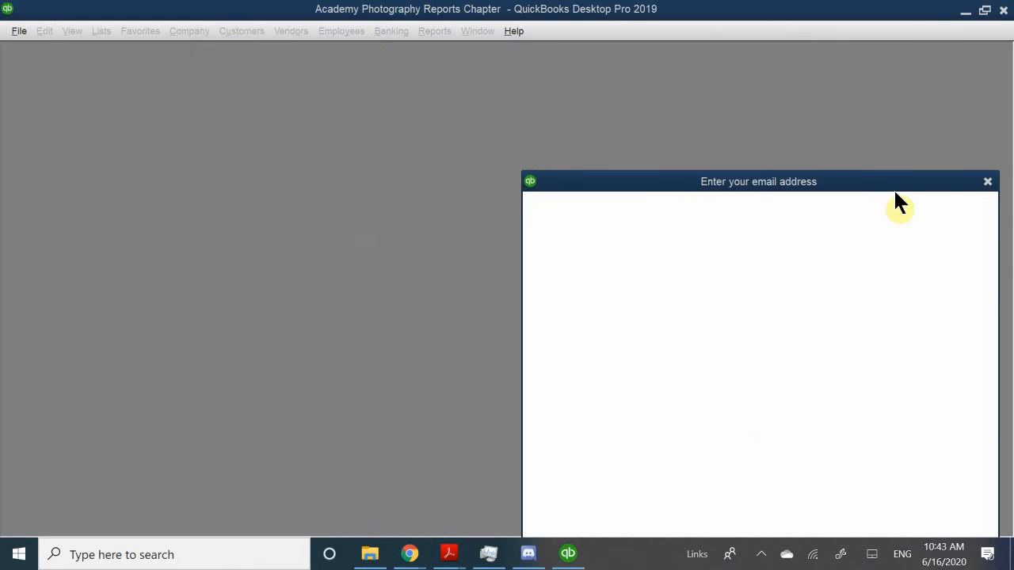
{"action": "left_click", "coordinate": [989, 183]}
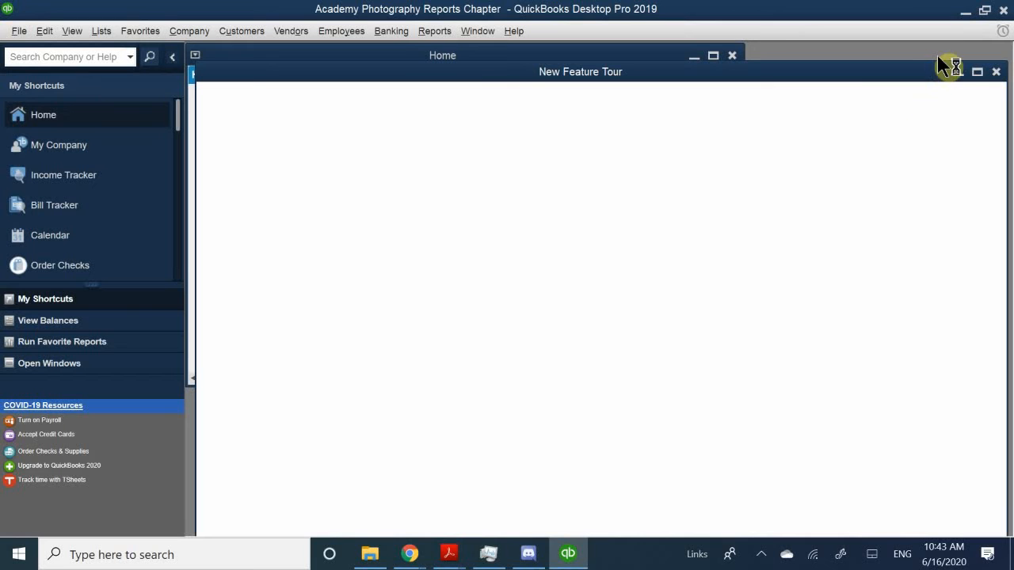
{"action": "left_click", "coordinate": [998, 73]}
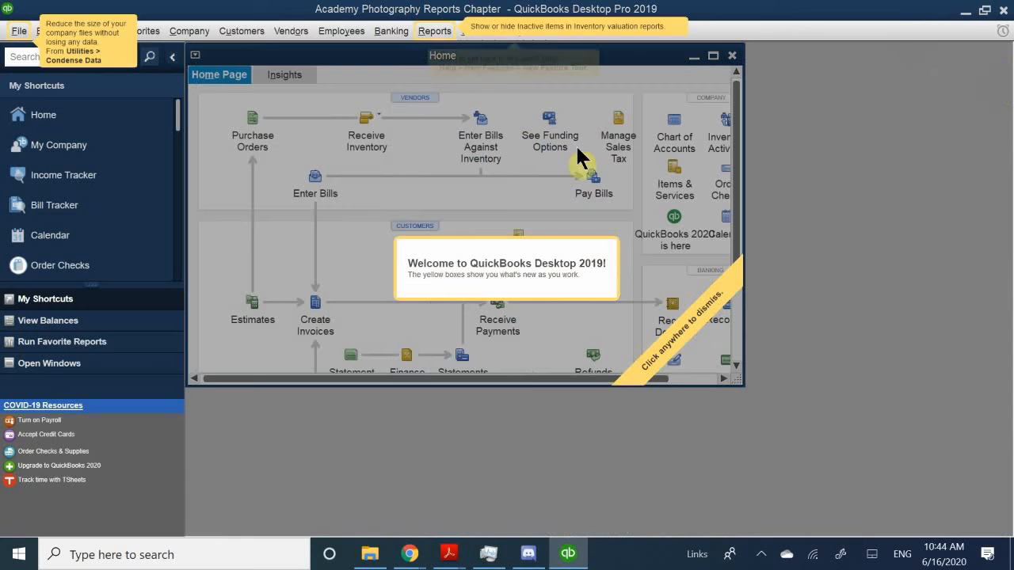
{"action": "left_click", "coordinate": [713, 68]}
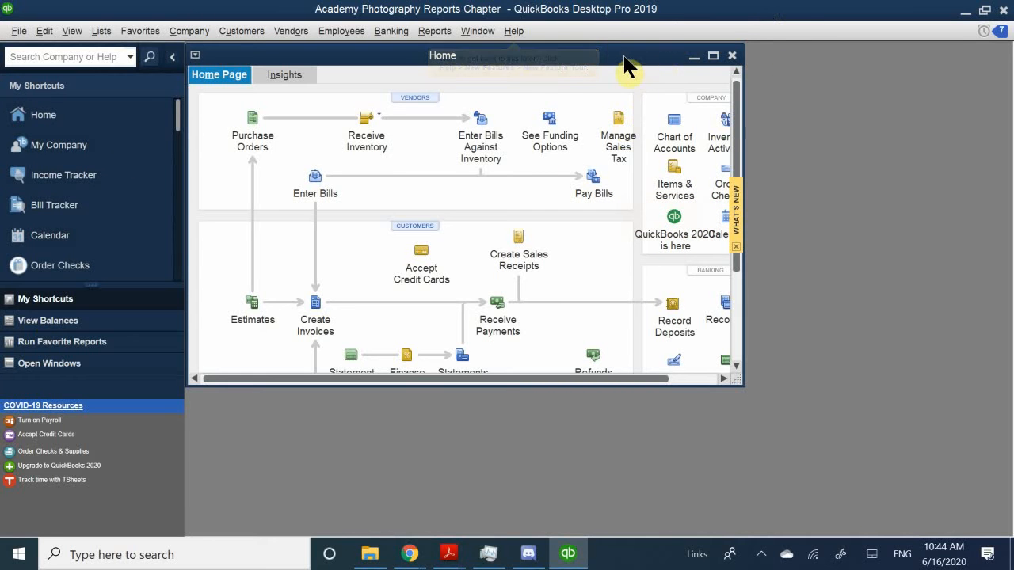
{"action": "left_click", "coordinate": [713, 57]}
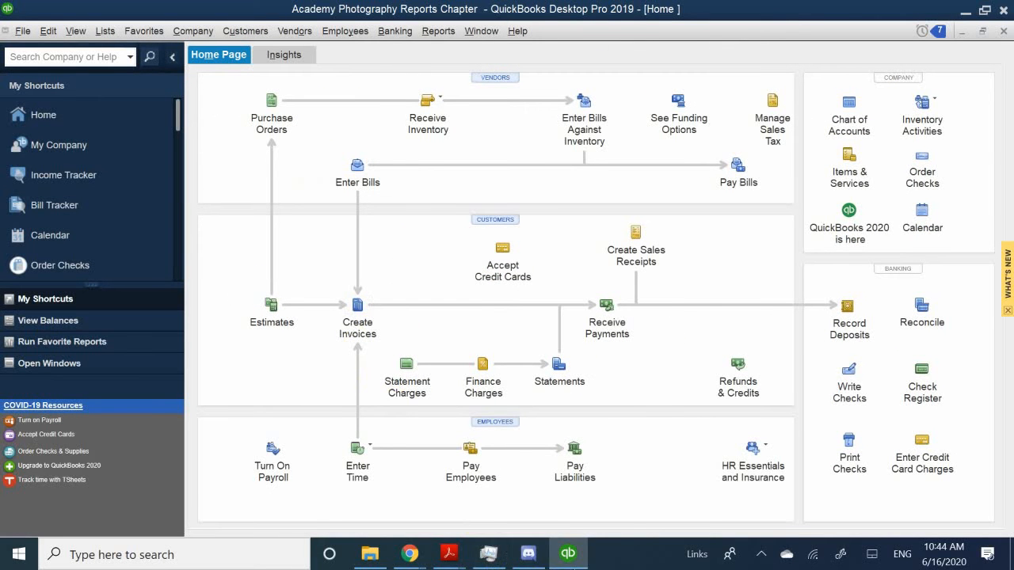
Switch to QB CH 6.pdf in Adobe Acrobat Reader and review the Chapter 6 Reports topic list
{"action": "mouse_move", "coordinate": [459, 561]}
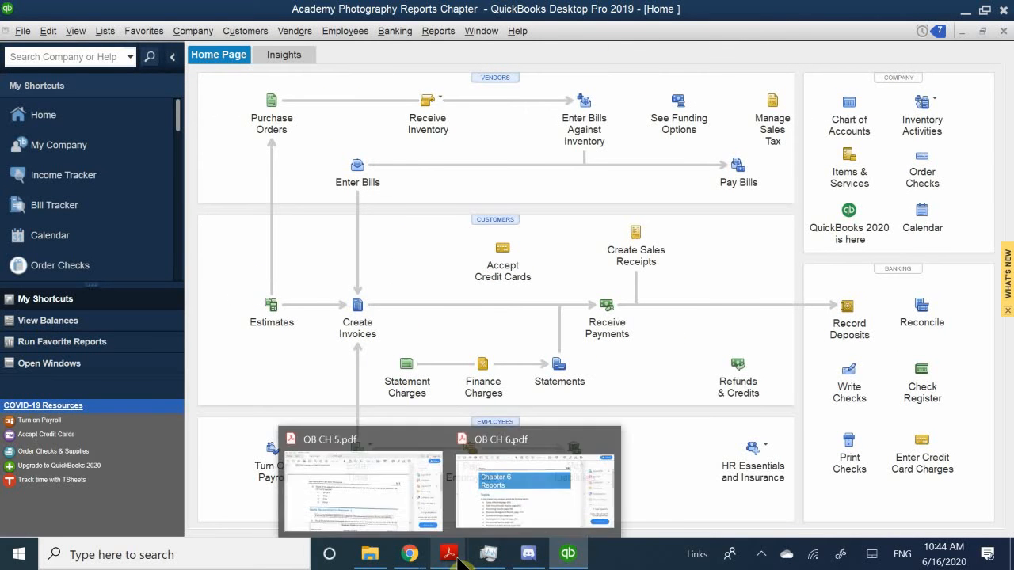
{"action": "left_click", "coordinate": [533, 499]}
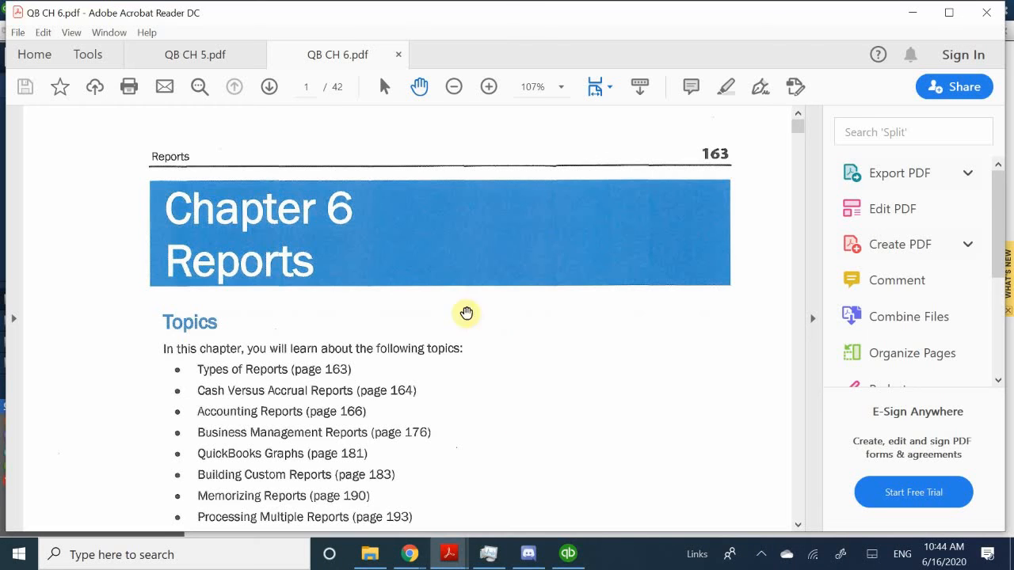
{"action": "scroll", "coordinate": [417, 252], "scroll_direction": "down", "scroll_amount": 1}
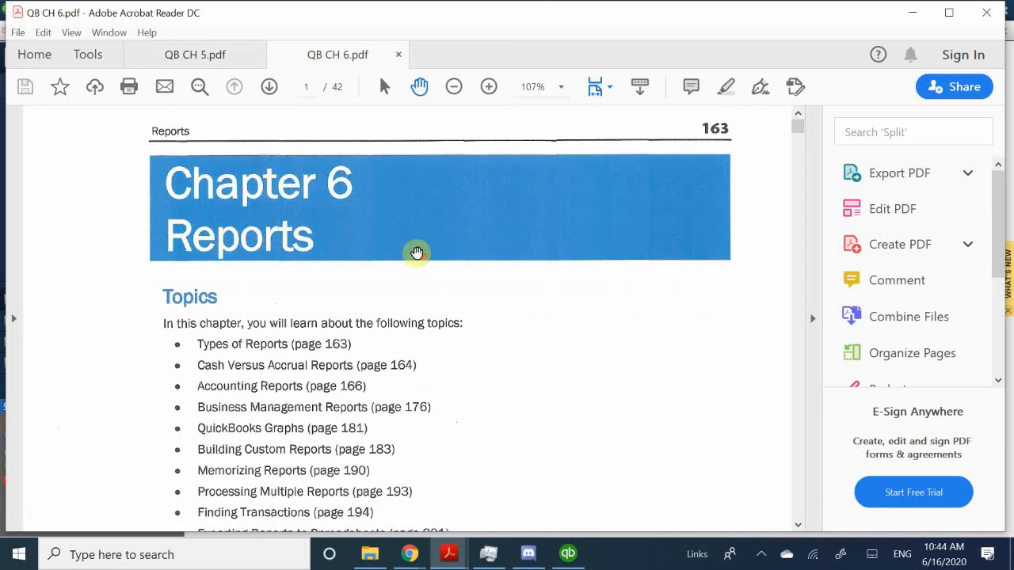
{"action": "scroll", "coordinate": [417, 252], "scroll_direction": "down", "scroll_amount": 3}
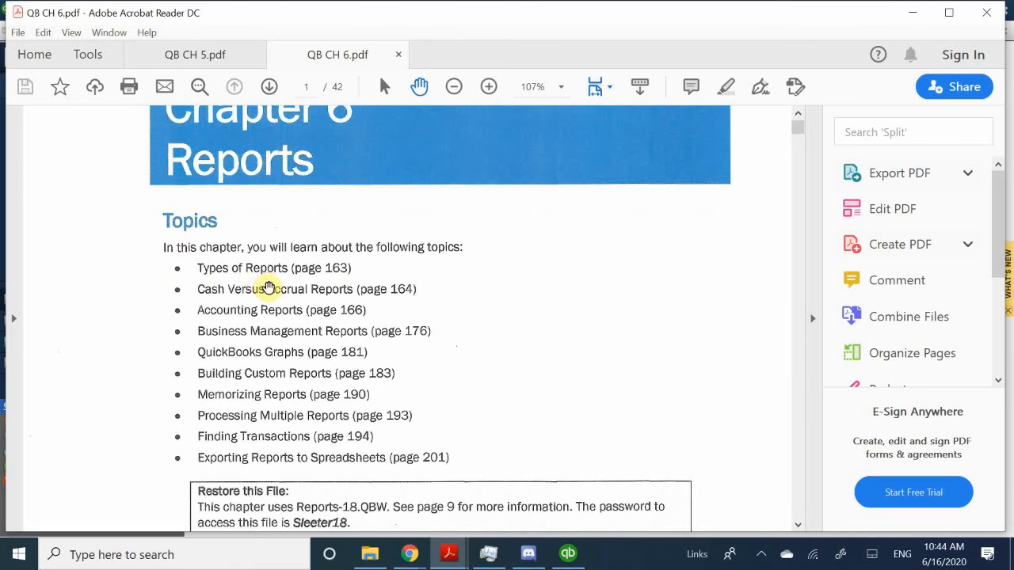
Skim the chapter introduction, and switch to QuickBooks Desktop to look over the report categories it offers
{"action": "scroll", "coordinate": [273, 297], "scroll_direction": "down", "scroll_amount": 9}
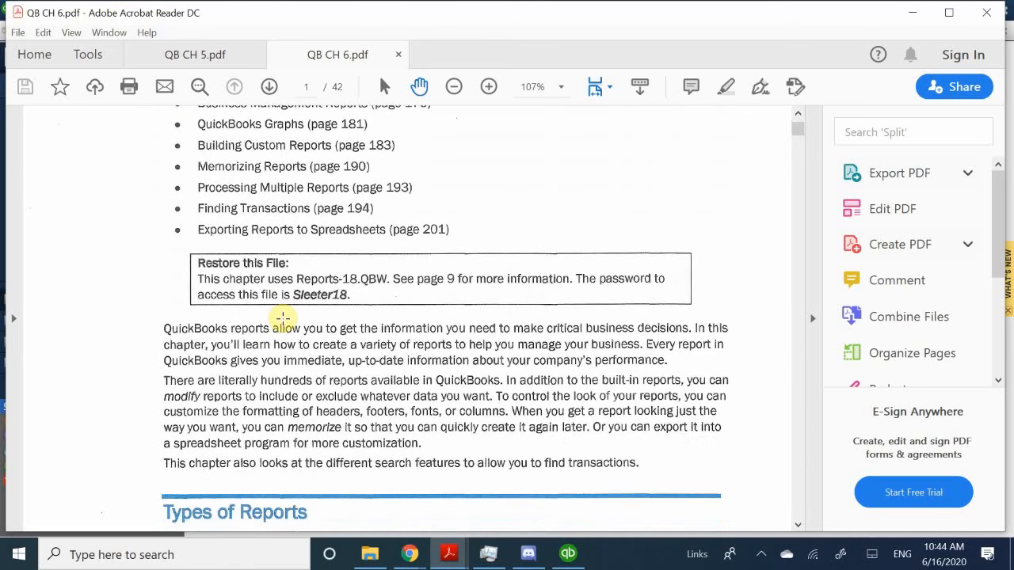
{"action": "scroll", "coordinate": [282, 318], "scroll_direction": "up", "scroll_amount": 8}
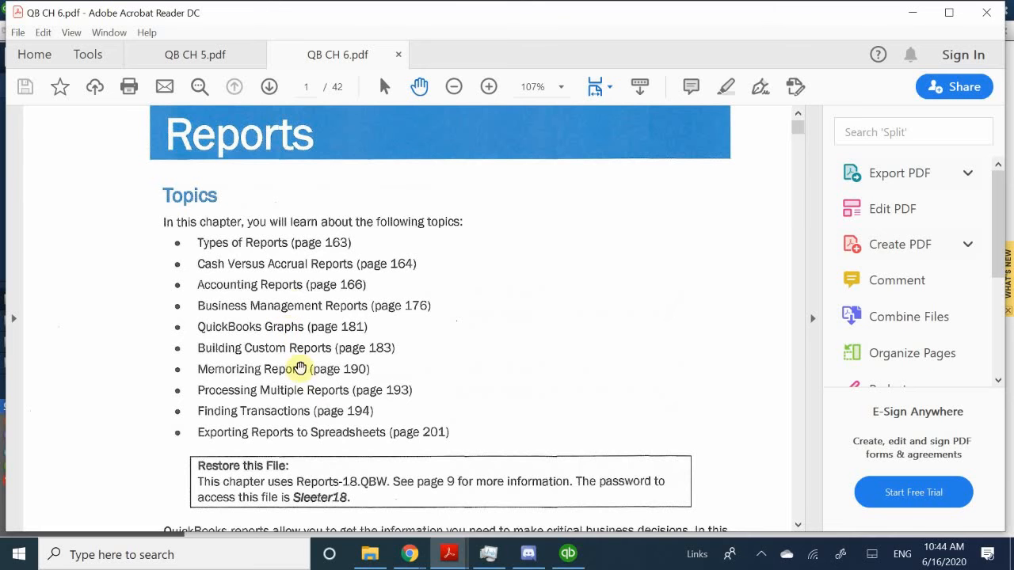
{"action": "left_click", "coordinate": [583, 558]}
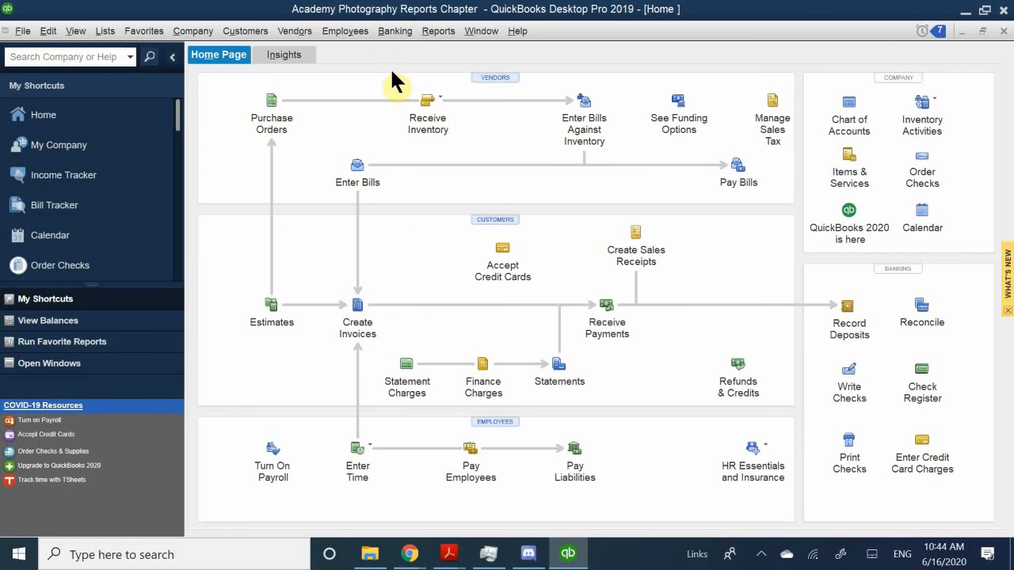
{"action": "left_click", "coordinate": [438, 32]}
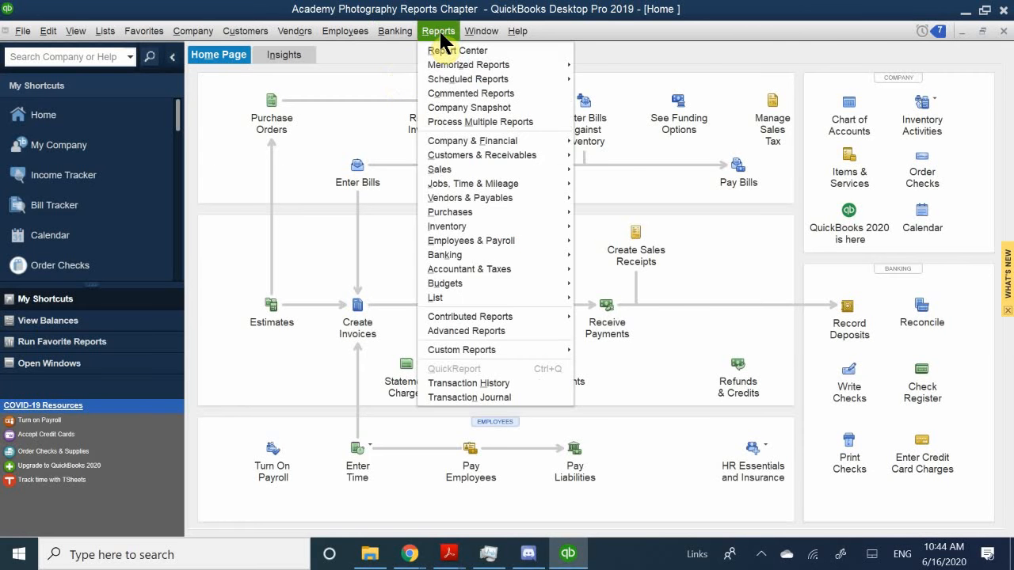
{"action": "left_click", "coordinate": [441, 29]}
{"action": "left_click", "coordinate": [442, 28]}
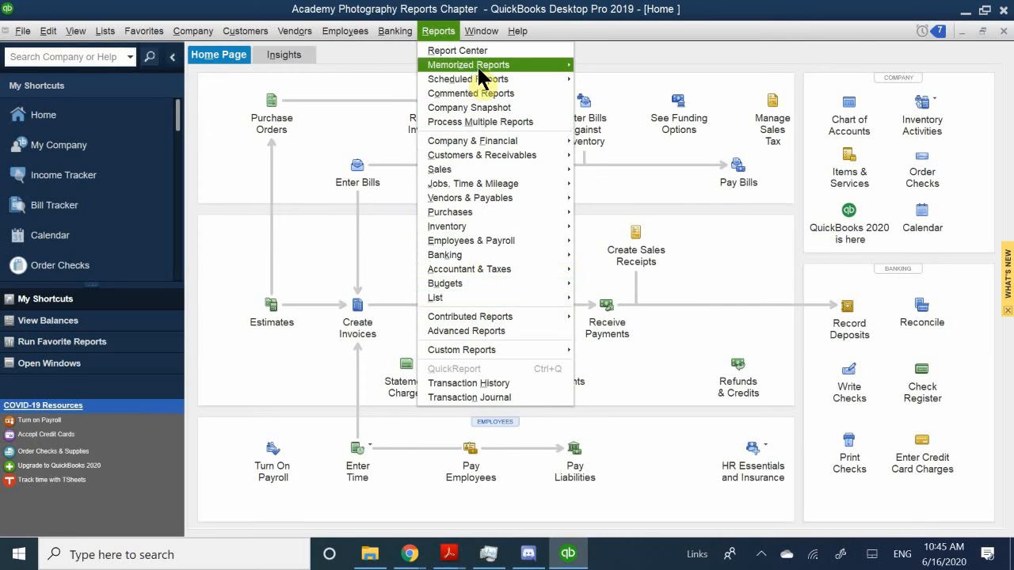
{"action": "mouse_move", "coordinate": [486, 73]}
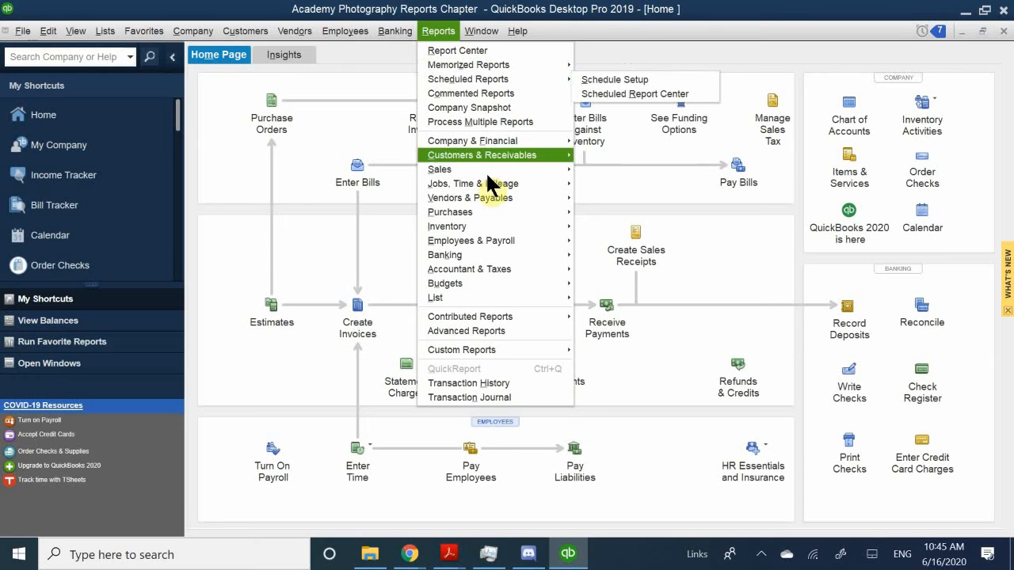
{"action": "mouse_move", "coordinate": [494, 171]}
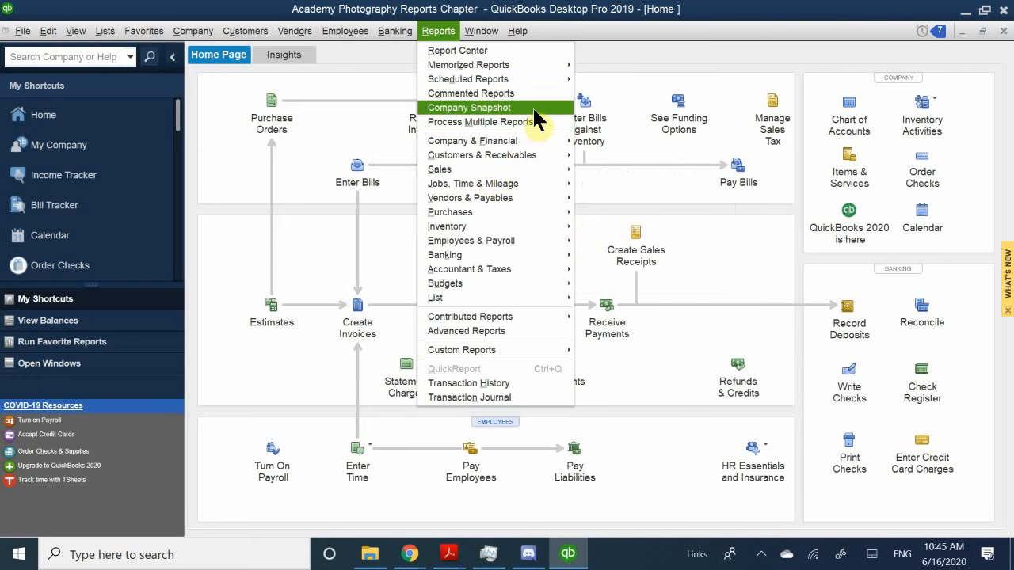
{"action": "mouse_move", "coordinate": [536, 165]}
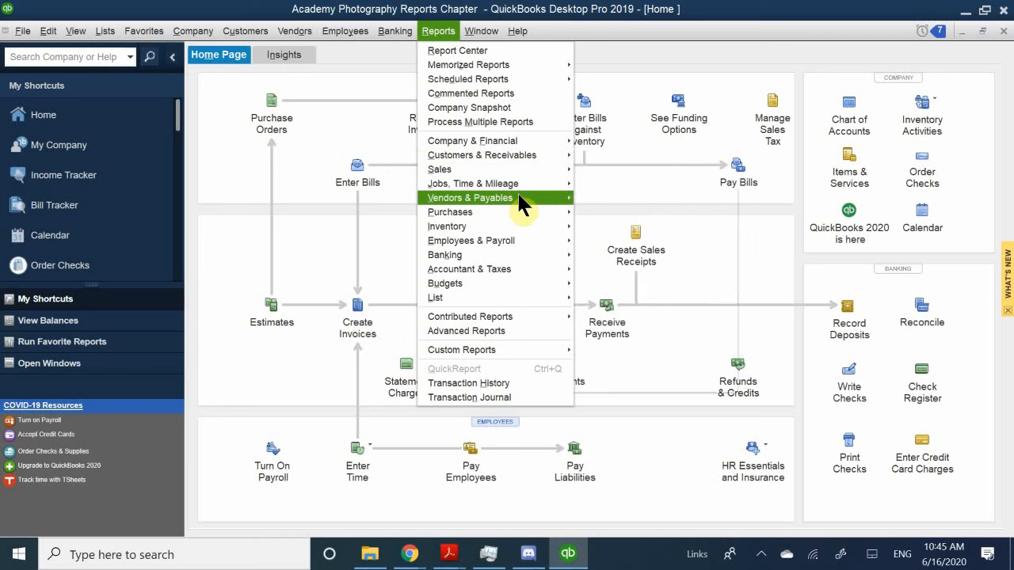
{"action": "mouse_move", "coordinate": [519, 198]}
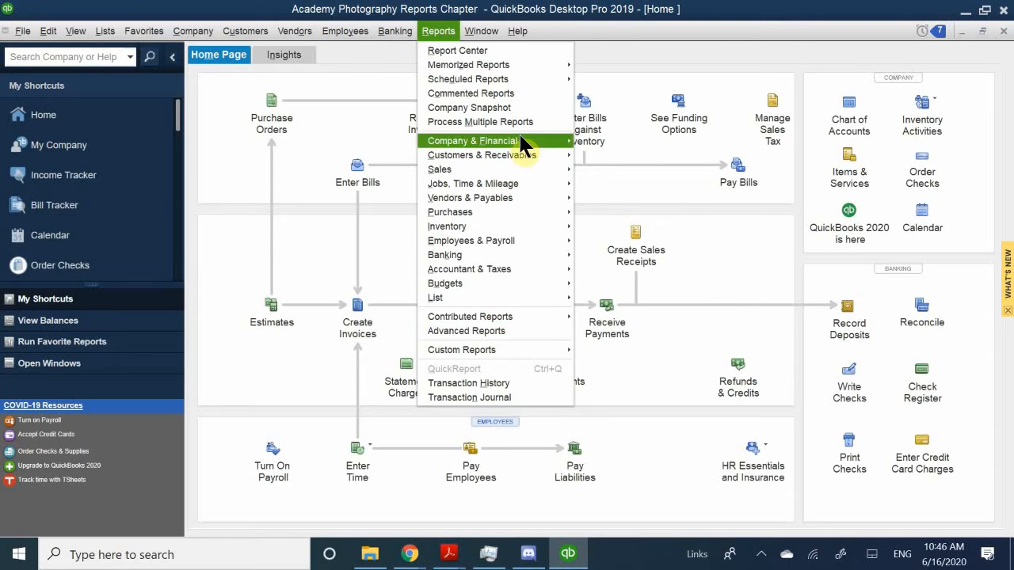
{"action": "mouse_move", "coordinate": [481, 31]}
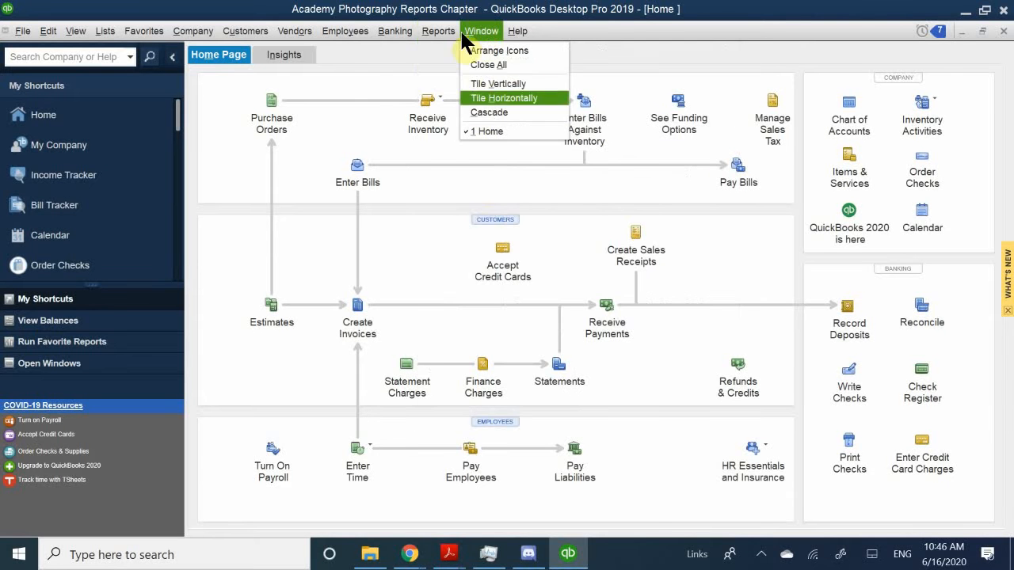
{"action": "mouse_move", "coordinate": [438, 31]}
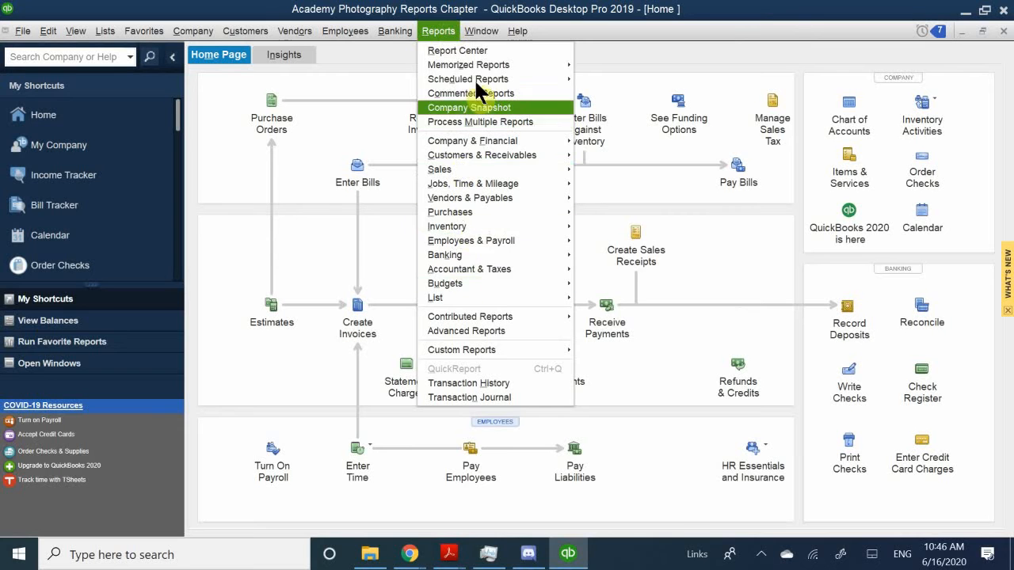
{"action": "mouse_move", "coordinate": [486, 244]}
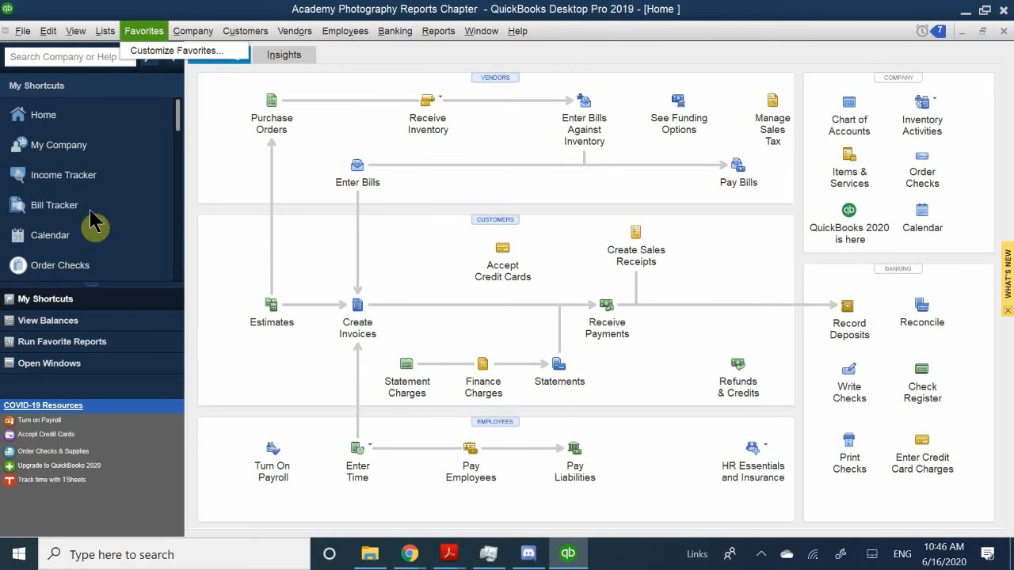
Open the Report Center from the shortcuts list and maximize its window
{"action": "left_click", "coordinate": [177, 136]}
{"action": "scroll", "coordinate": [178, 150], "scroll_direction": "down", "scroll_amount": 4}
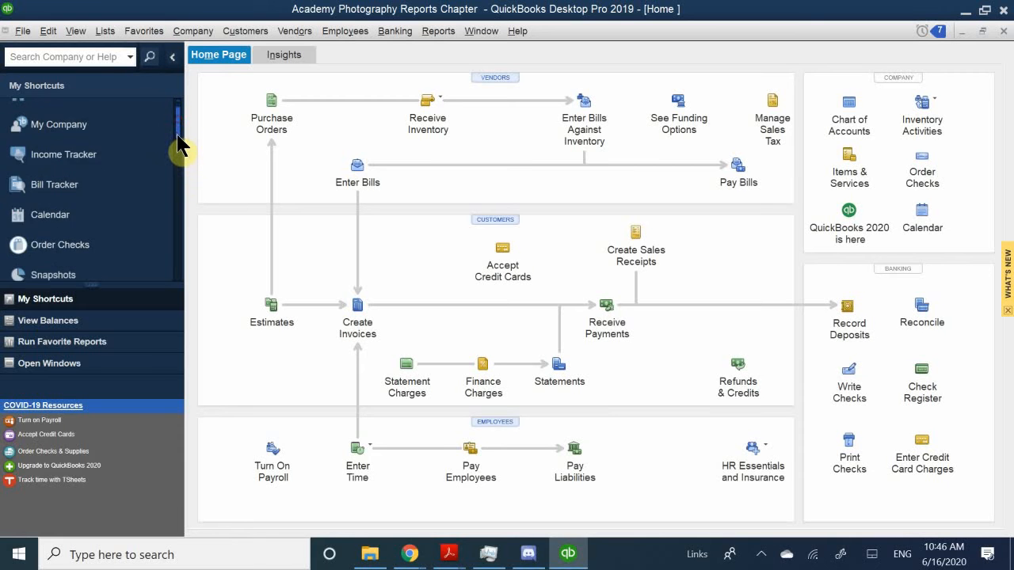
{"action": "left_click_drag", "start_coordinate": [176, 173], "coordinate": [181, 219]}
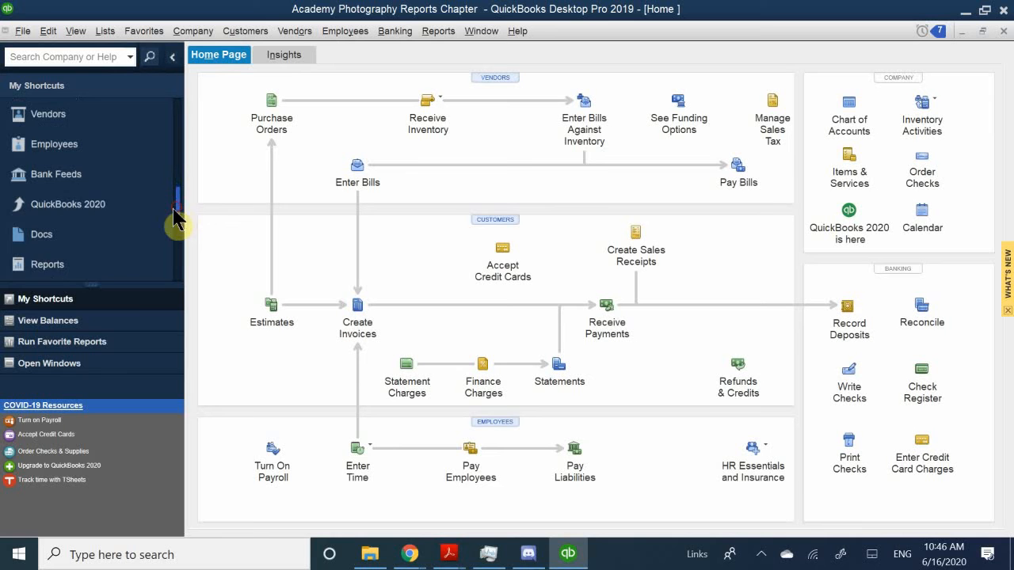
{"action": "left_click", "coordinate": [42, 270]}
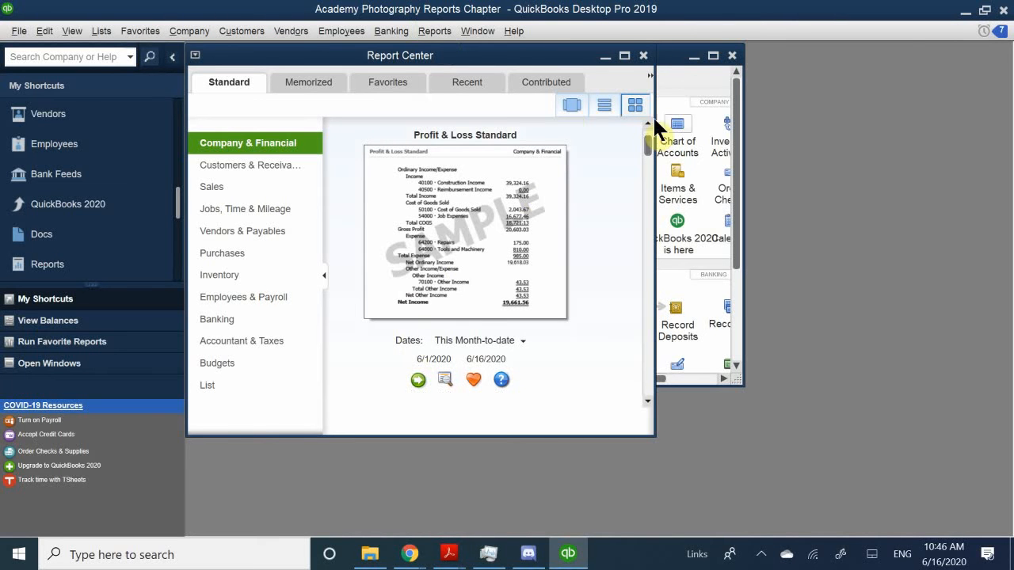
{"action": "left_click", "coordinate": [625, 54]}
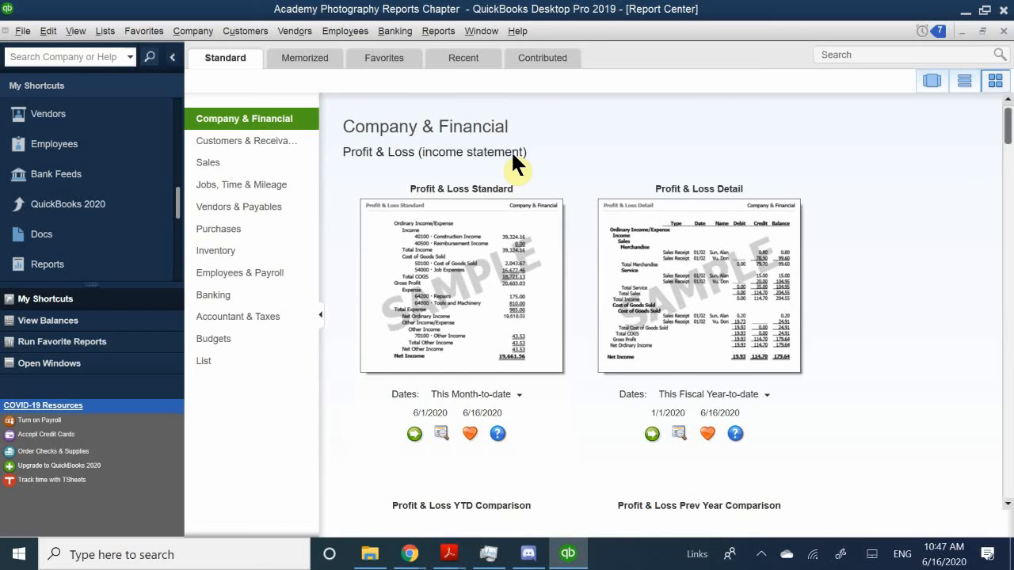
Look through the sample Company & Financial reports, covering Profit & Loss, Income & Expenses, and Balance Sheet & Net Worth
{"action": "scroll", "coordinate": [647, 269], "scroll_direction": "down", "scroll_amount": 2}
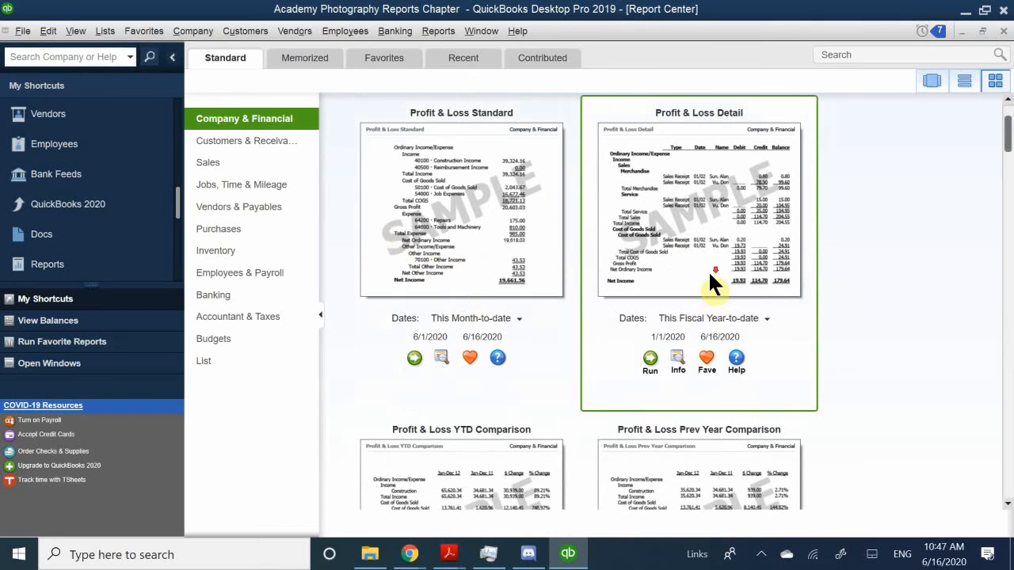
{"action": "scroll", "coordinate": [709, 271], "scroll_direction": "down", "scroll_amount": 7}
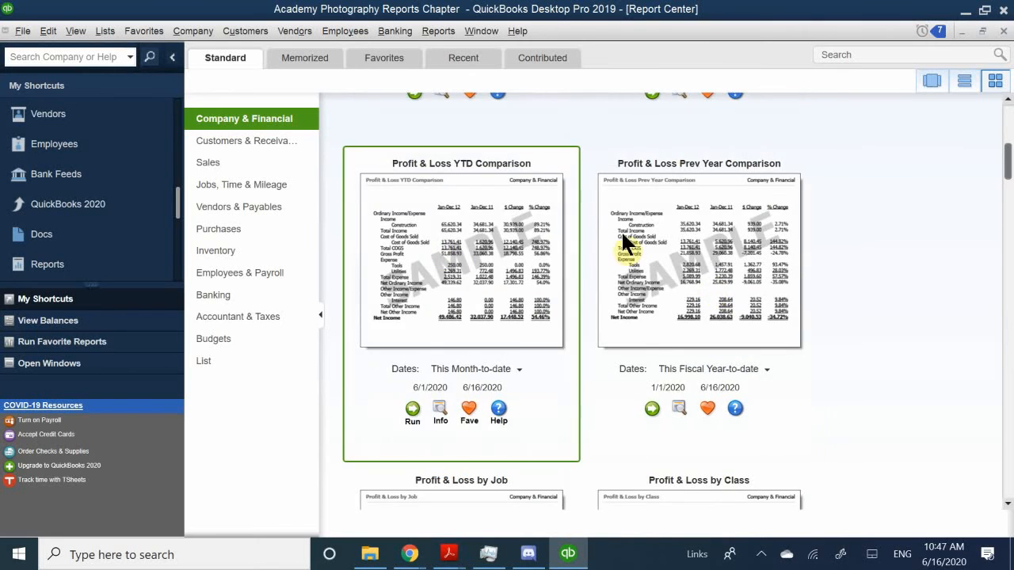
{"action": "scroll", "coordinate": [673, 272], "scroll_direction": "down", "scroll_amount": 8}
{"action": "scroll", "coordinate": [676, 283], "scroll_direction": "down", "scroll_amount": 1}
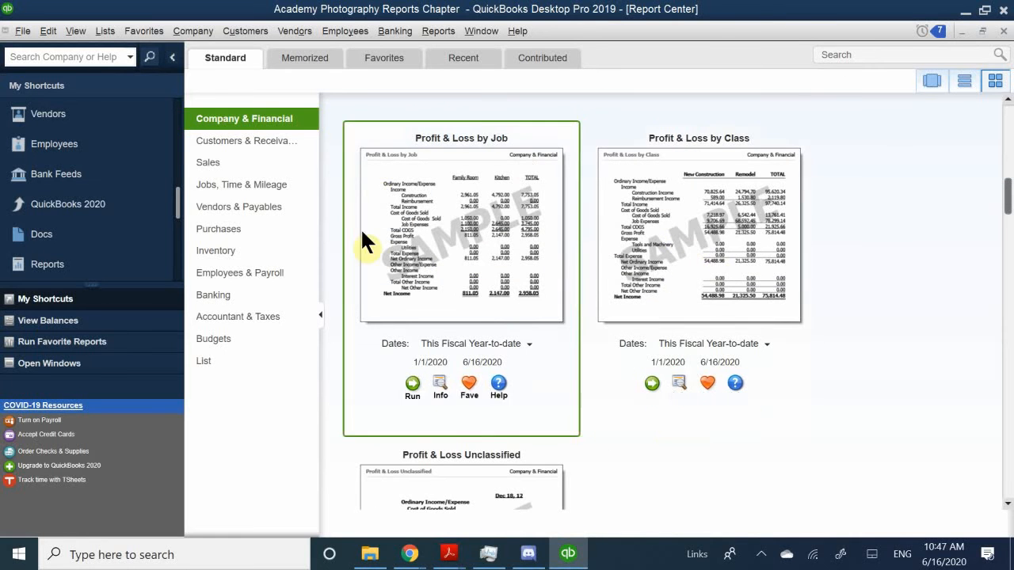
{"action": "scroll", "coordinate": [692, 232], "scroll_direction": "down", "scroll_amount": 2}
{"action": "scroll", "coordinate": [693, 233], "scroll_direction": "down", "scroll_amount": 4}
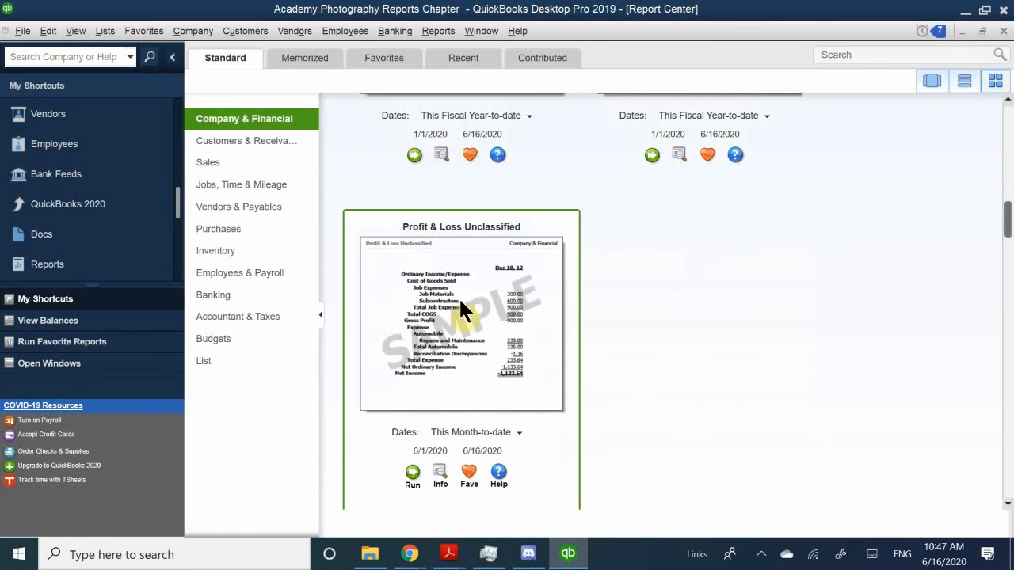
{"action": "scroll", "coordinate": [511, 331], "scroll_direction": "down", "scroll_amount": 3}
{"action": "scroll", "coordinate": [507, 321], "scroll_direction": "down", "scroll_amount": 16}
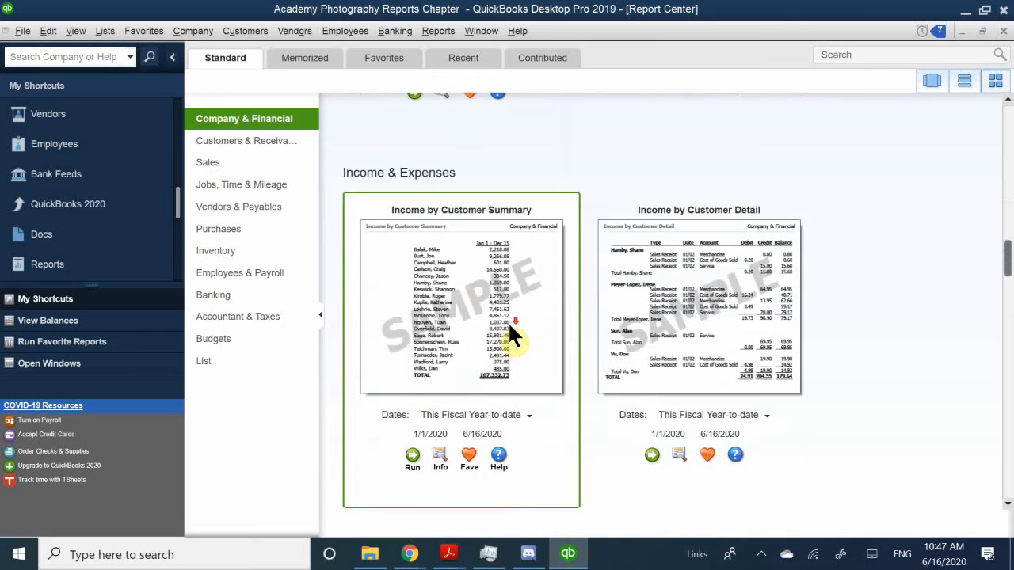
{"action": "scroll", "coordinate": [508, 320], "scroll_direction": "down", "scroll_amount": 12}
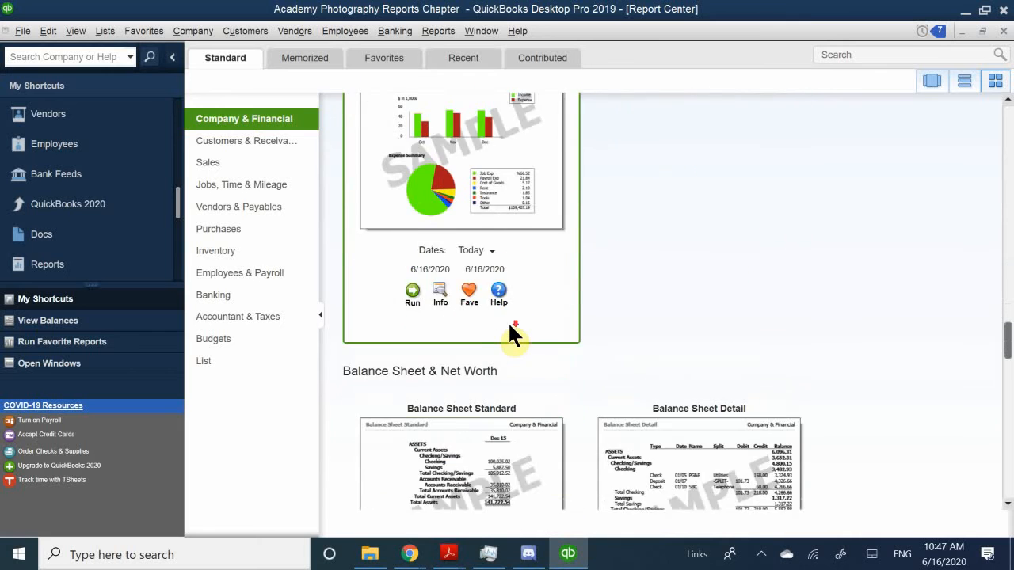
{"action": "scroll", "coordinate": [509, 326], "scroll_direction": "up", "scroll_amount": 3}
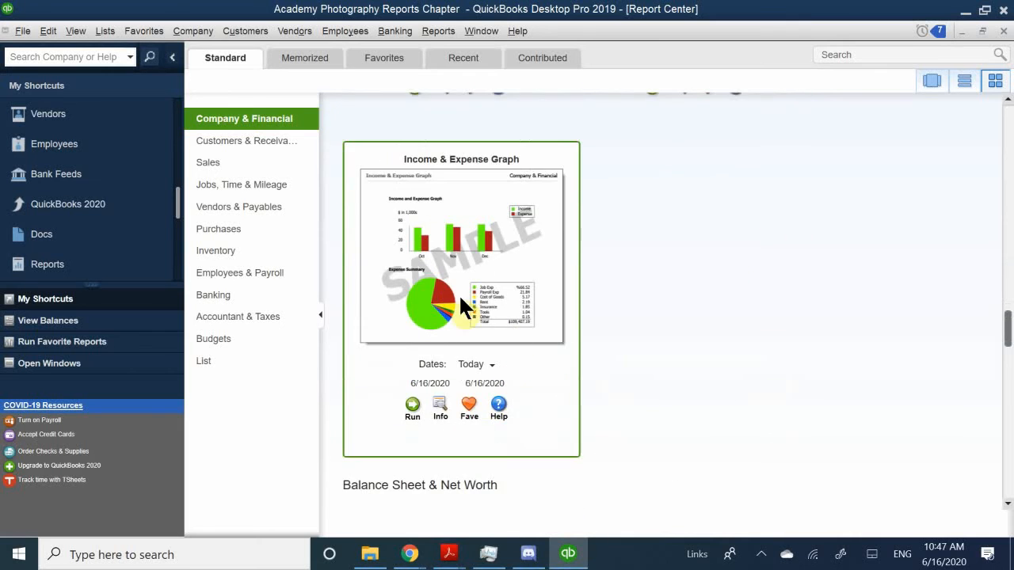
{"action": "scroll", "coordinate": [632, 309], "scroll_direction": "down", "scroll_amount": 12}
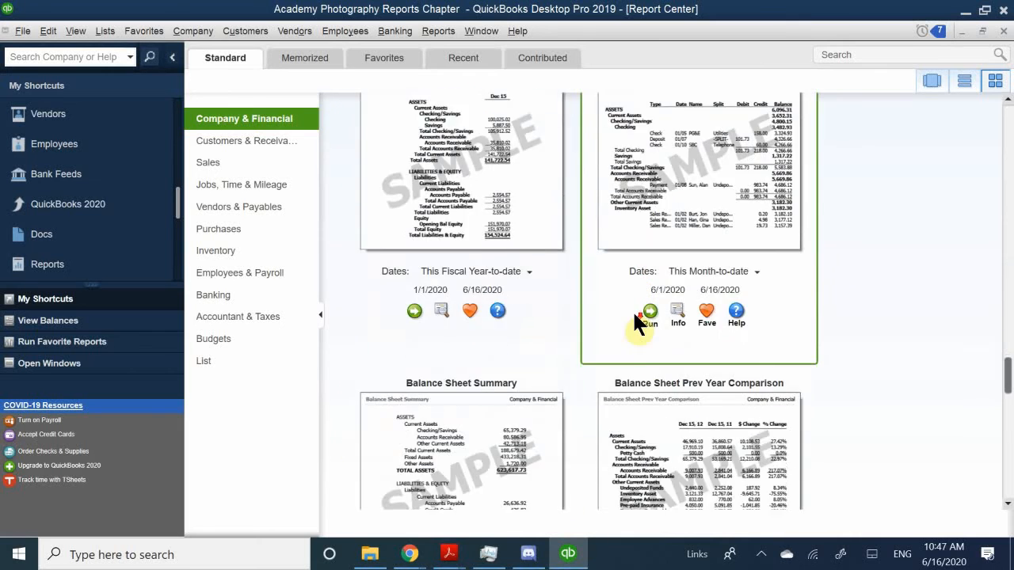
{"action": "scroll", "coordinate": [632, 310], "scroll_direction": "down", "scroll_amount": 8}
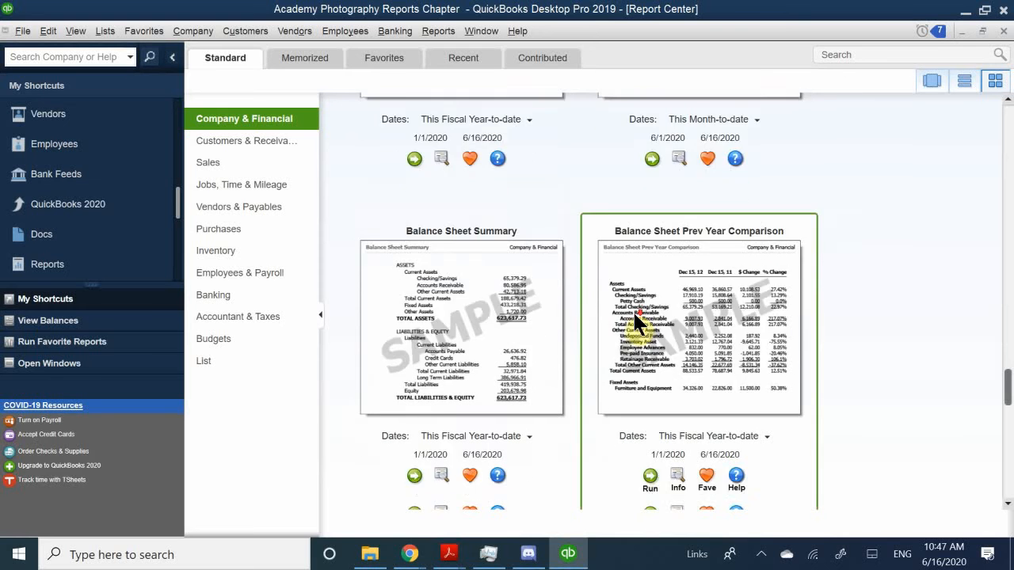
{"action": "scroll", "coordinate": [632, 310], "scroll_direction": "up", "scroll_amount": 18}
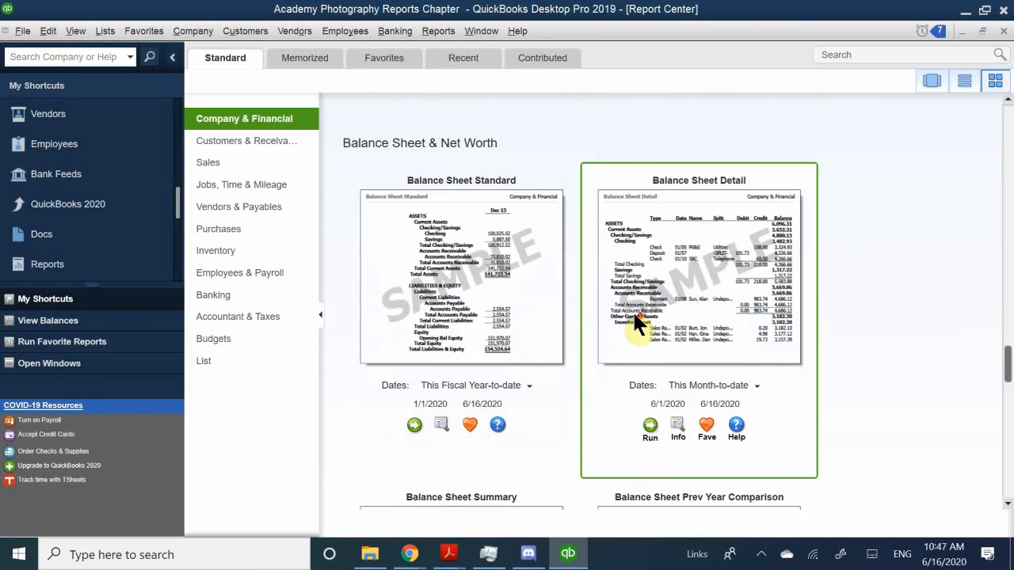
{"action": "scroll", "coordinate": [639, 324], "scroll_direction": "up", "scroll_amount": 2}
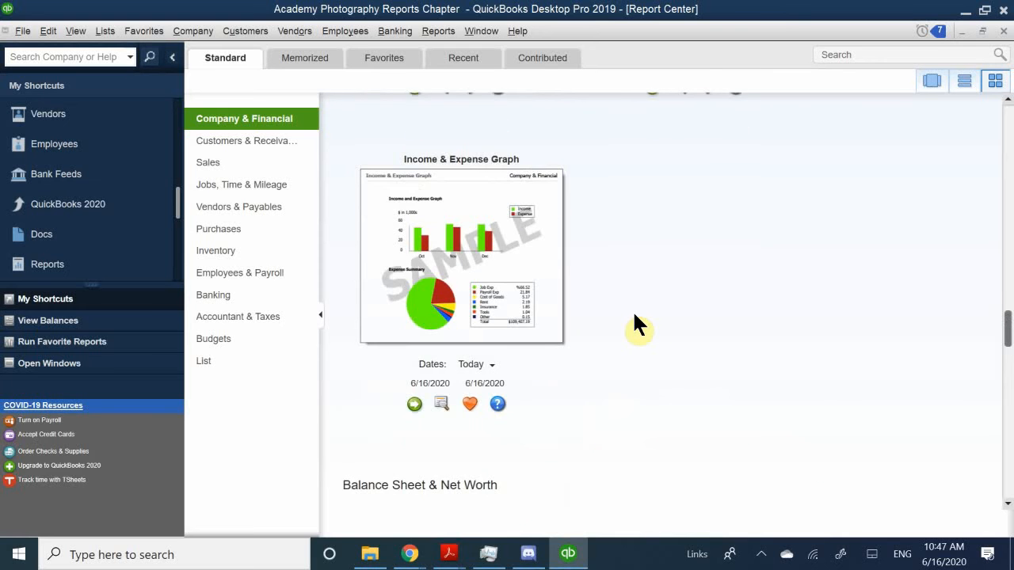
{"action": "scroll", "coordinate": [634, 315], "scroll_direction": "up", "scroll_amount": 9}
{"action": "scroll", "coordinate": [634, 315], "scroll_direction": "up", "scroll_amount": 7}
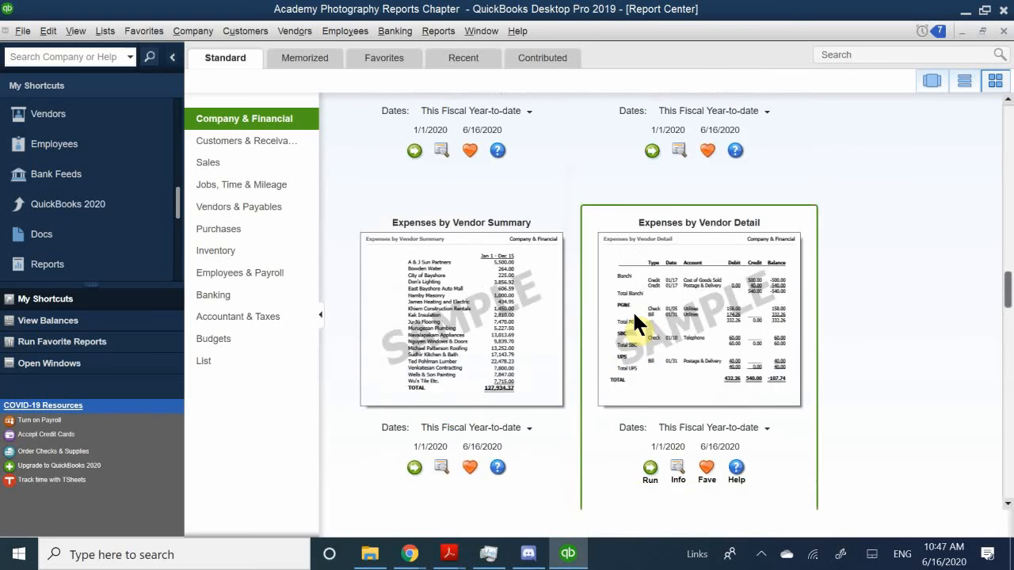
{"action": "scroll", "coordinate": [634, 321], "scroll_direction": "up", "scroll_amount": 9}
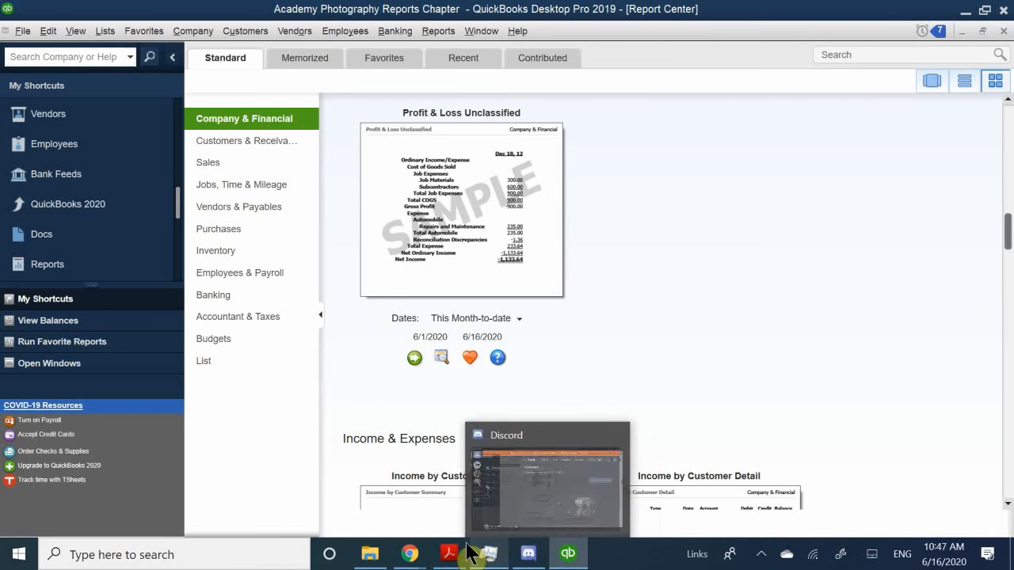
Switch to QB CH 6.pdf in Adobe Acrobat Reader and read from Types of Reports through Table 6-1 to Cash Versus Accrual Reports
{"action": "mouse_move", "coordinate": [468, 553]}
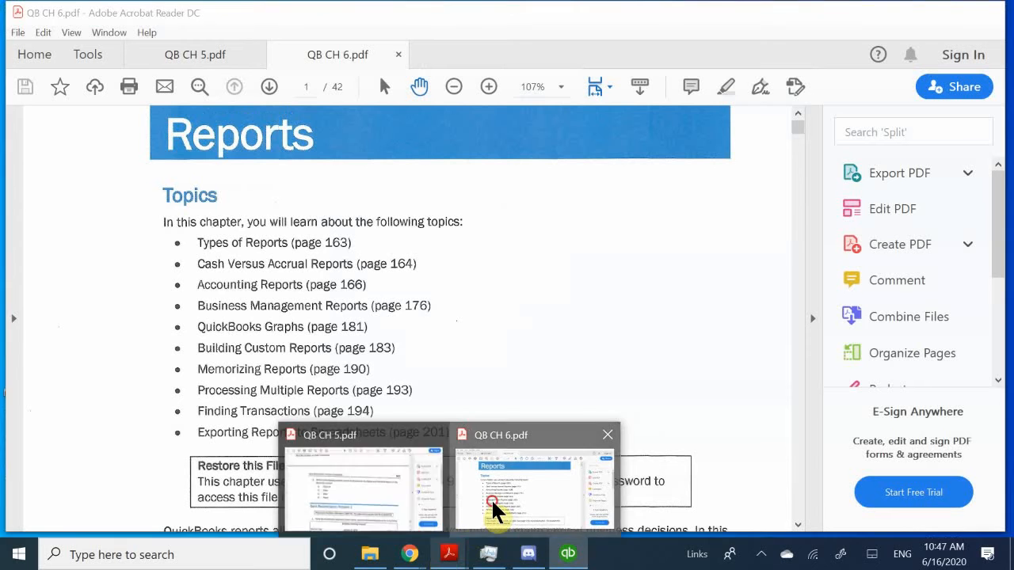
{"action": "left_click", "coordinate": [491, 507]}
{"action": "scroll", "coordinate": [509, 335], "scroll_direction": "down", "scroll_amount": 5}
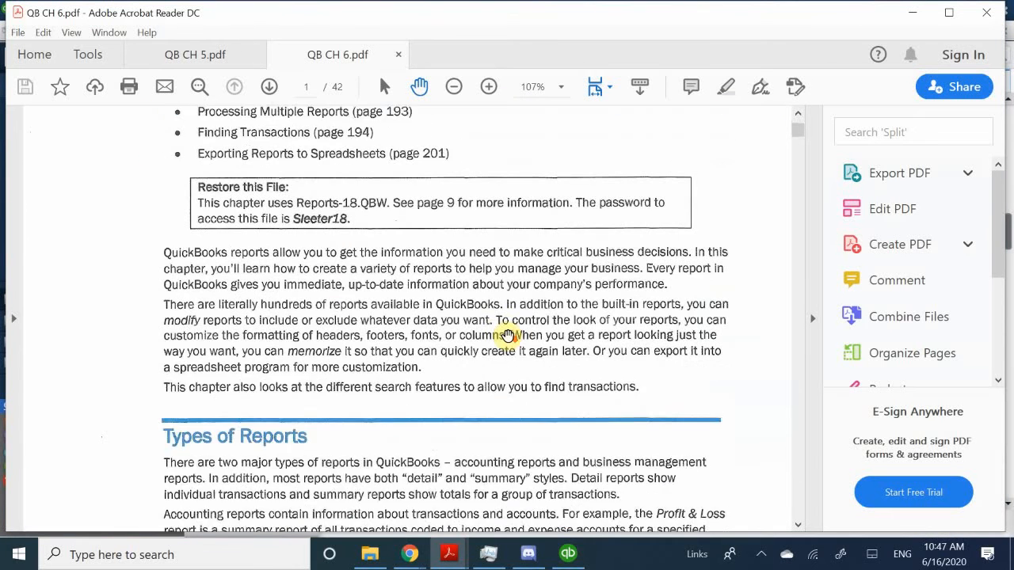
{"action": "scroll", "coordinate": [509, 336], "scroll_direction": "down", "scroll_amount": 5}
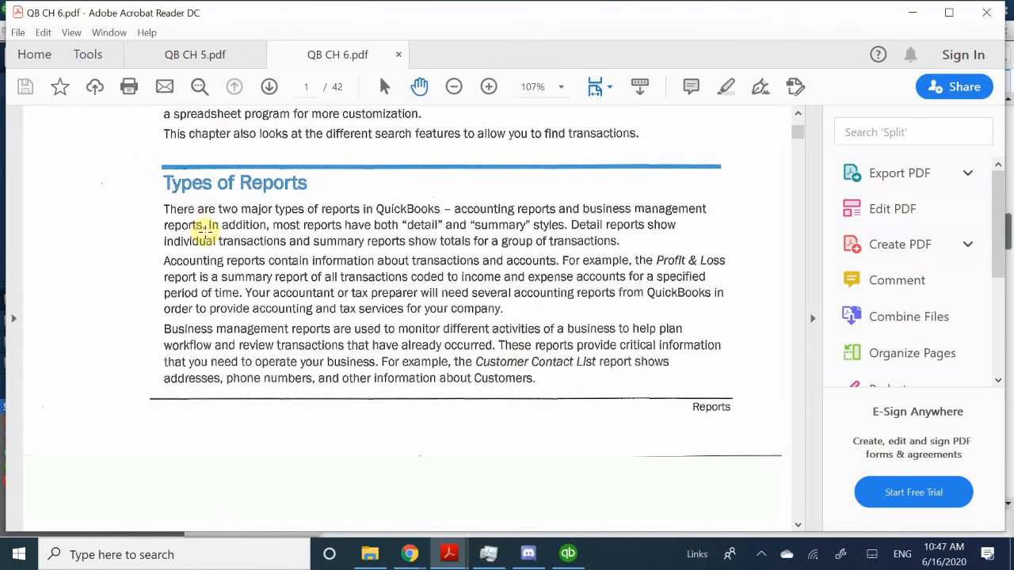
{"action": "scroll", "coordinate": [204, 230], "scroll_direction": "down", "scroll_amount": 6}
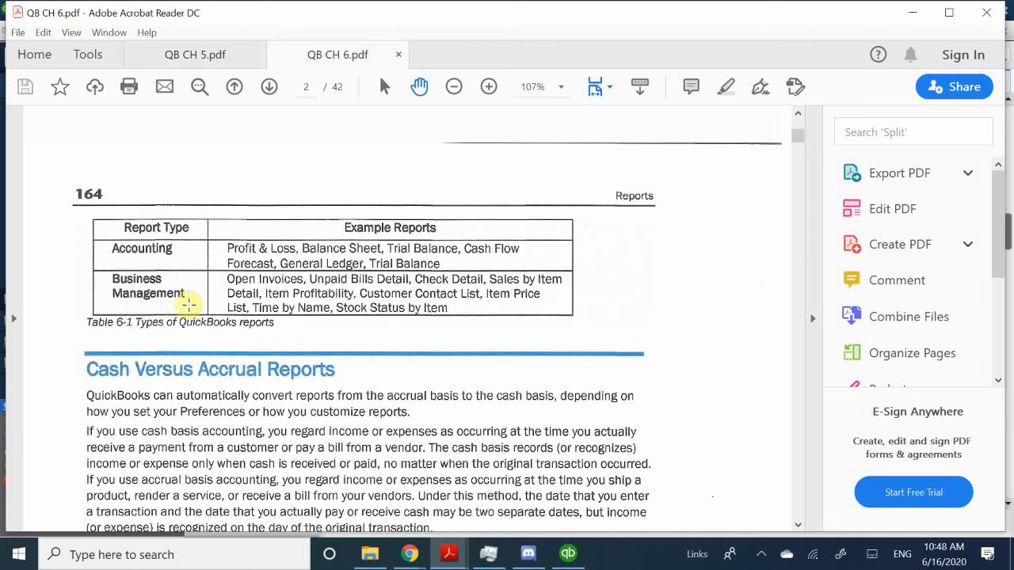
{"action": "scroll", "coordinate": [195, 299], "scroll_direction": "up", "scroll_amount": 3}
{"action": "scroll", "coordinate": [195, 300], "scroll_direction": "down", "scroll_amount": 3}
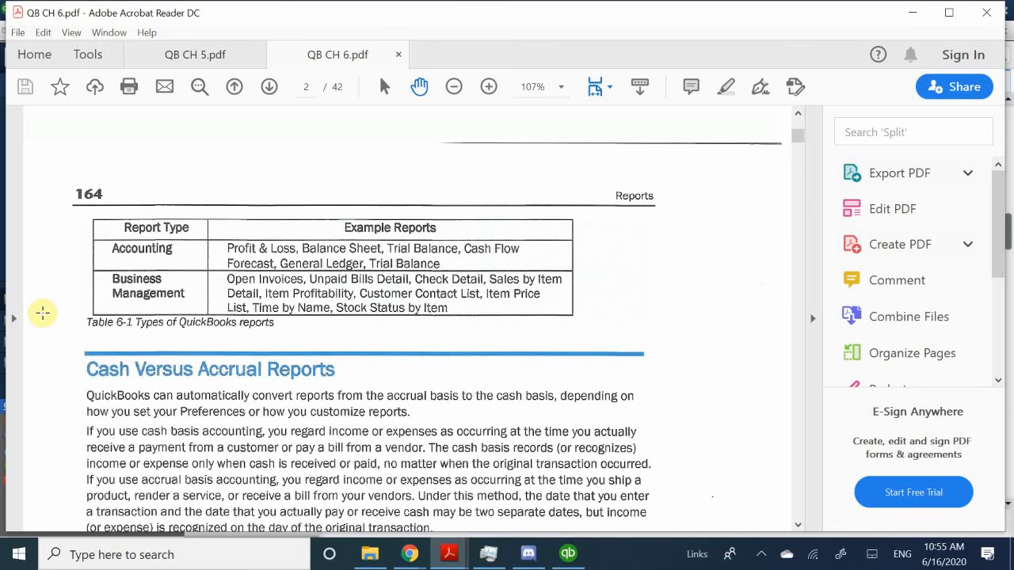
{"action": "scroll", "coordinate": [39, 314], "scroll_direction": "down", "scroll_amount": 1}
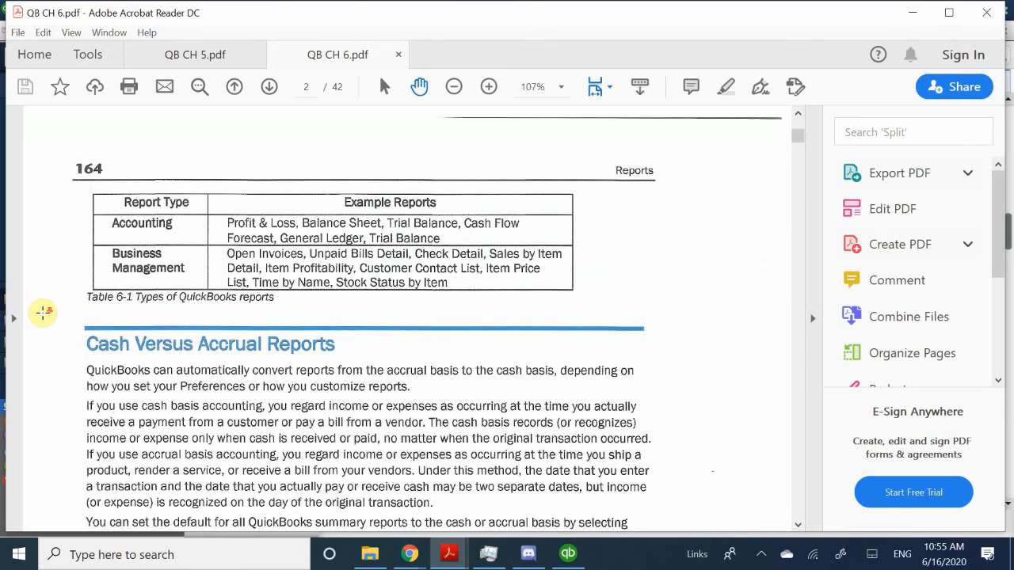
Read the Cash Versus Accrual Reports section in the chapter PDF, through the first Computer Practice steps on setting the report basis
{"action": "scroll", "coordinate": [43, 314], "scroll_direction": "down", "scroll_amount": 1}
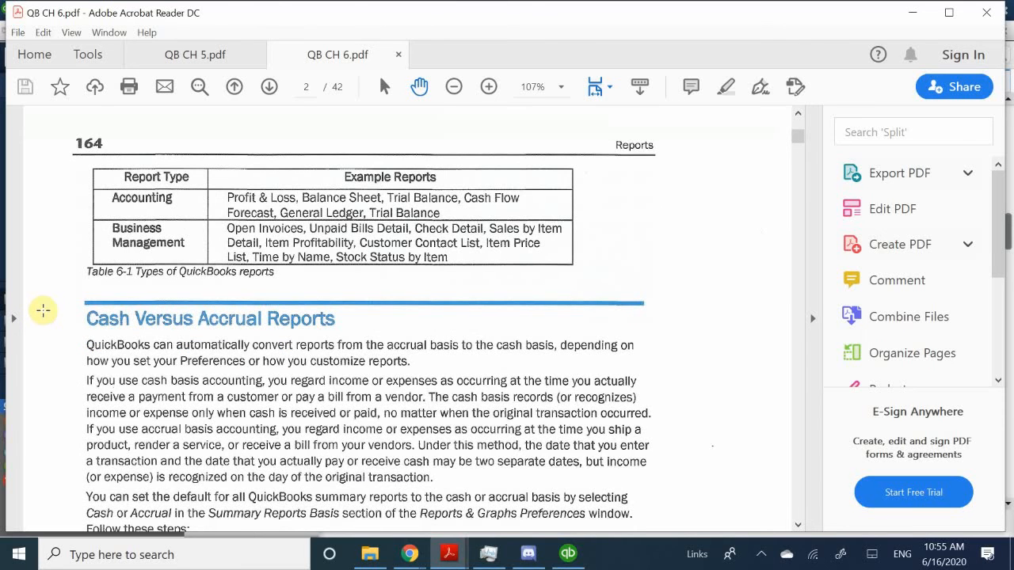
{"action": "scroll", "coordinate": [39, 298], "scroll_direction": "down", "scroll_amount": 2}
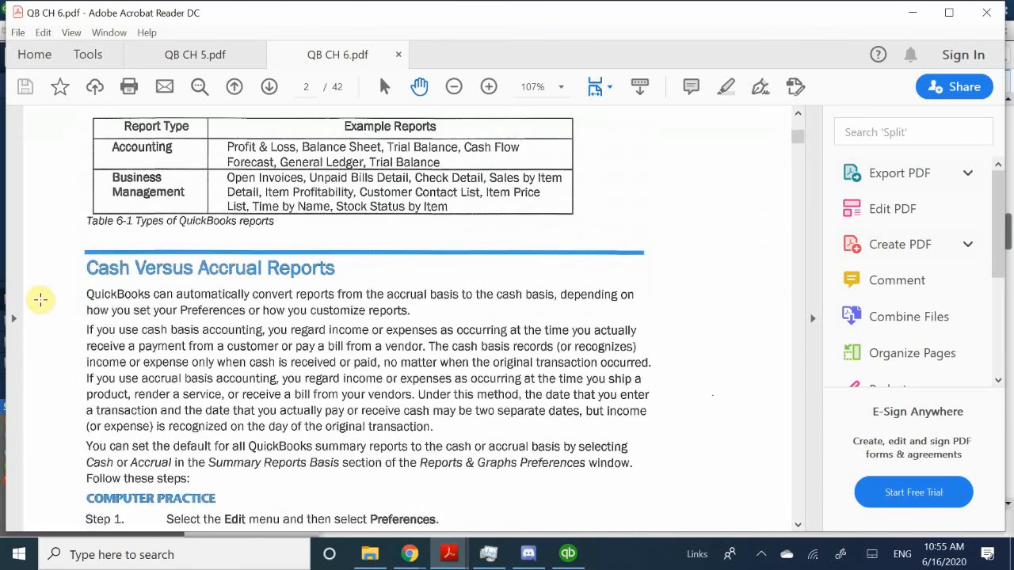
{"action": "scroll", "coordinate": [40, 300], "scroll_direction": "down", "scroll_amount": 1}
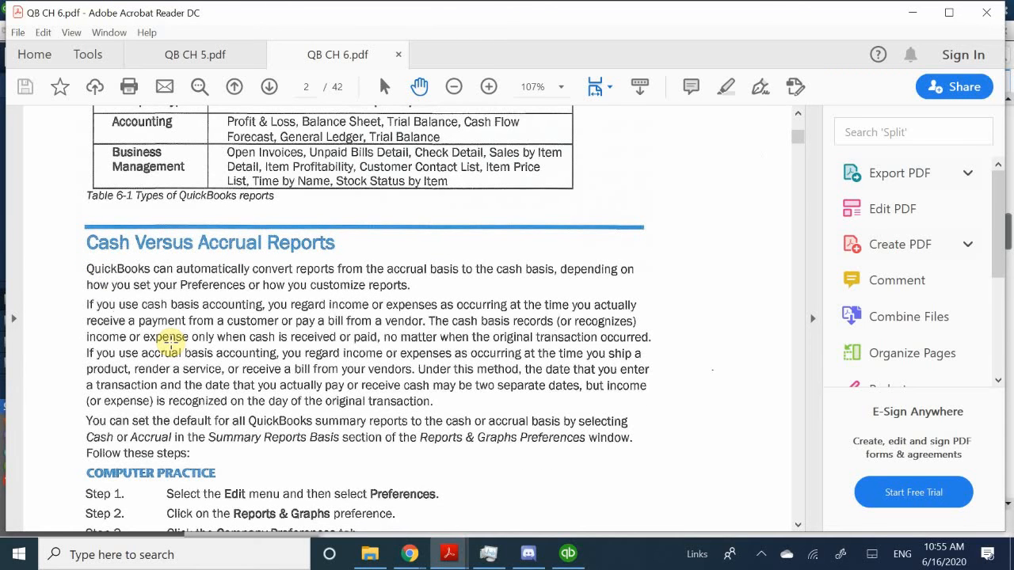
{"action": "scroll", "coordinate": [171, 343], "scroll_direction": "down", "scroll_amount": 3}
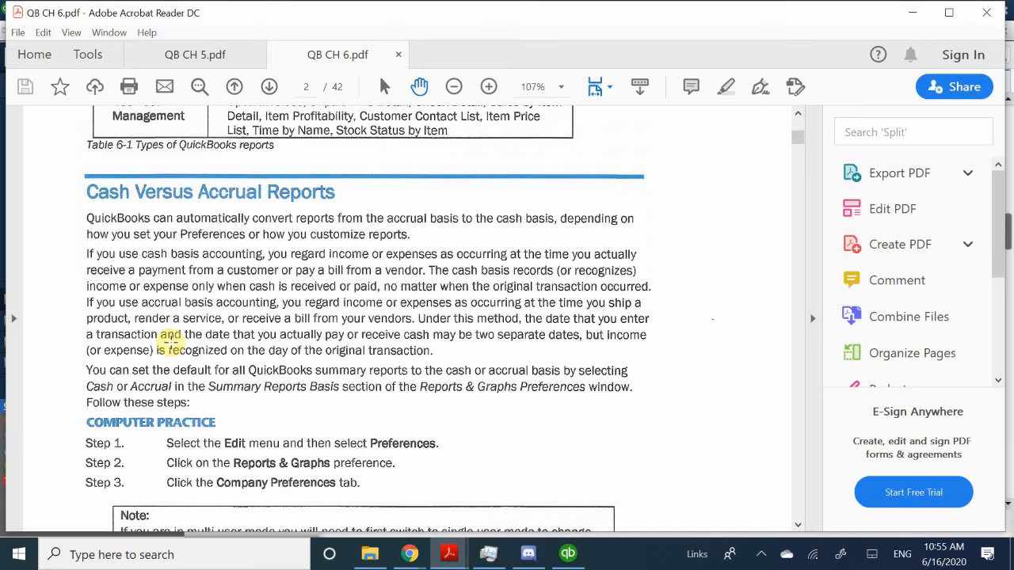
{"action": "scroll", "coordinate": [171, 342], "scroll_direction": "up", "scroll_amount": 1}
{"action": "scroll", "coordinate": [171, 344], "scroll_direction": "up", "scroll_amount": 2}
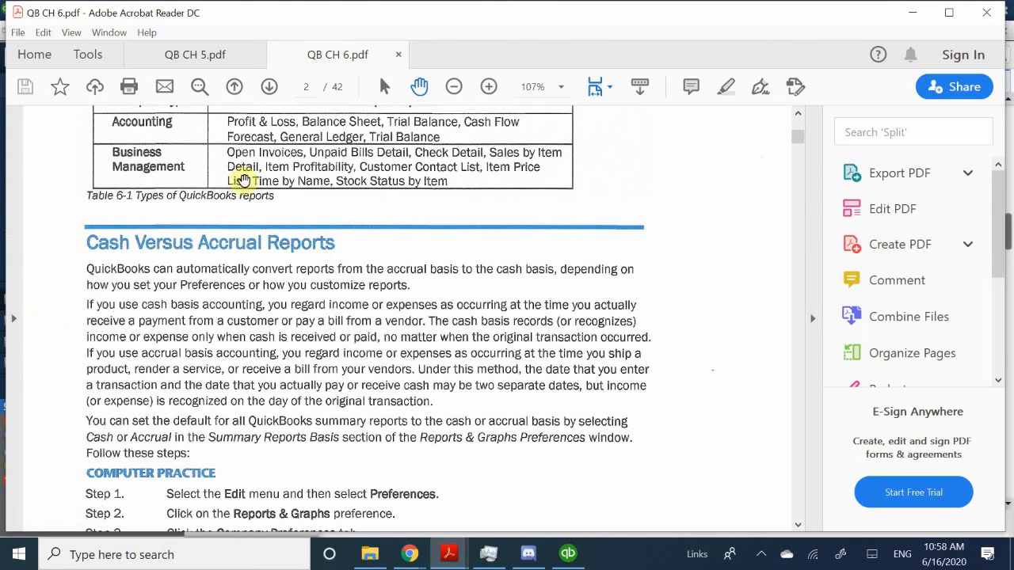
{"action": "scroll", "coordinate": [196, 297], "scroll_direction": "down", "scroll_amount": 3}
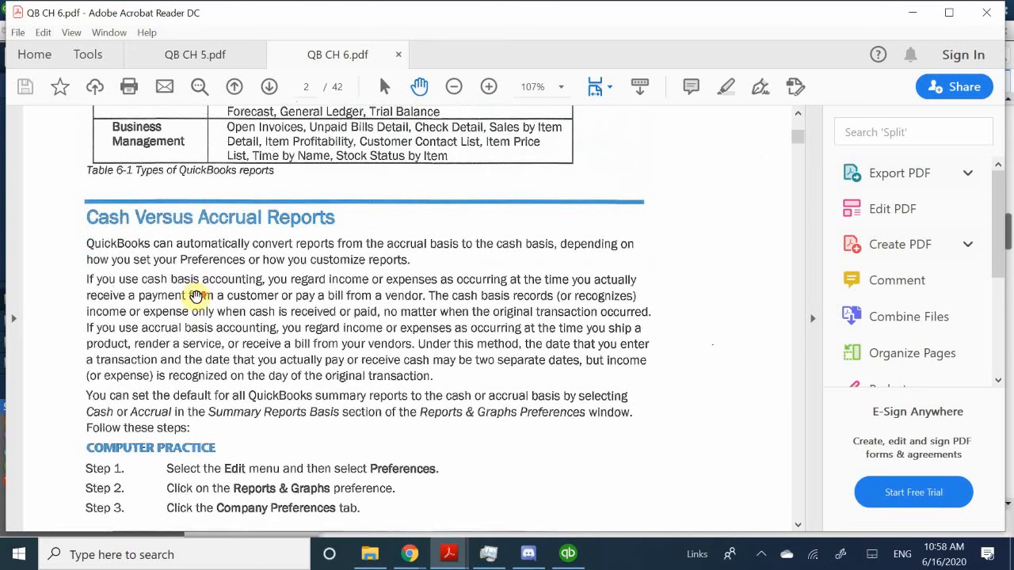
{"action": "scroll", "coordinate": [195, 297], "scroll_direction": "down", "scroll_amount": 3}
{"action": "scroll", "coordinate": [196, 294], "scroll_direction": "up", "scroll_amount": 4}
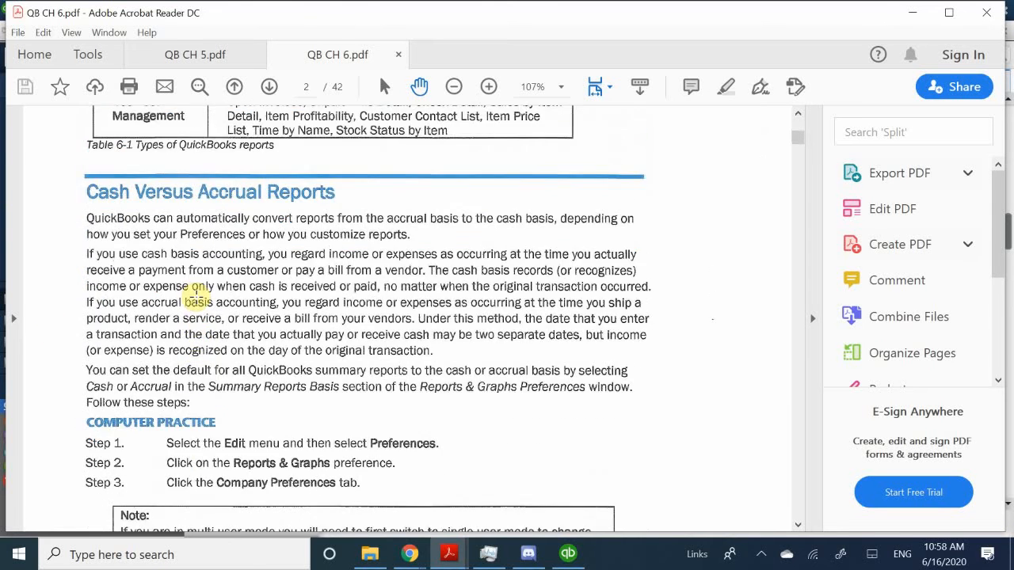
{"action": "scroll", "coordinate": [197, 294], "scroll_direction": "down", "scroll_amount": 1}
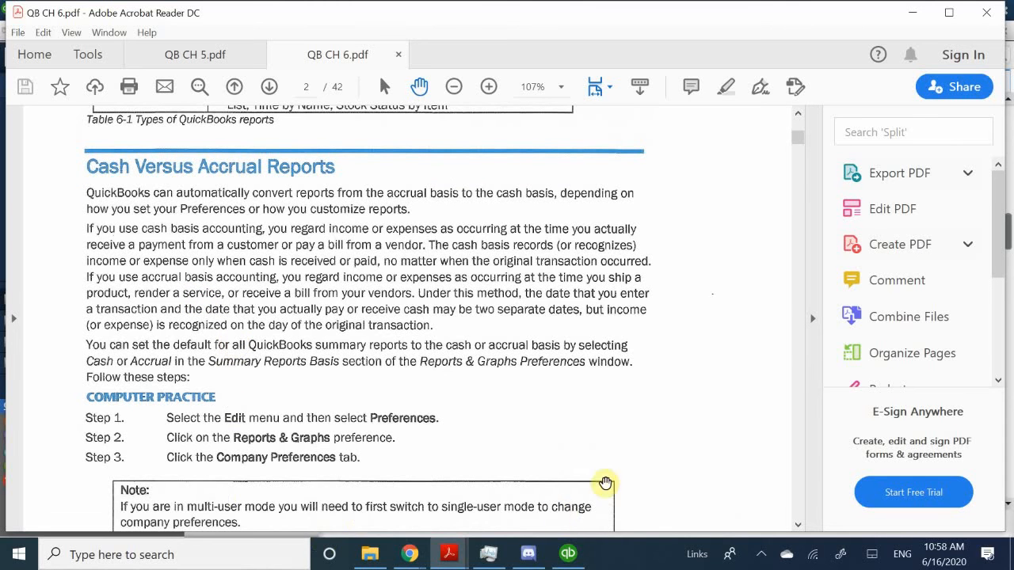
Switch to QuickBooks Desktop, check the company preferences for Reports & Graphs, and accept them with Accrual as the summary reports basis
{"action": "mouse_move", "coordinate": [568, 554]}
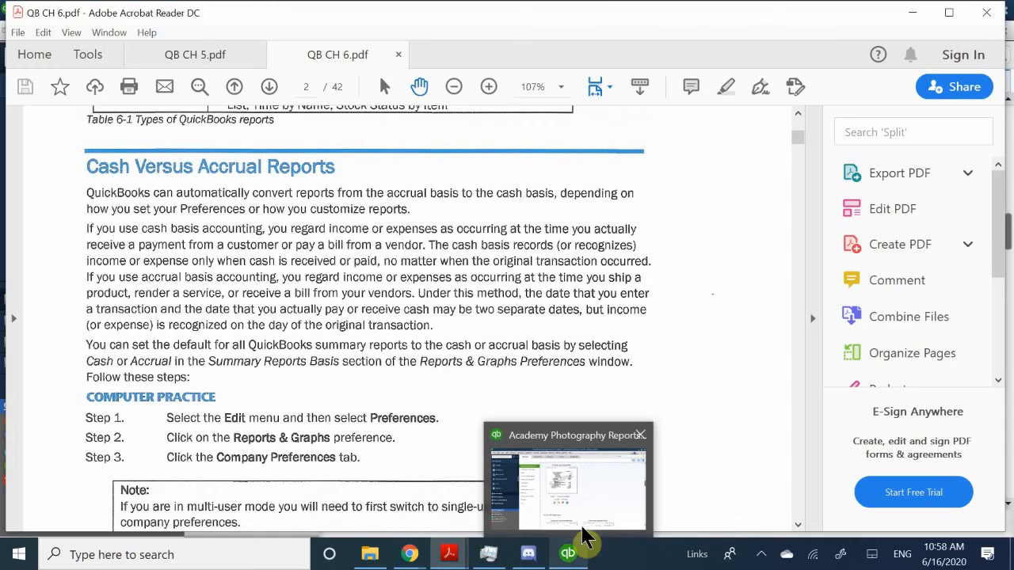
{"action": "left_click", "coordinate": [592, 509]}
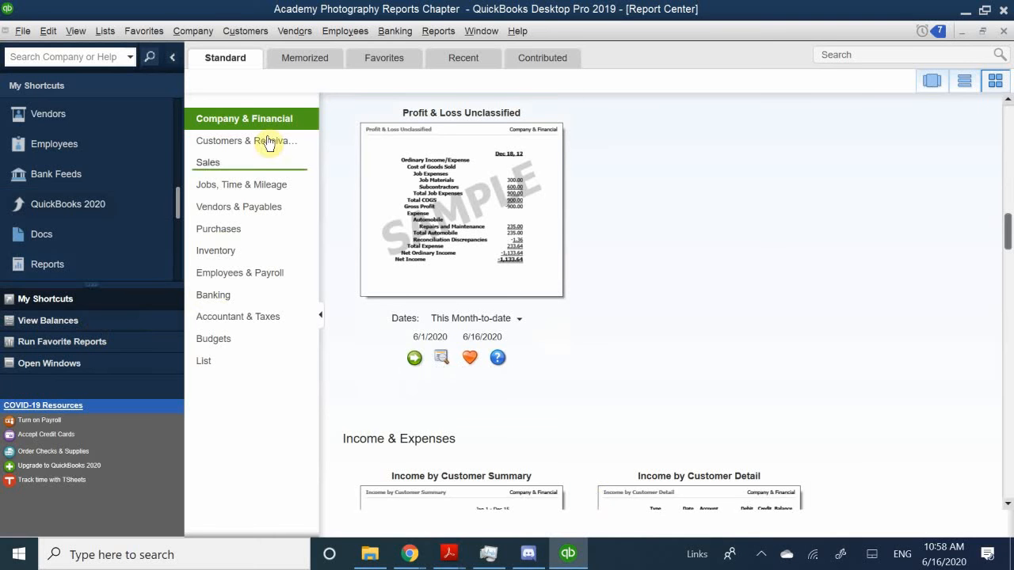
{"action": "left_click", "coordinate": [49, 31]}
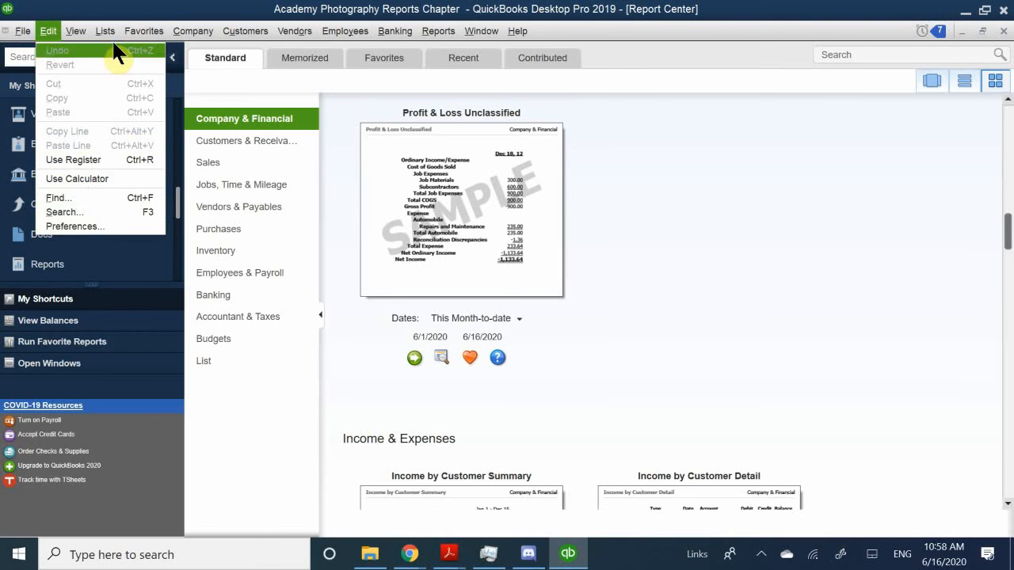
{"action": "left_click", "coordinate": [98, 228]}
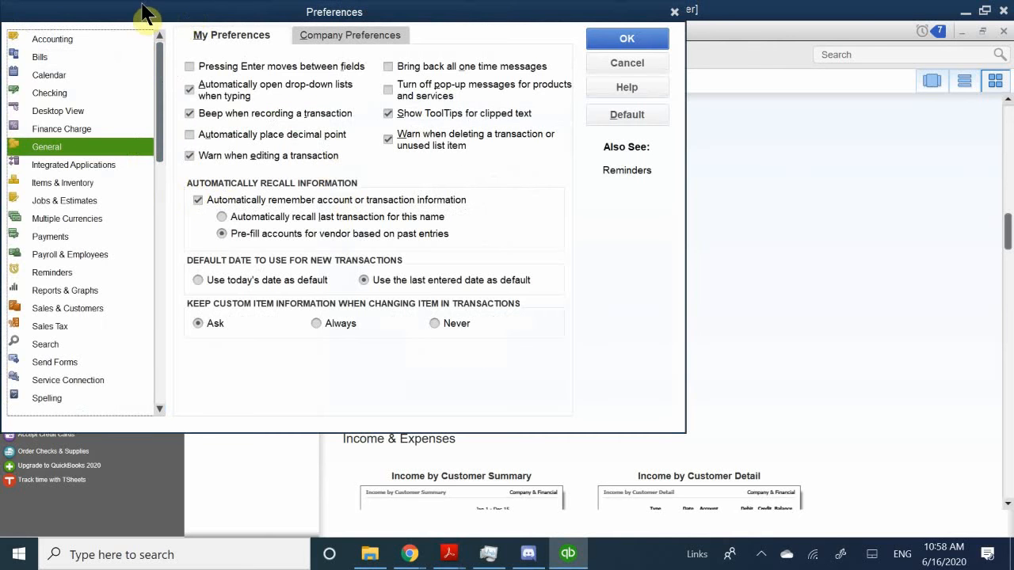
{"action": "left_click_drag", "start_coordinate": [145, 17], "coordinate": [331, 54]}
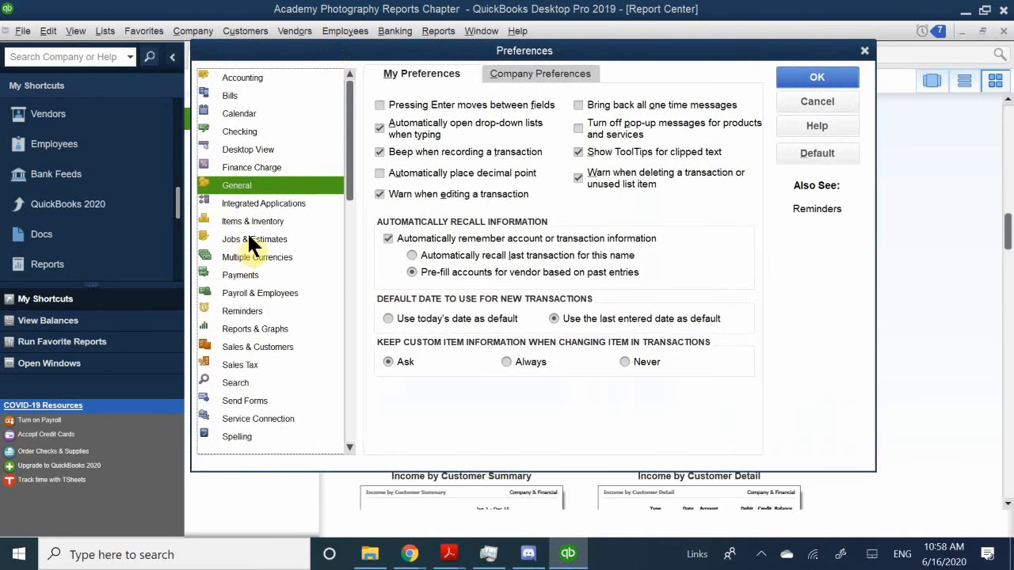
{"action": "left_click", "coordinate": [251, 328]}
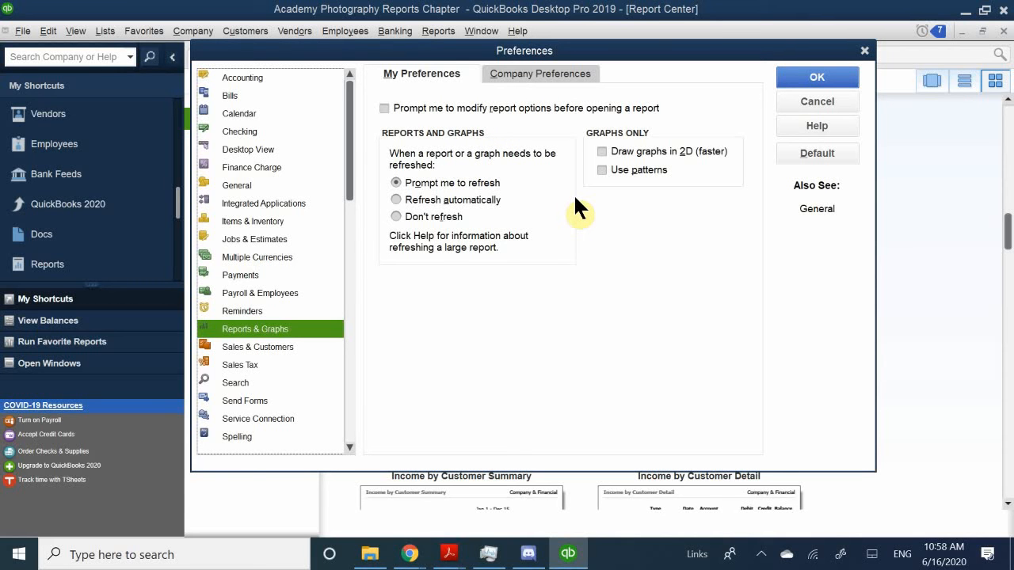
{"action": "left_click", "coordinate": [509, 73]}
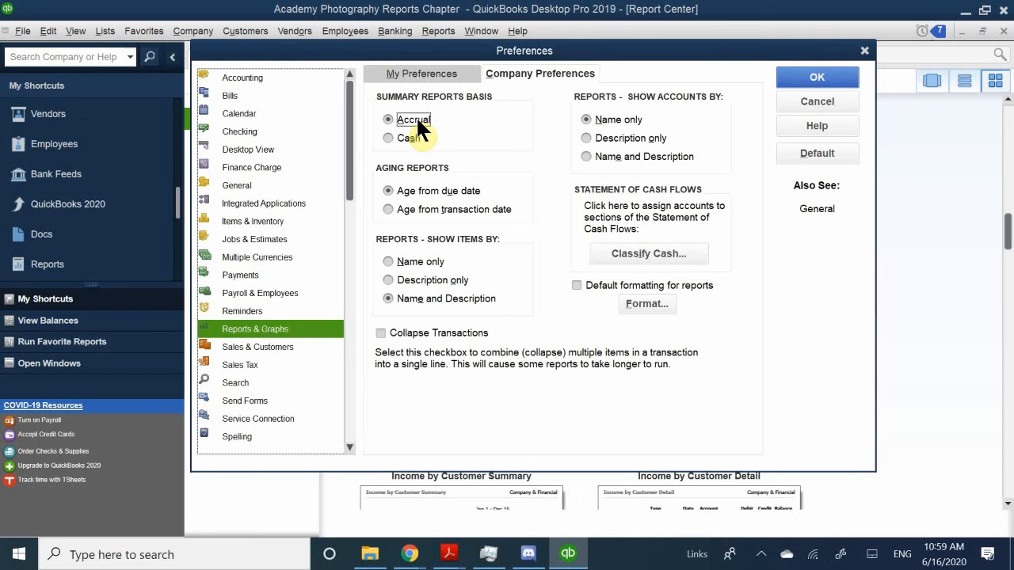
{"action": "left_click", "coordinate": [821, 77]}
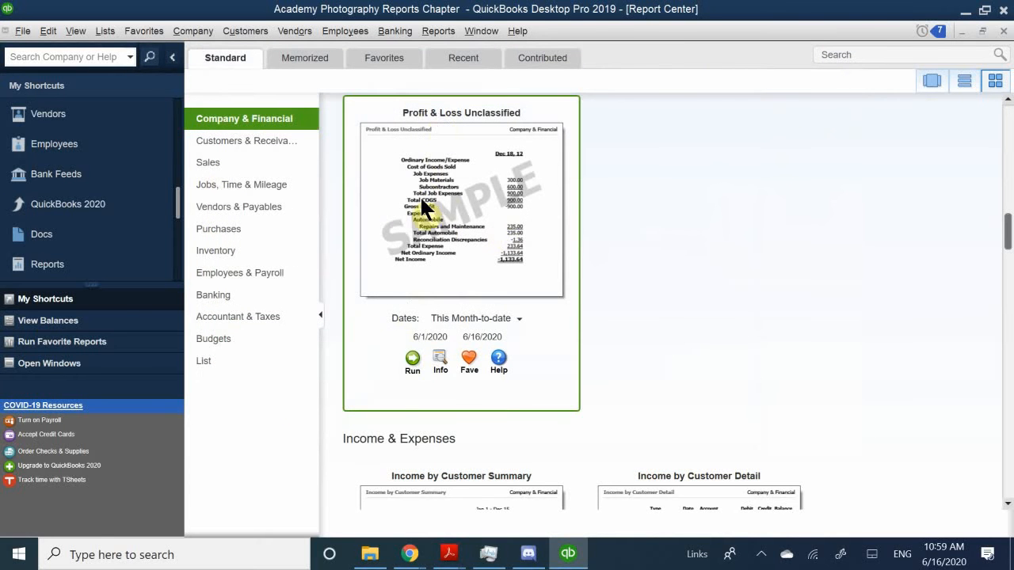
Run the Profit & Loss Standard report from the Company & Financial category and set its date range to All
{"action": "scroll", "coordinate": [412, 190], "scroll_direction": "up", "scroll_amount": 10}
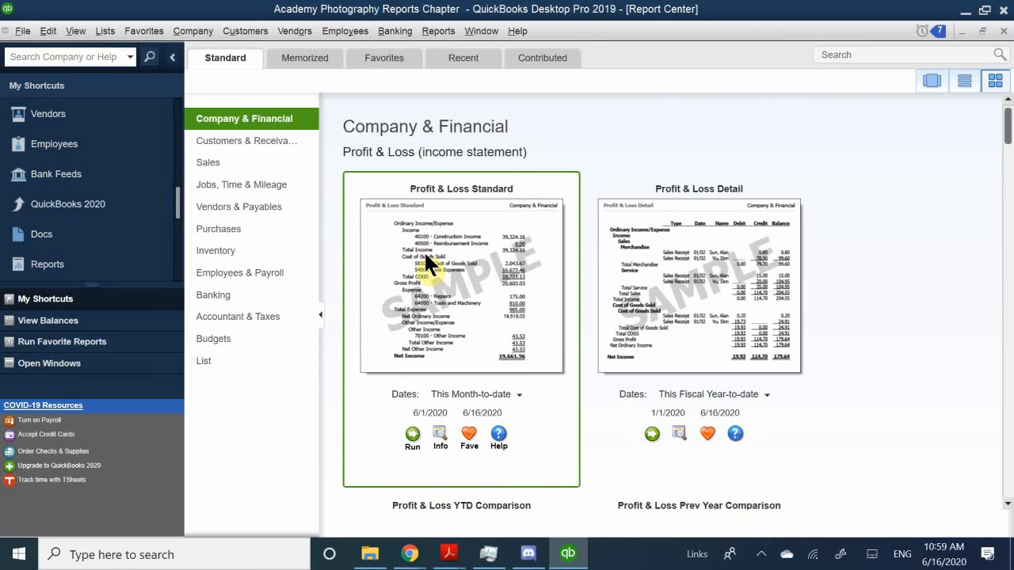
{"action": "left_click", "coordinate": [450, 398]}
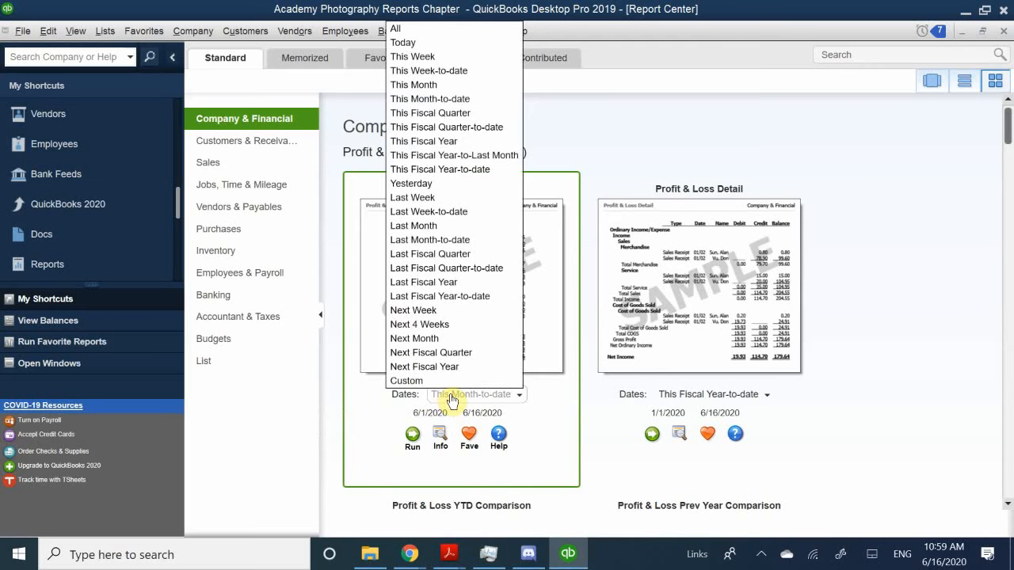
{"action": "left_click", "coordinate": [453, 400]}
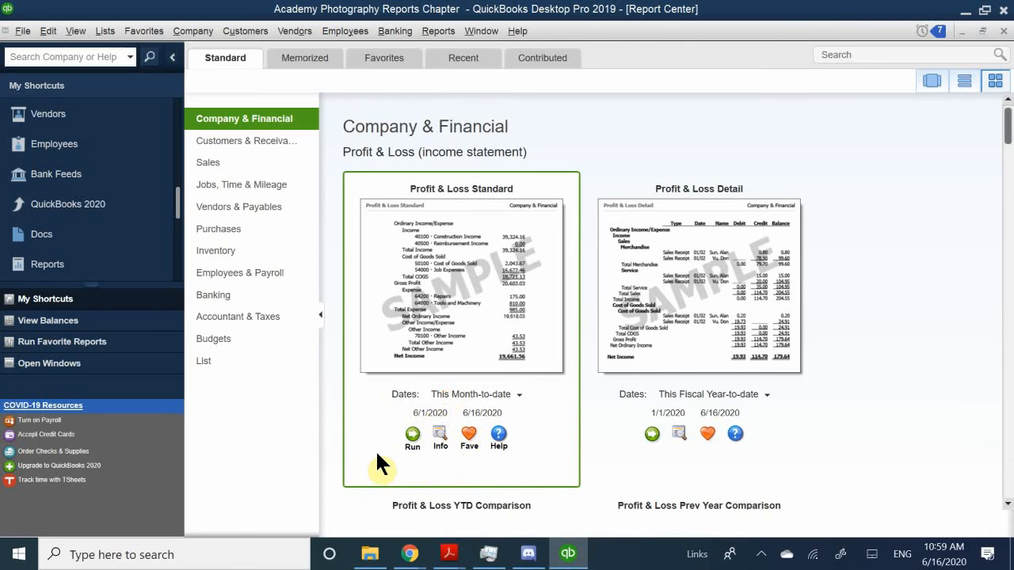
{"action": "left_click", "coordinate": [412, 435]}
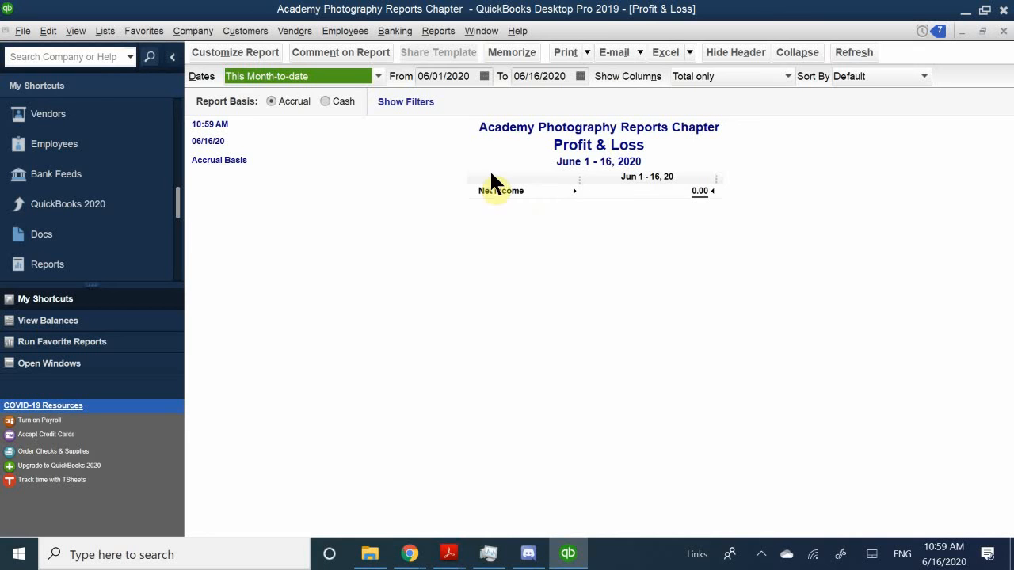
{"action": "left_click", "coordinate": [339, 79]}
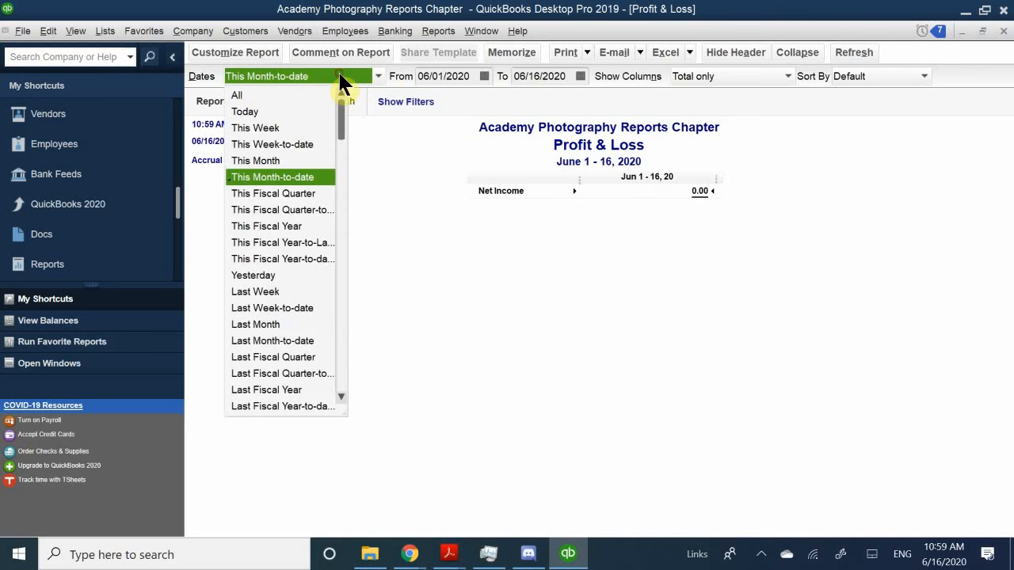
{"action": "left_click", "coordinate": [245, 90]}
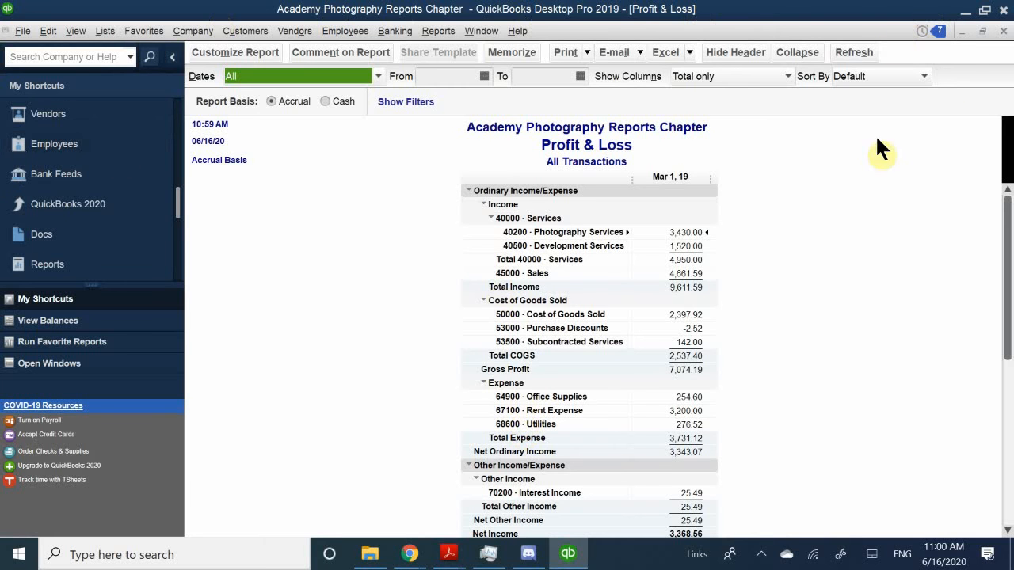
Review the Profit & Loss report from income down to net income, and close it to return to the Report Center
{"action": "scroll", "coordinate": [537, 254], "scroll_direction": "down", "scroll_amount": 1}
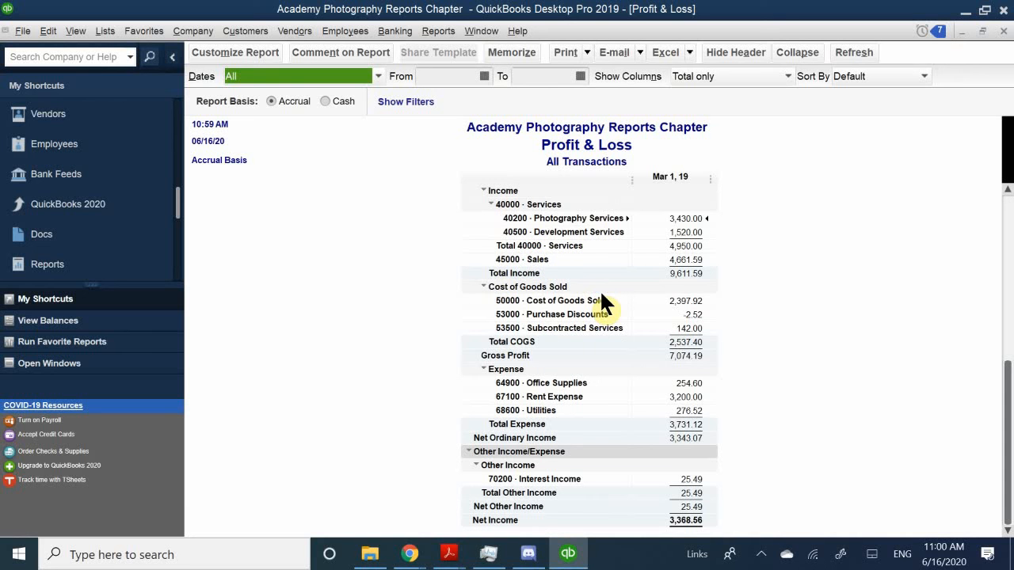
{"action": "scroll", "coordinate": [599, 289], "scroll_direction": "up", "scroll_amount": 1}
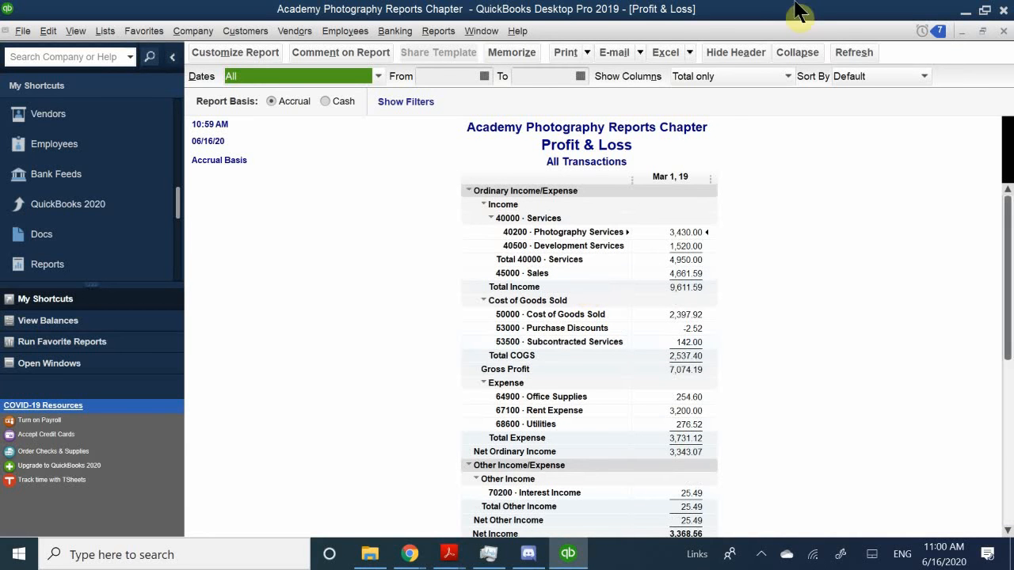
{"action": "left_click", "coordinate": [1001, 31]}
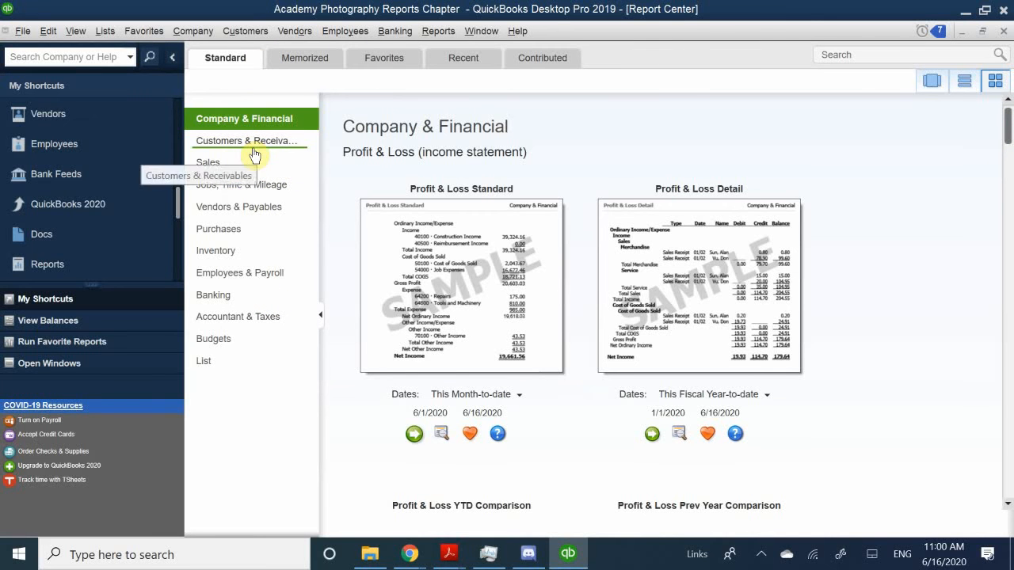
Run the Balance Sheet Standard report from the Balance Sheet & Net Worth group for This Fiscal Year-to-date
{"action": "scroll", "coordinate": [705, 222], "scroll_direction": "down", "scroll_amount": 10}
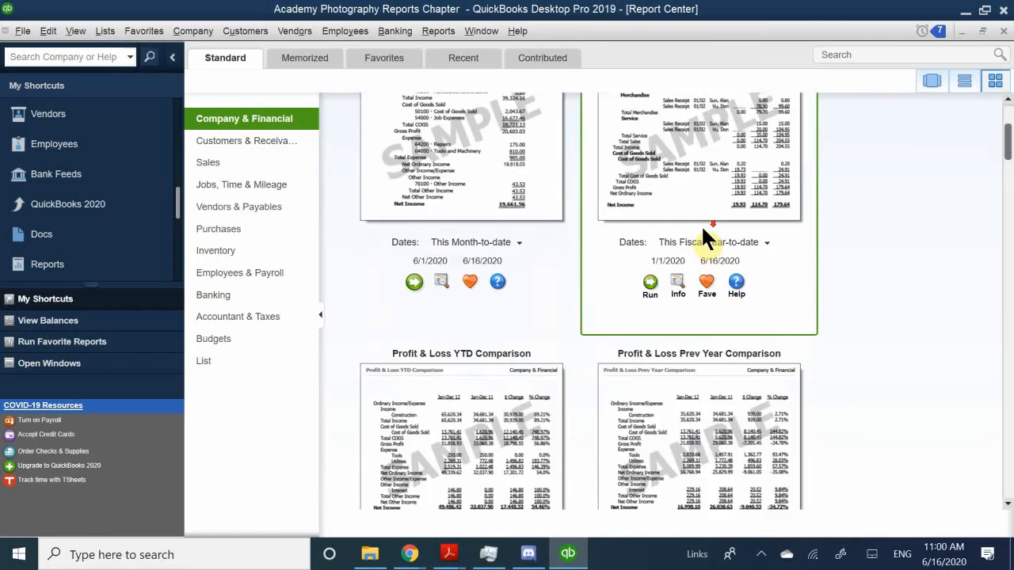
{"action": "scroll", "coordinate": [708, 235], "scroll_direction": "down", "scroll_amount": 1}
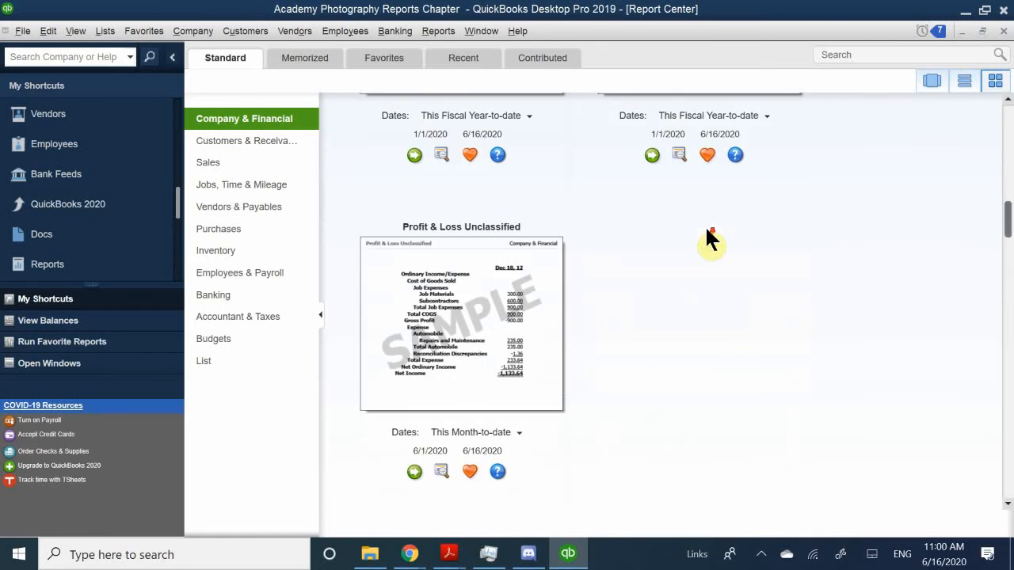
{"action": "scroll", "coordinate": [707, 229], "scroll_direction": "down", "scroll_amount": 5}
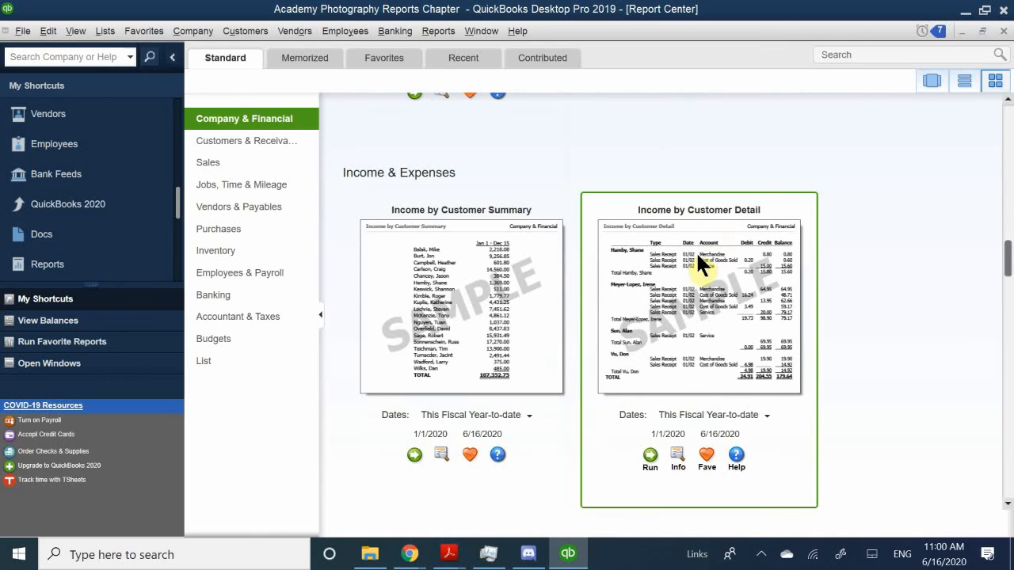
{"action": "scroll", "coordinate": [696, 257], "scroll_direction": "down", "scroll_amount": 7}
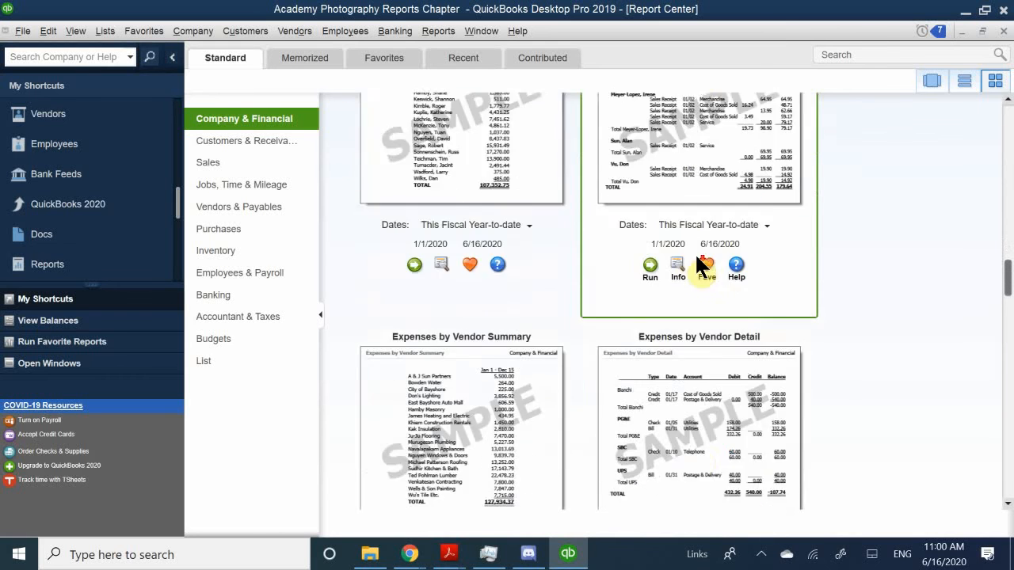
{"action": "scroll", "coordinate": [697, 258], "scroll_direction": "up", "scroll_amount": 2}
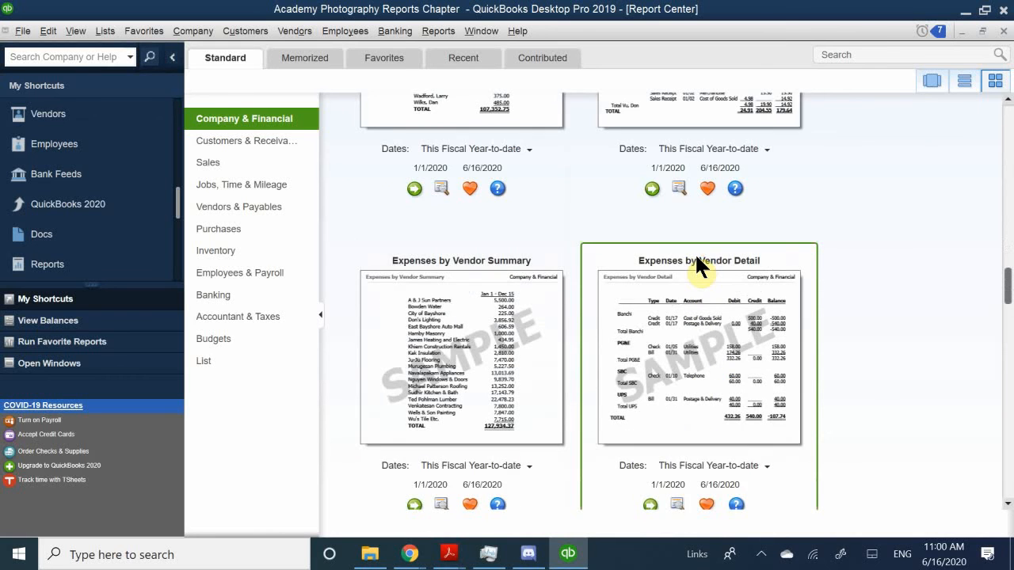
{"action": "scroll", "coordinate": [696, 258], "scroll_direction": "down", "scroll_amount": 5}
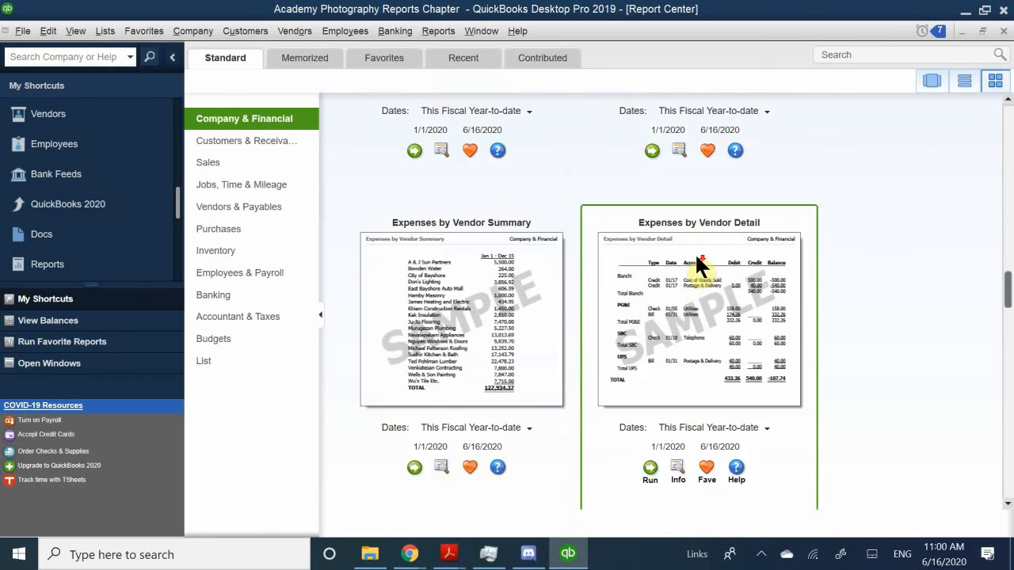
{"action": "scroll", "coordinate": [697, 257], "scroll_direction": "up", "scroll_amount": 1}
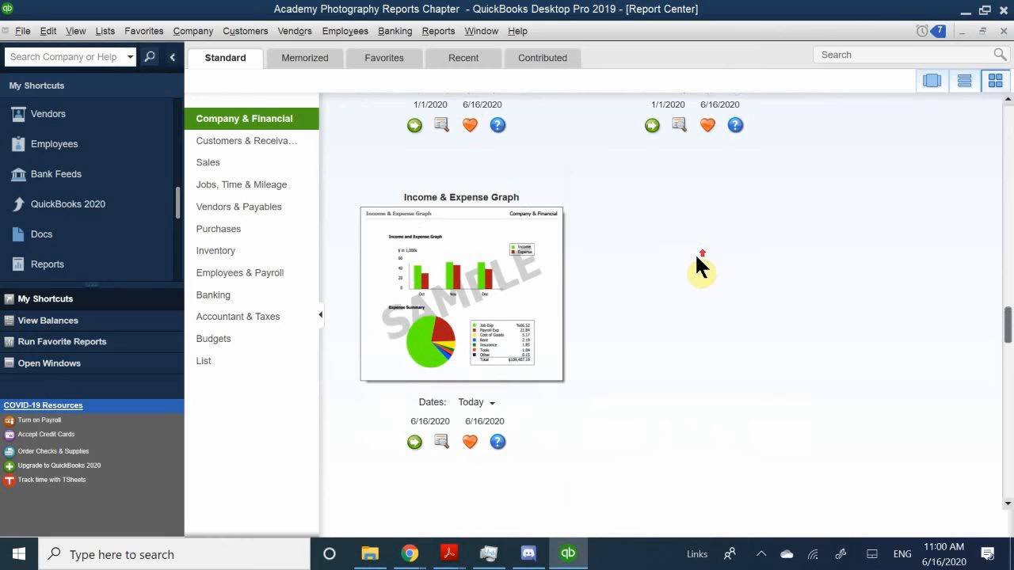
{"action": "scroll", "coordinate": [697, 258], "scroll_direction": "down", "scroll_amount": 9}
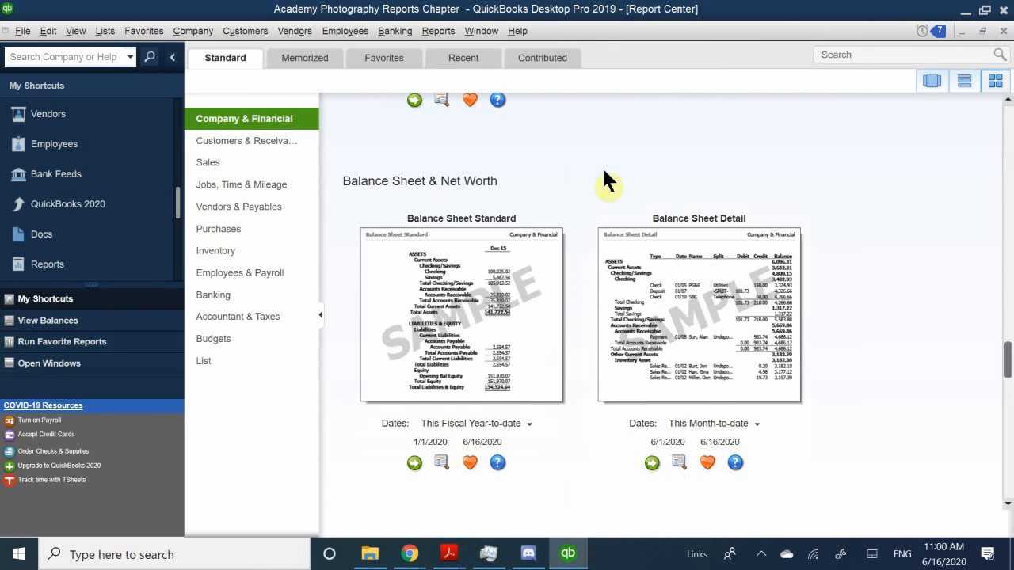
{"action": "scroll", "coordinate": [440, 249], "scroll_direction": "down", "scroll_amount": 1}
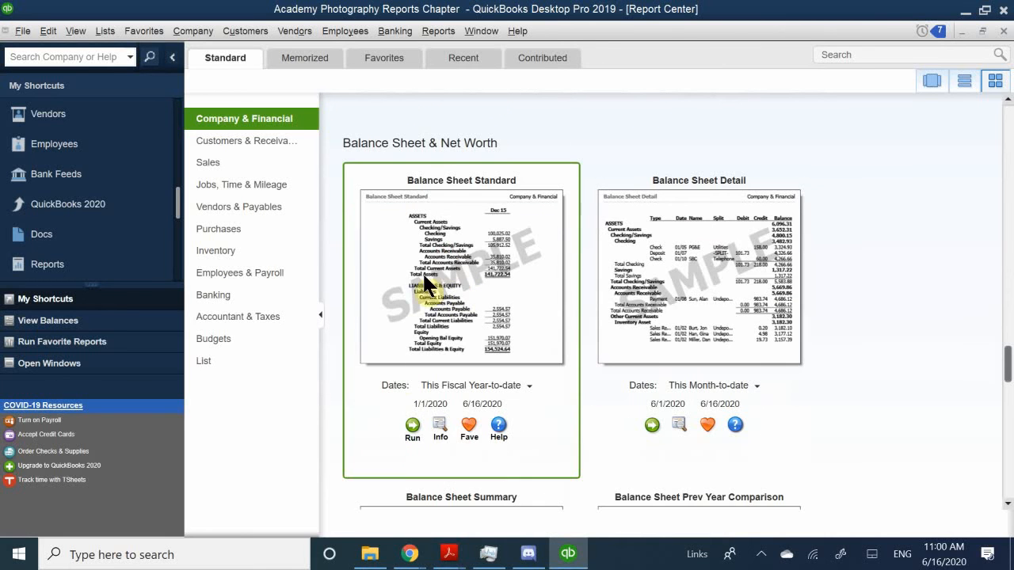
{"action": "left_click", "coordinate": [412, 425]}
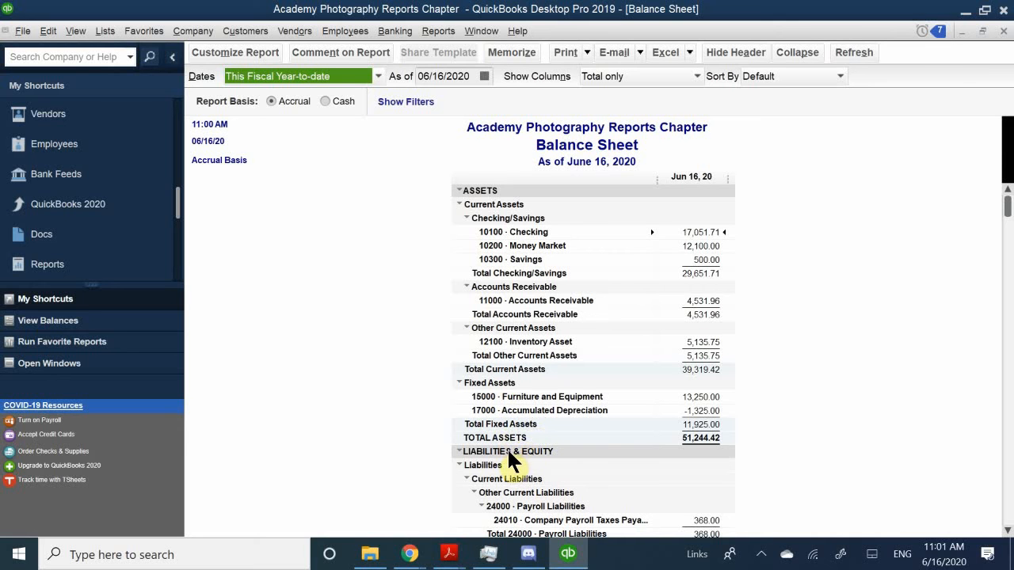
Review the Balance Sheet from assets down to liabilities, and restore the maximized report to a smaller window
{"action": "scroll", "coordinate": [506, 452], "scroll_direction": "down", "scroll_amount": 3}
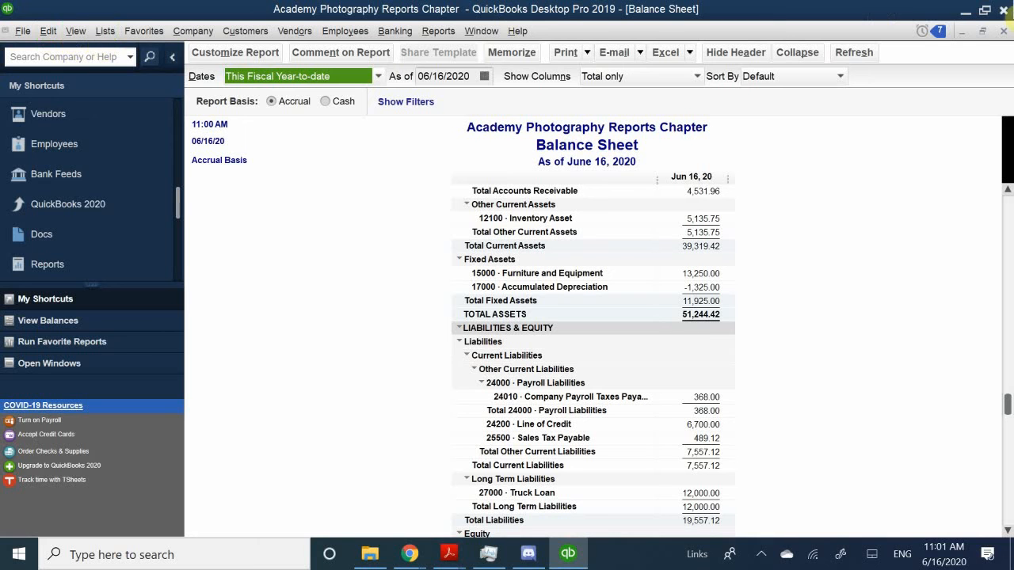
{"action": "left_click", "coordinate": [984, 30]}
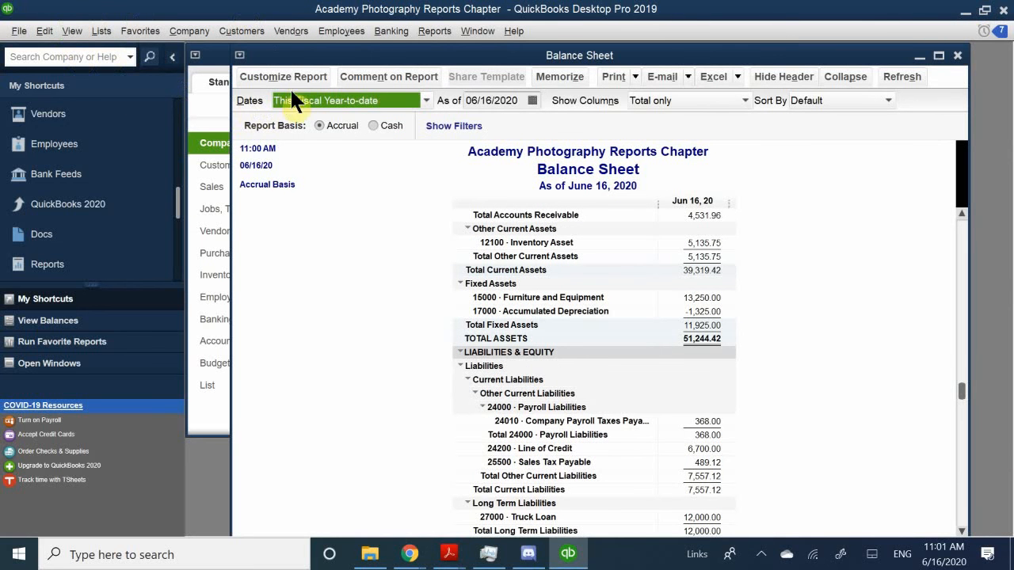
Set the summary reports basis to Cash in the company preferences for Reports & Graphs, and accept the change
{"action": "left_click", "coordinate": [77, 29]}
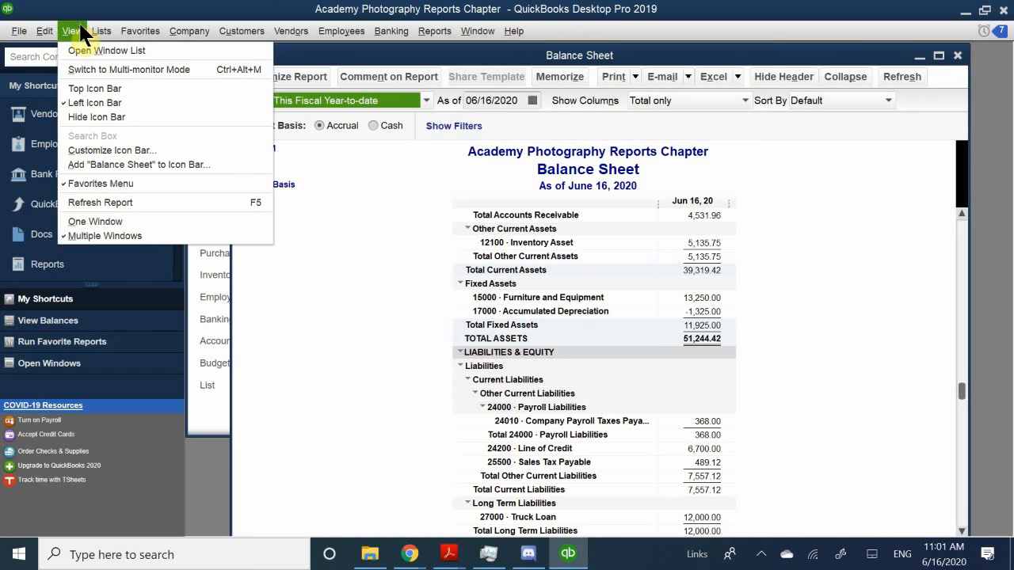
{"action": "mouse_move", "coordinate": [49, 29]}
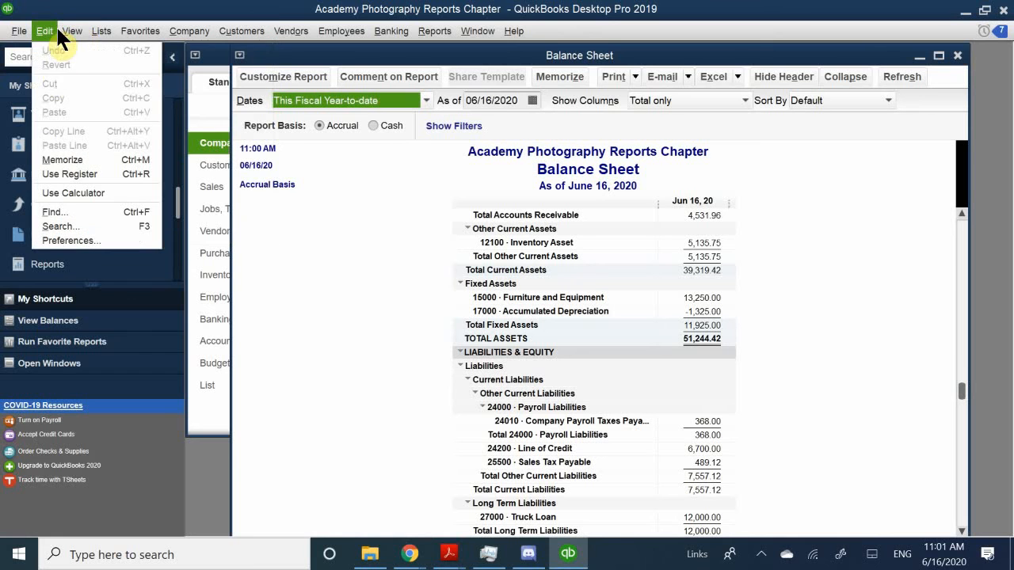
{"action": "left_click", "coordinate": [71, 241]}
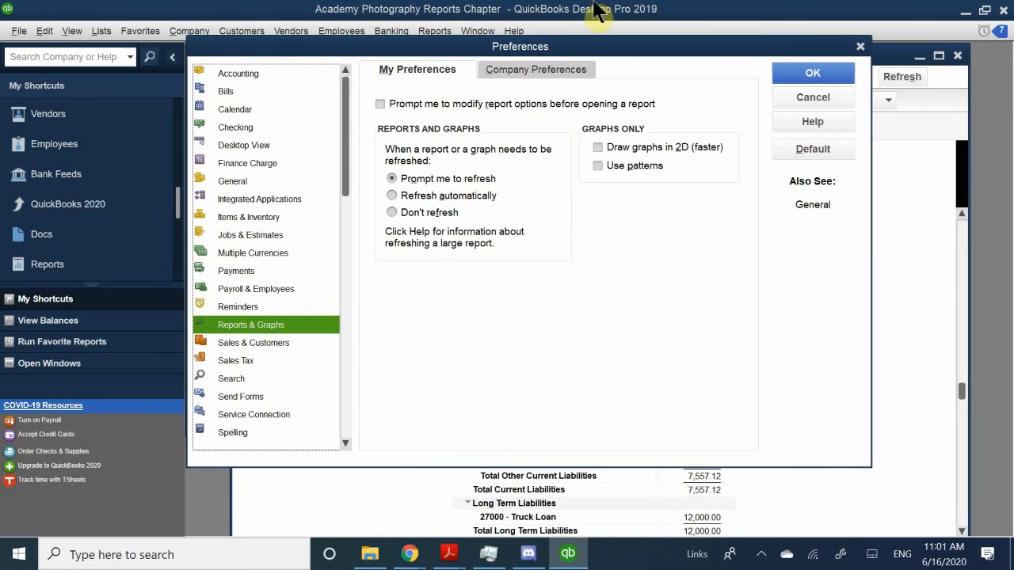
{"action": "left_click", "coordinate": [523, 70]}
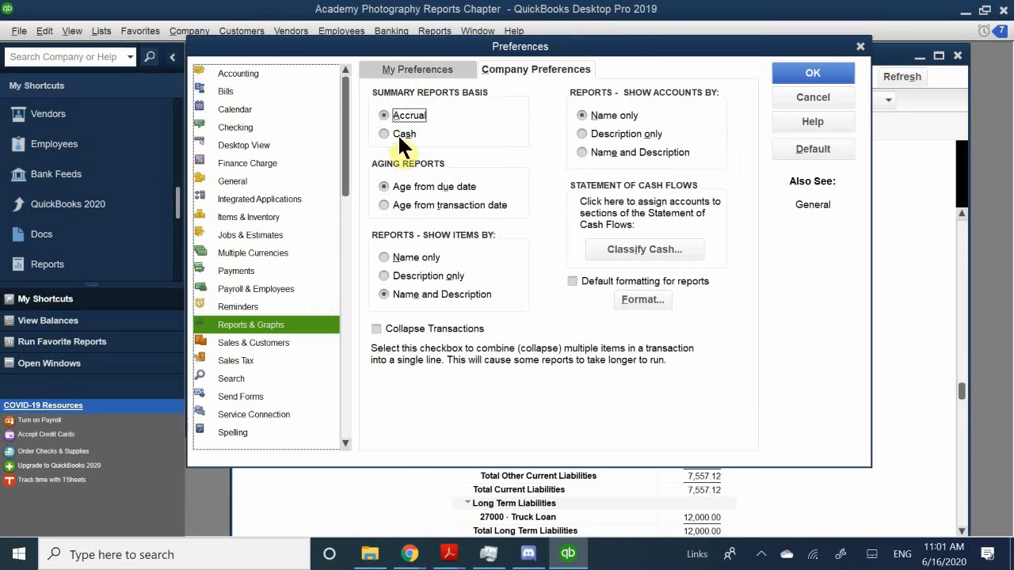
{"action": "left_click", "coordinate": [403, 132]}
{"action": "left_click", "coordinate": [807, 65]}
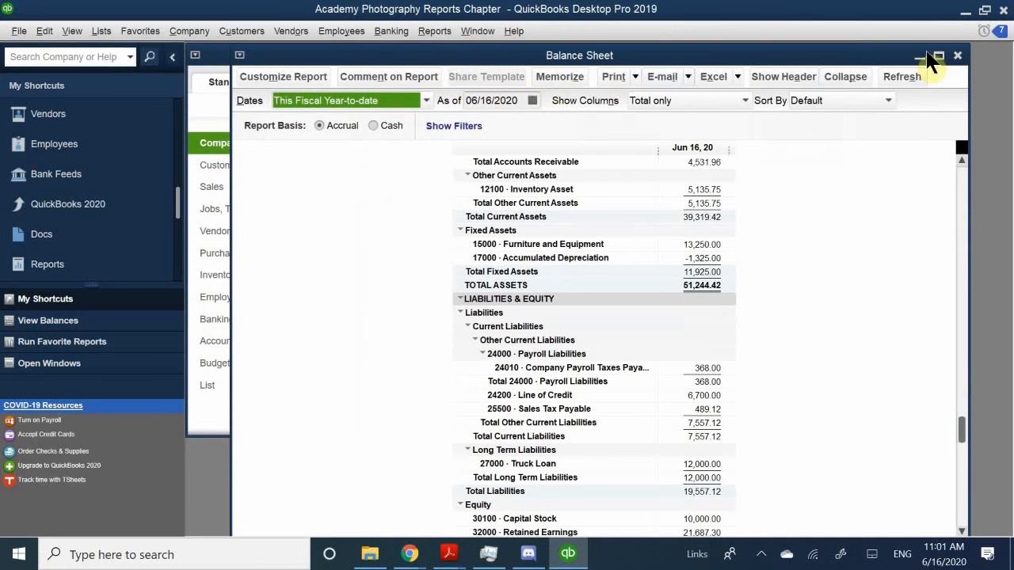
Close the Balance Sheet and run the Balance Sheet Detail report for This Month-to-date, turning off the notice about collapsing transactions
{"action": "left_click", "coordinate": [957, 55]}
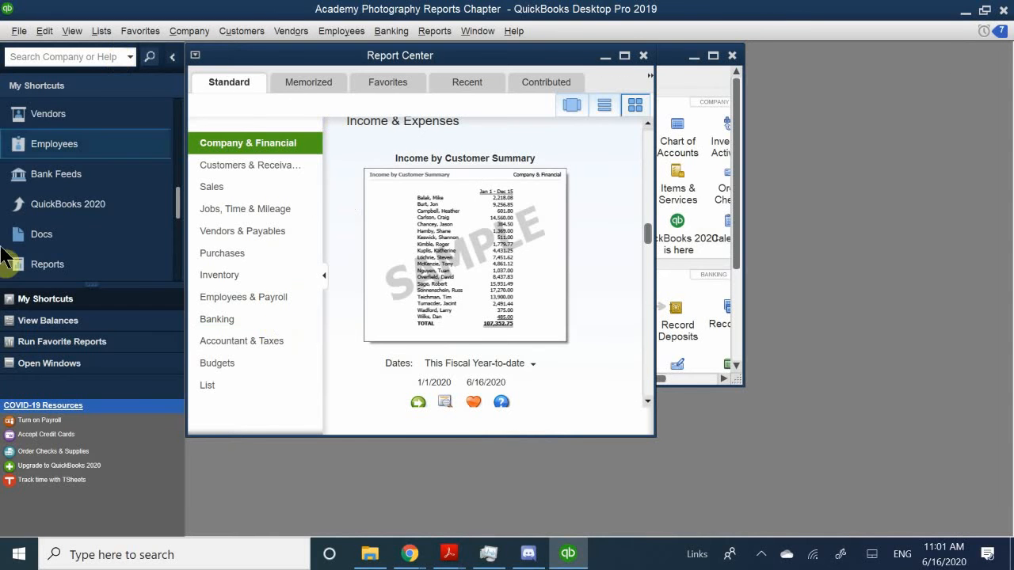
{"action": "scroll", "coordinate": [467, 270], "scroll_direction": "down", "scroll_amount": 4}
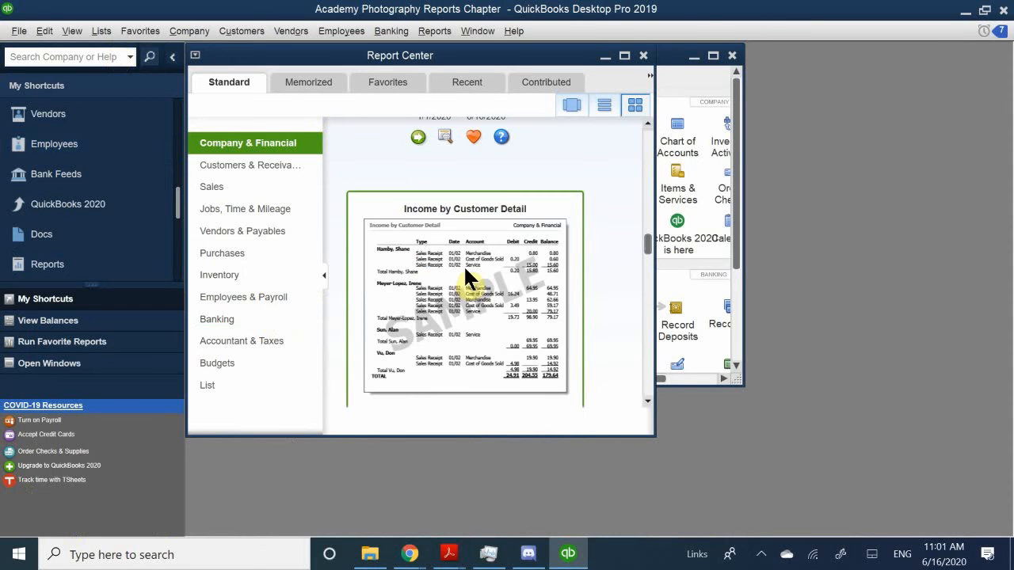
{"action": "scroll", "coordinate": [468, 279], "scroll_direction": "down", "scroll_amount": 5}
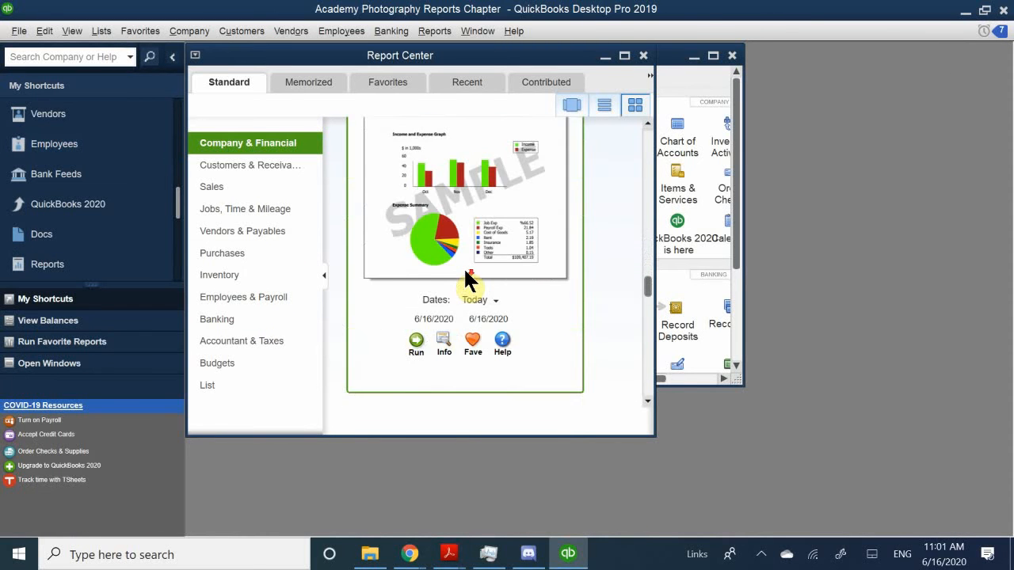
{"action": "scroll", "coordinate": [467, 279], "scroll_direction": "down", "scroll_amount": 3}
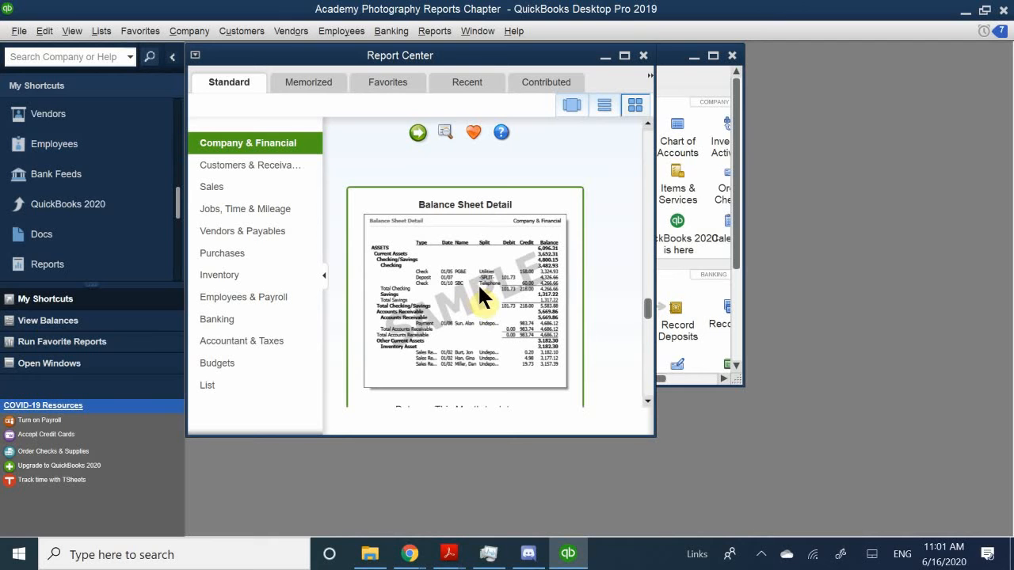
{"action": "scroll", "coordinate": [412, 396], "scroll_direction": "down", "scroll_amount": 1}
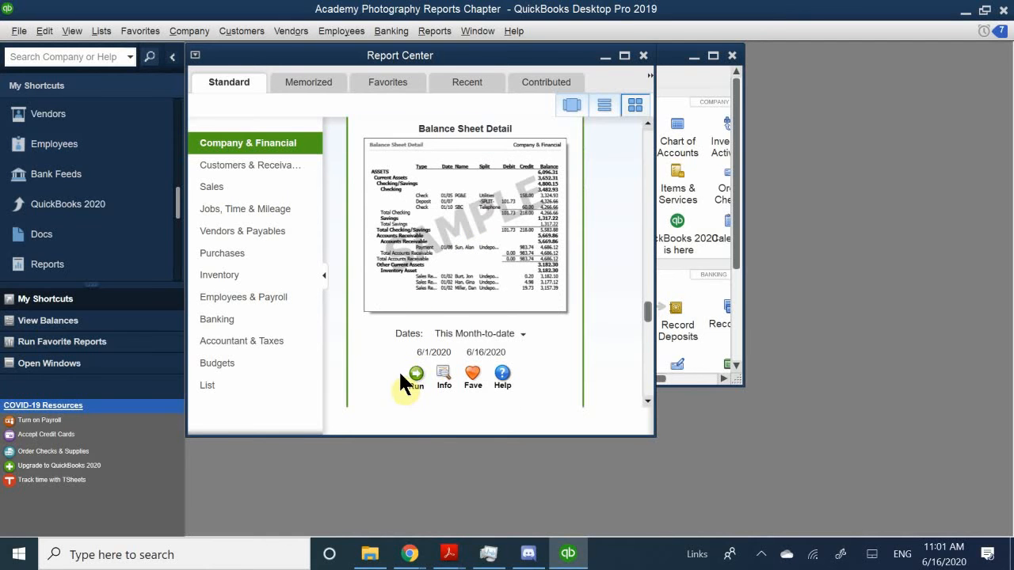
{"action": "left_click", "coordinate": [417, 379]}
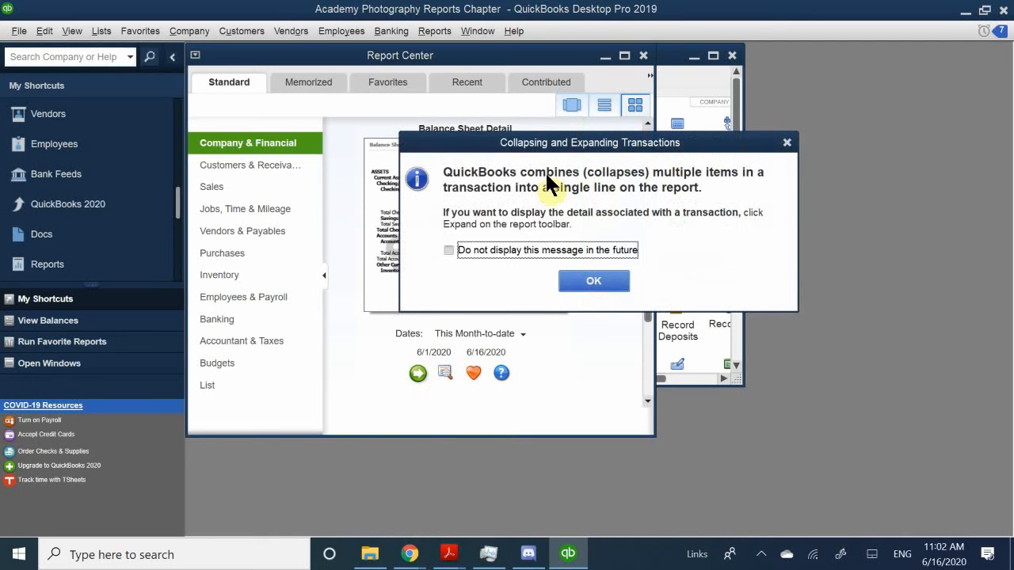
{"action": "left_click", "coordinate": [464, 247]}
{"action": "left_click", "coordinate": [594, 281]}
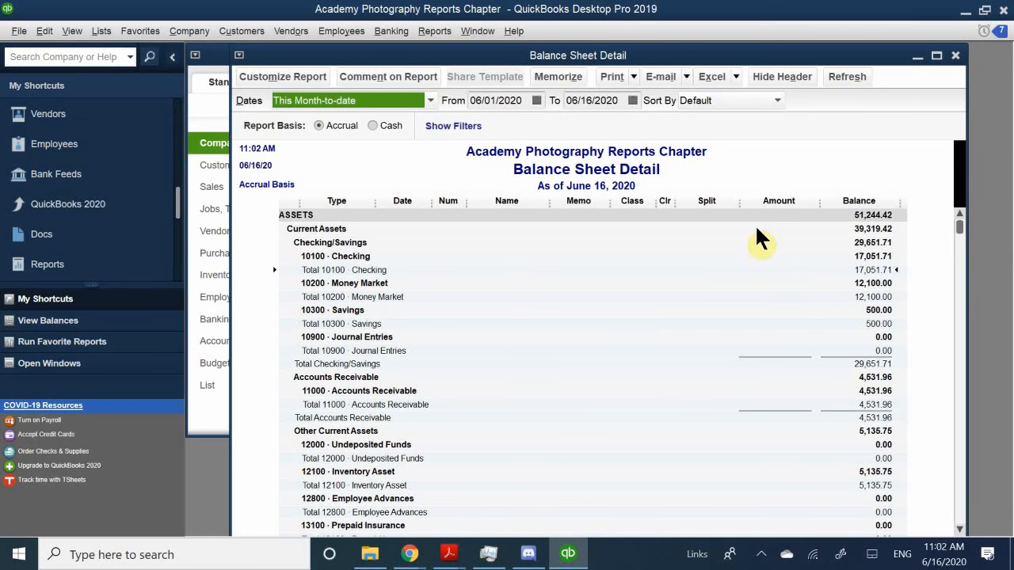
Review the Balance Sheet Detail report from assets down to liabilities and equity, and close it to return to the Report Center
{"action": "scroll", "coordinate": [732, 278], "scroll_direction": "down", "scroll_amount": 4}
{"action": "scroll", "coordinate": [734, 274], "scroll_direction": "up", "scroll_amount": 4}
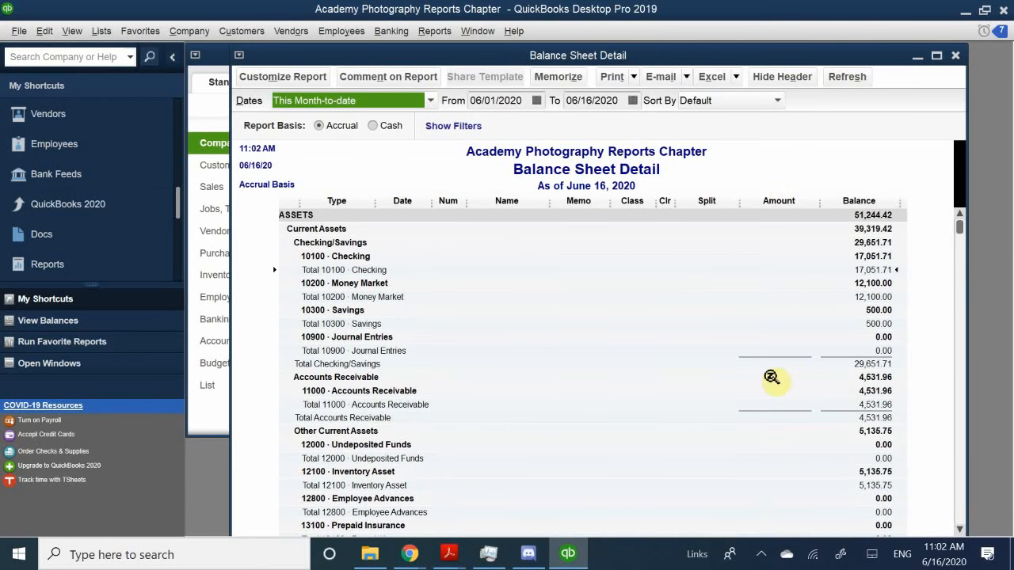
{"action": "scroll", "coordinate": [788, 452], "scroll_direction": "down", "scroll_amount": 14}
{"action": "scroll", "coordinate": [803, 466], "scroll_direction": "down", "scroll_amount": 3}
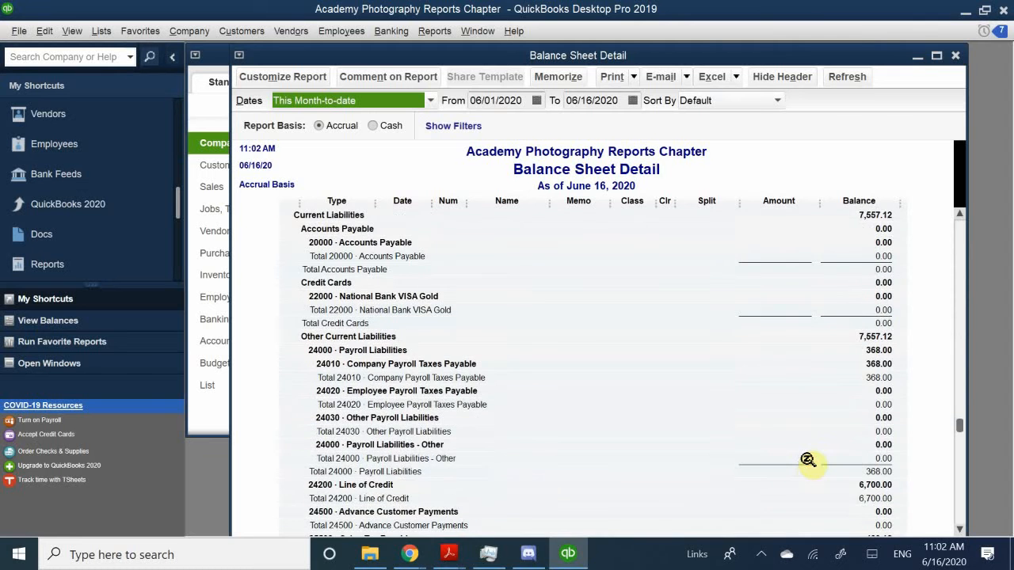
{"action": "scroll", "coordinate": [805, 463], "scroll_direction": "down", "scroll_amount": 7}
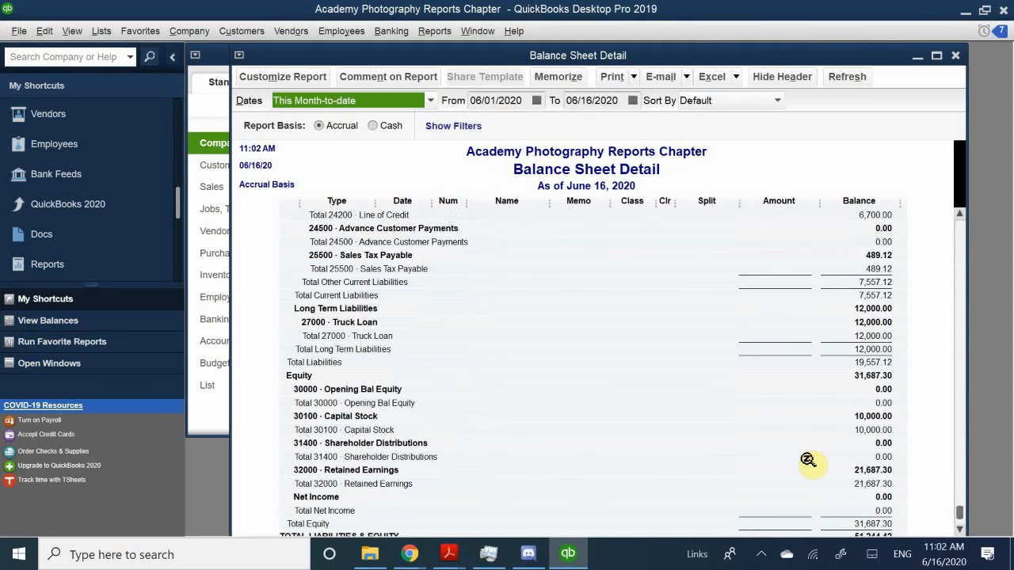
{"action": "scroll", "coordinate": [807, 460], "scroll_direction": "up", "scroll_amount": 15}
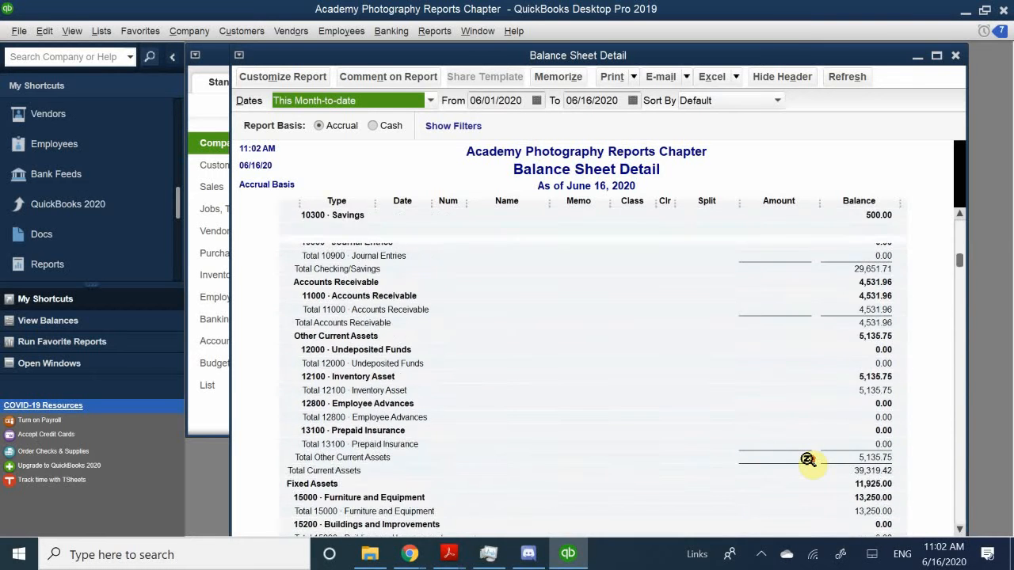
{"action": "scroll", "coordinate": [807, 460], "scroll_direction": "up", "scroll_amount": 2}
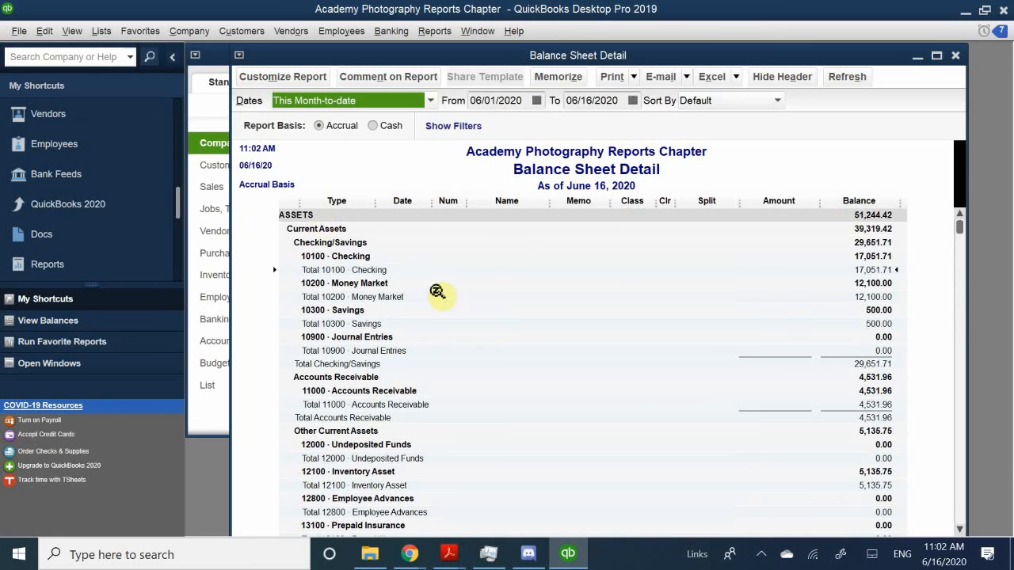
{"action": "scroll", "coordinate": [740, 276], "scroll_direction": "down", "scroll_amount": 3}
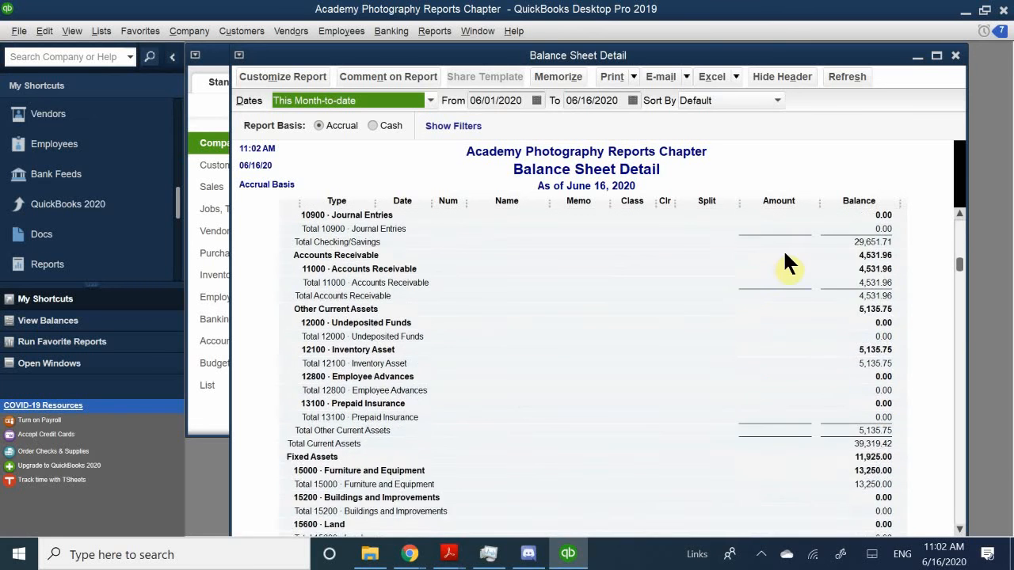
{"action": "scroll", "coordinate": [785, 255], "scroll_direction": "down", "scroll_amount": 6}
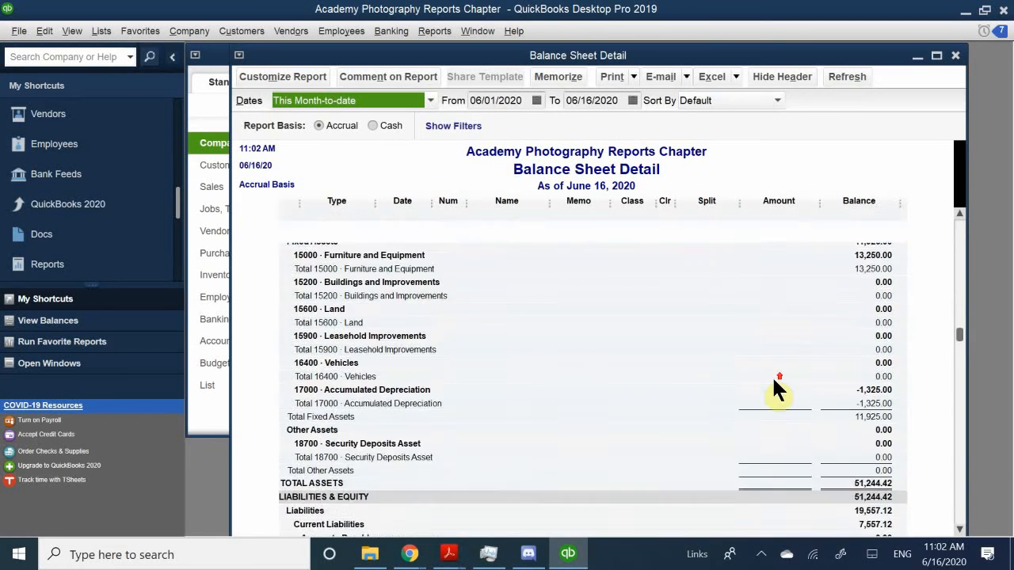
{"action": "scroll", "coordinate": [774, 380], "scroll_direction": "up", "scroll_amount": 9}
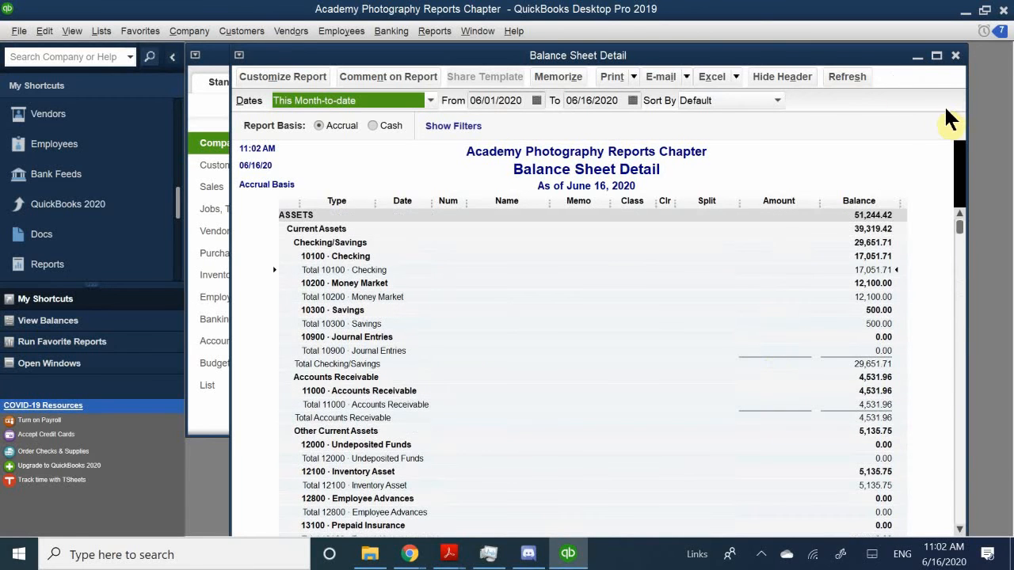
{"action": "left_click", "coordinate": [955, 56]}
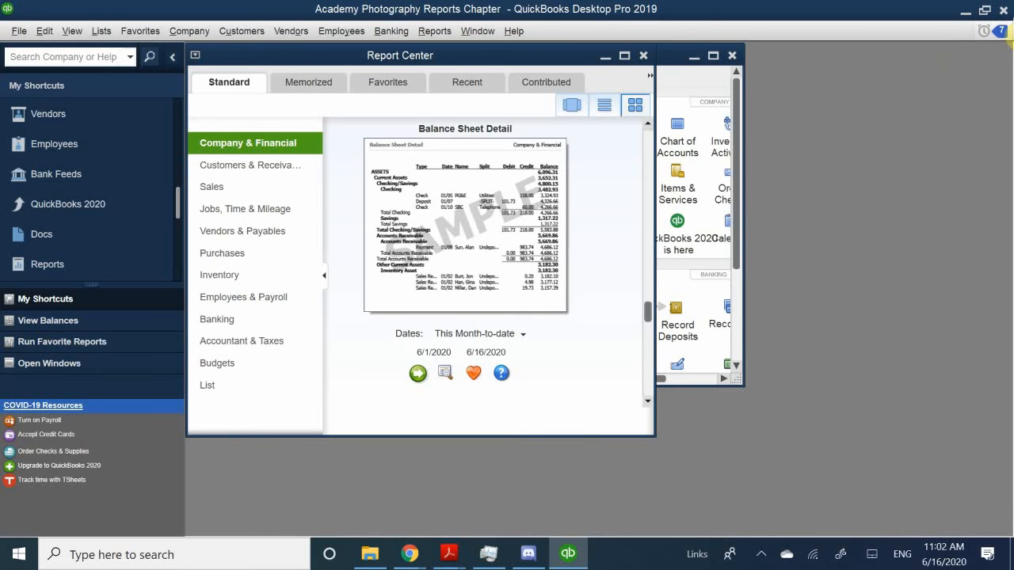
Set the summary reports basis back to Accrual in the Reports & Graphs company preferences, and accept the change
{"action": "left_click", "coordinate": [58, 30]}
{"action": "mouse_move", "coordinate": [48, 30]}
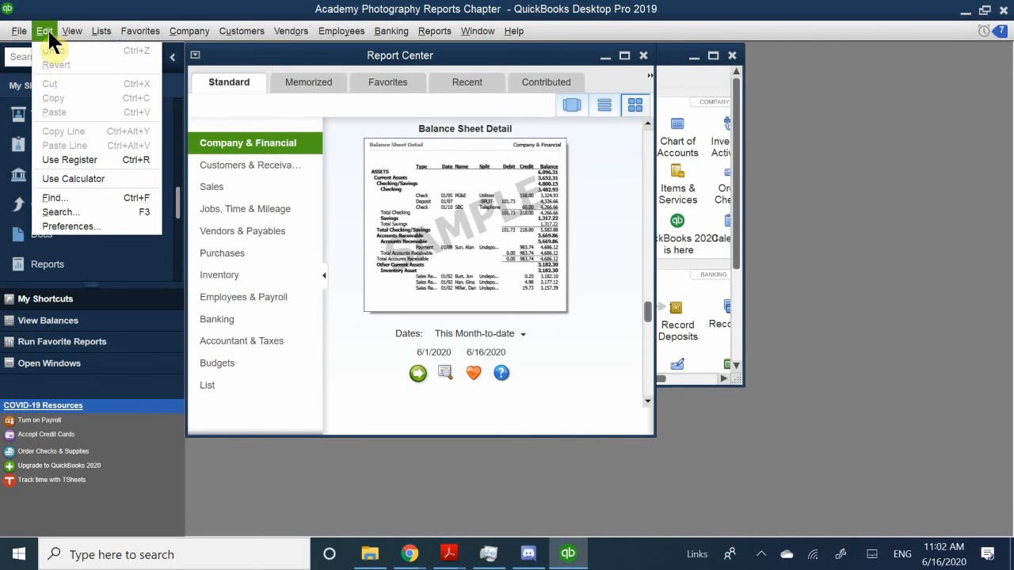
{"action": "left_click", "coordinate": [62, 225]}
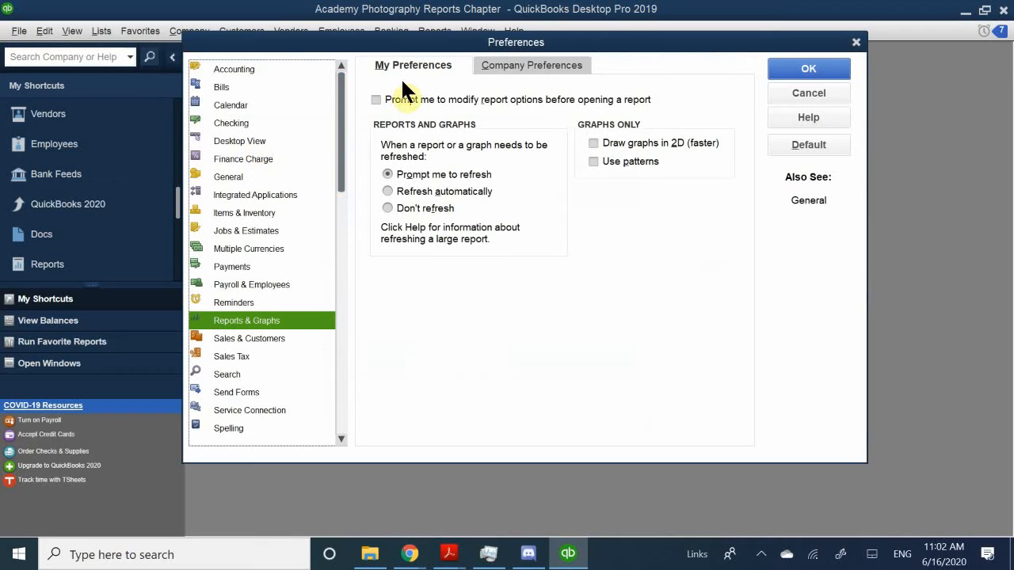
{"action": "left_click", "coordinate": [502, 63]}
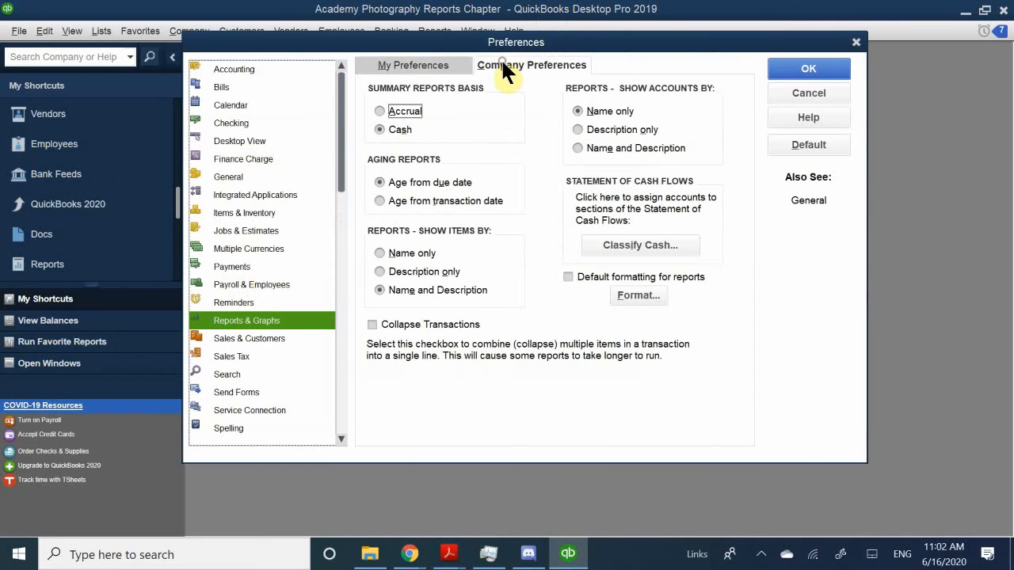
{"action": "left_click", "coordinate": [404, 107]}
{"action": "left_click", "coordinate": [783, 70]}
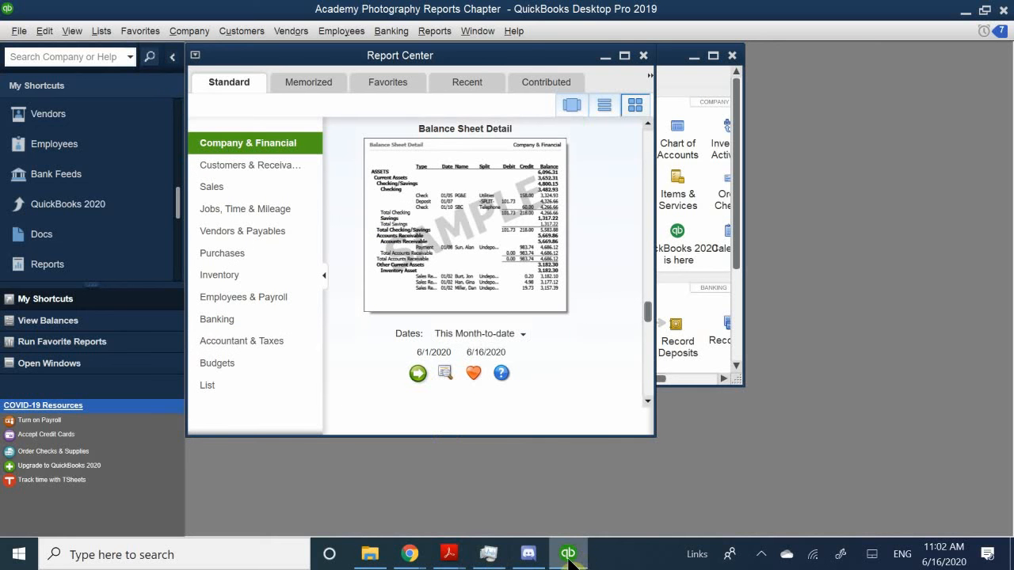
Switch to the QB CH 6 PDF in Acrobat Reader and read on from Cash Versus Accrual Reports to the Accounting Reports section
{"action": "mouse_move", "coordinate": [449, 558]}
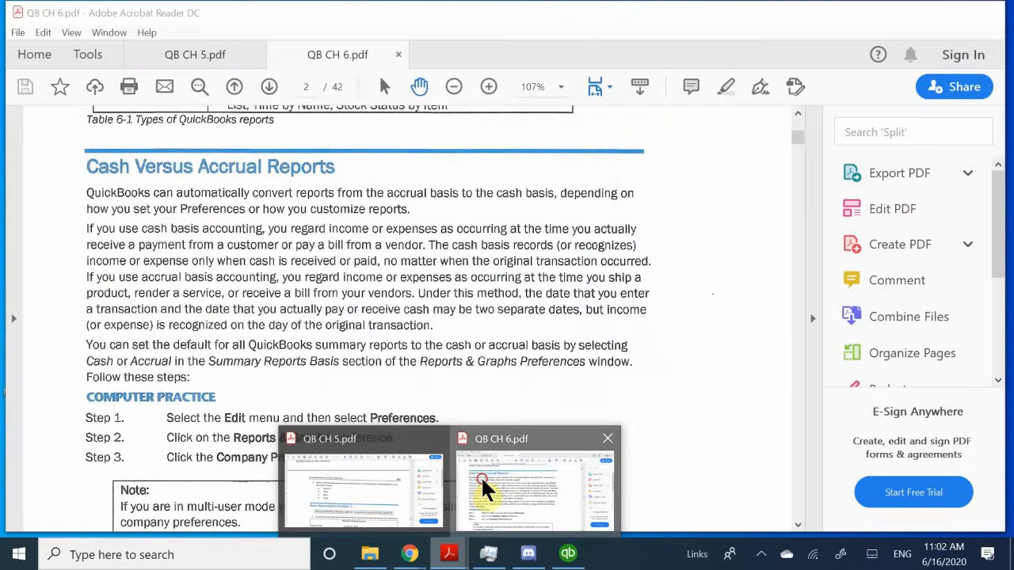
{"action": "left_click", "coordinate": [481, 476]}
{"action": "scroll", "coordinate": [404, 320], "scroll_direction": "down", "scroll_amount": 3}
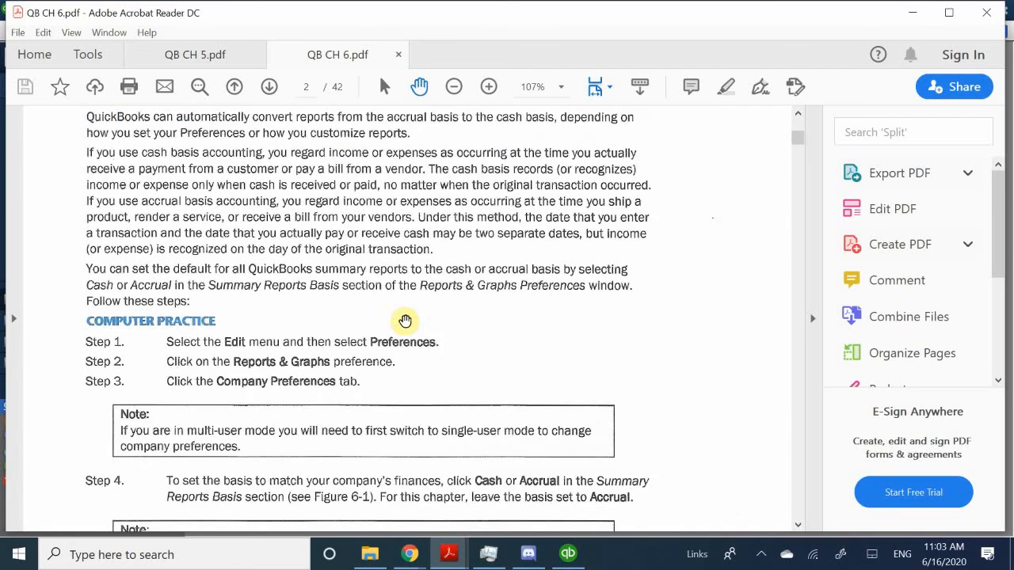
{"action": "scroll", "coordinate": [405, 321], "scroll_direction": "down", "scroll_amount": 5}
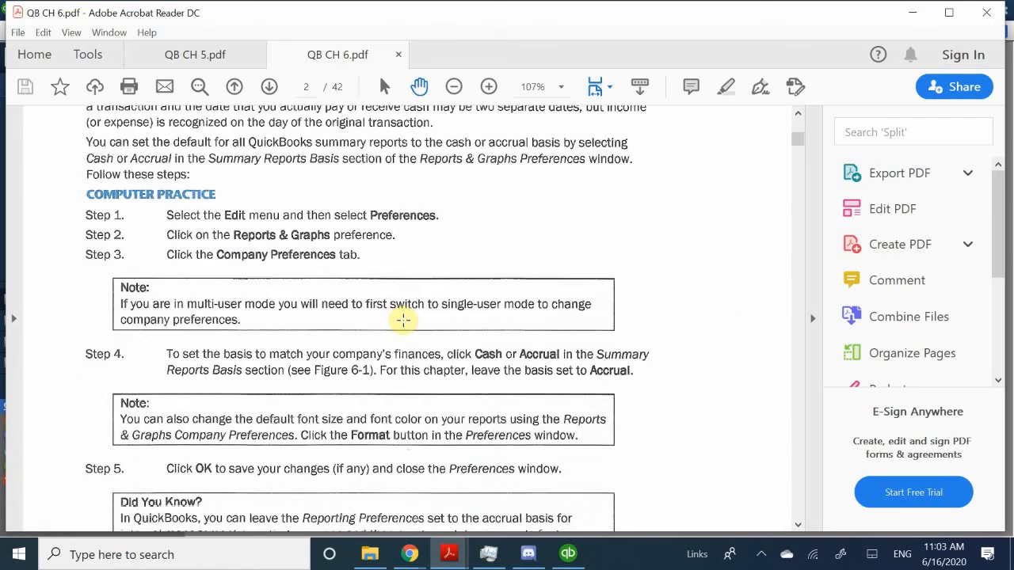
{"action": "scroll", "coordinate": [402, 324], "scroll_direction": "down", "scroll_amount": 15}
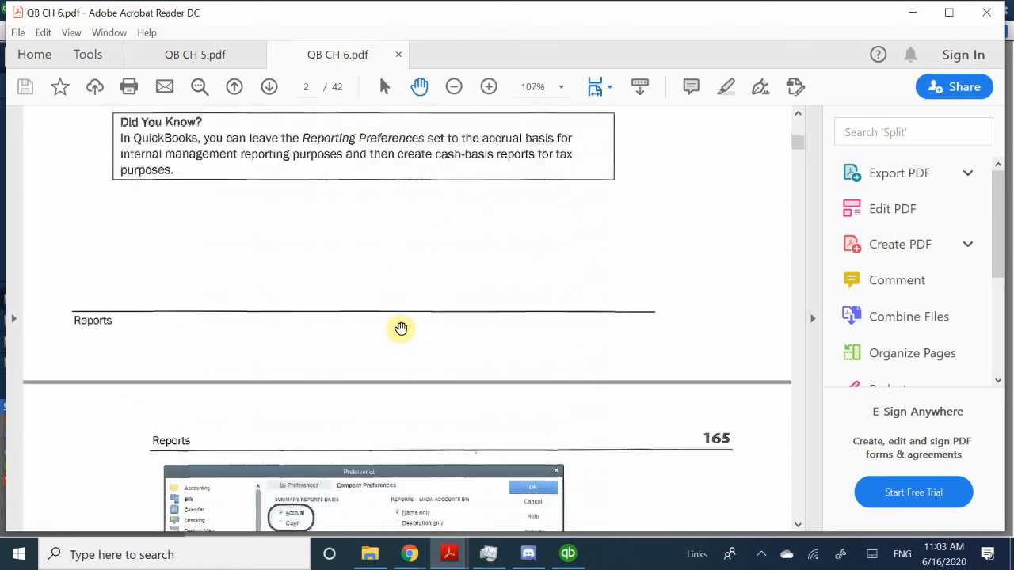
{"action": "scroll", "coordinate": [401, 328], "scroll_direction": "down", "scroll_amount": 10}
{"action": "scroll", "coordinate": [401, 328], "scroll_direction": "up", "scroll_amount": 9}
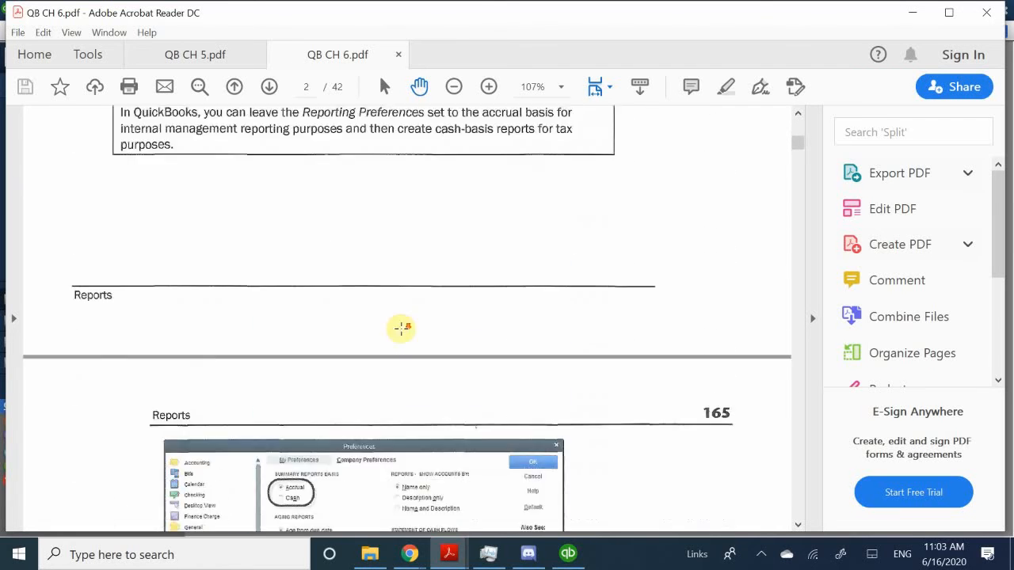
{"action": "scroll", "coordinate": [402, 327], "scroll_direction": "down", "scroll_amount": 14}
{"action": "scroll", "coordinate": [401, 327], "scroll_direction": "down", "scroll_amount": 9}
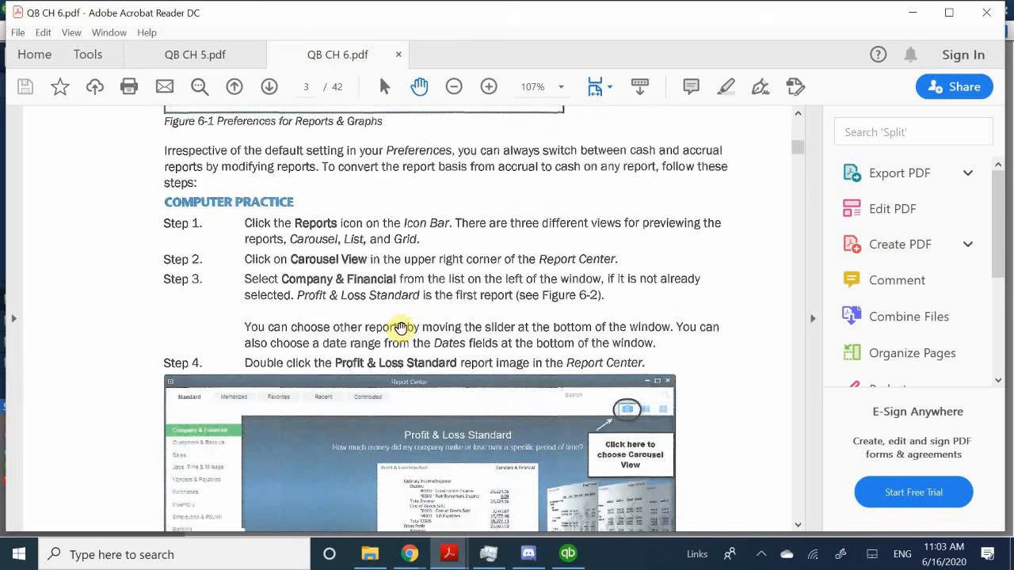
{"action": "scroll", "coordinate": [400, 328], "scroll_direction": "down", "scroll_amount": 12}
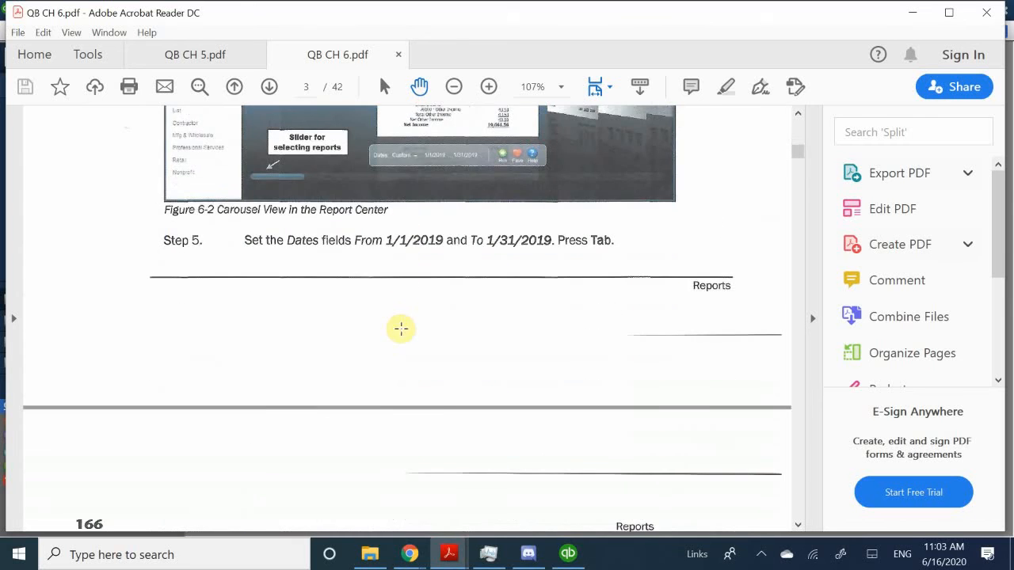
{"action": "scroll", "coordinate": [401, 328], "scroll_direction": "down", "scroll_amount": 12}
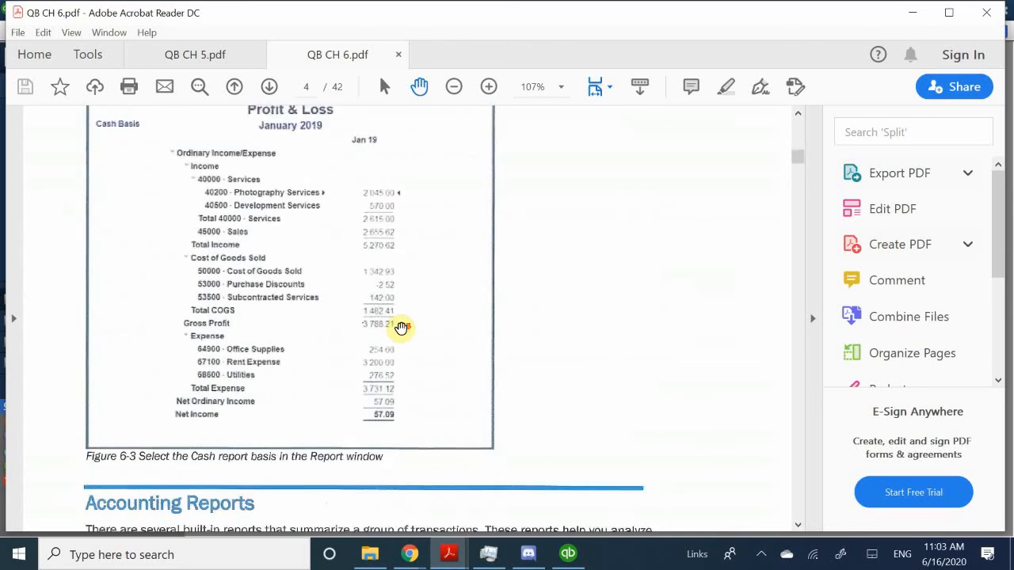
{"action": "scroll", "coordinate": [401, 327], "scroll_direction": "down", "scroll_amount": 5}
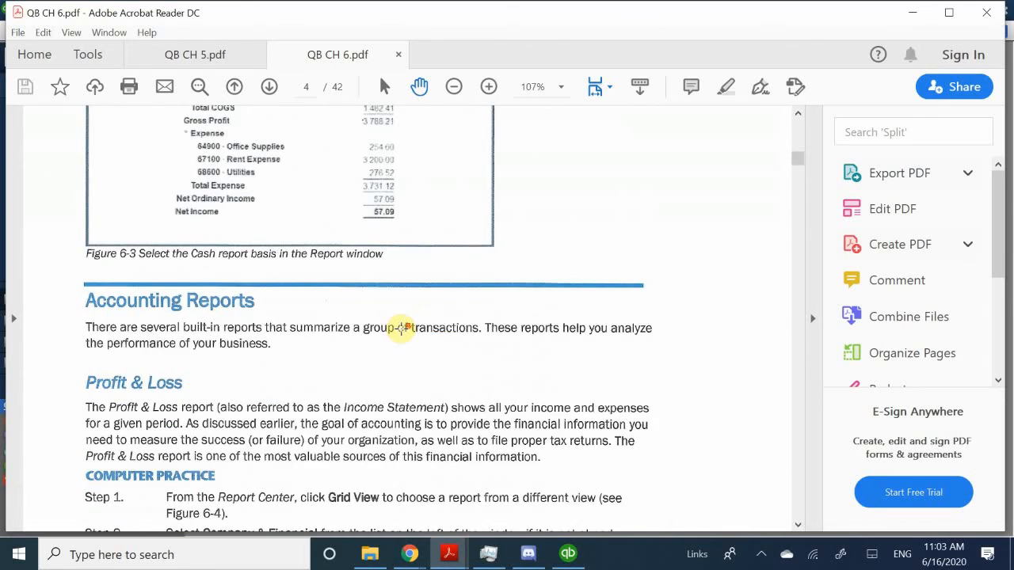
{"action": "scroll", "coordinate": [401, 328], "scroll_direction": "down", "scroll_amount": 1}
{"action": "scroll", "coordinate": [402, 327], "scroll_direction": "down", "scroll_amount": 1}
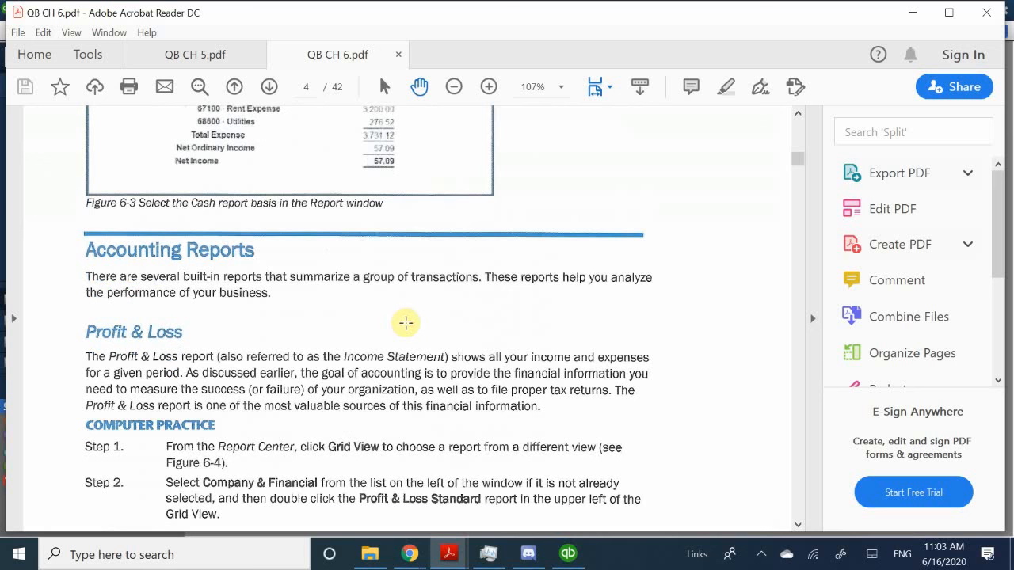
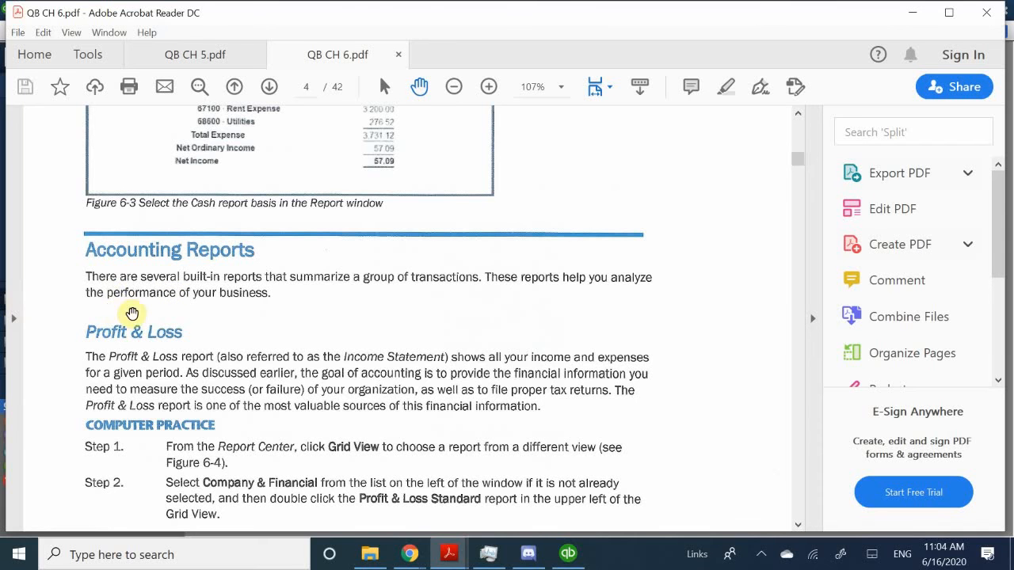
Read the Profit & Loss section of the chapter and its Computer Practice steps 1 and 2
{"action": "scroll", "coordinate": [150, 315], "scroll_direction": "down", "scroll_amount": 1}
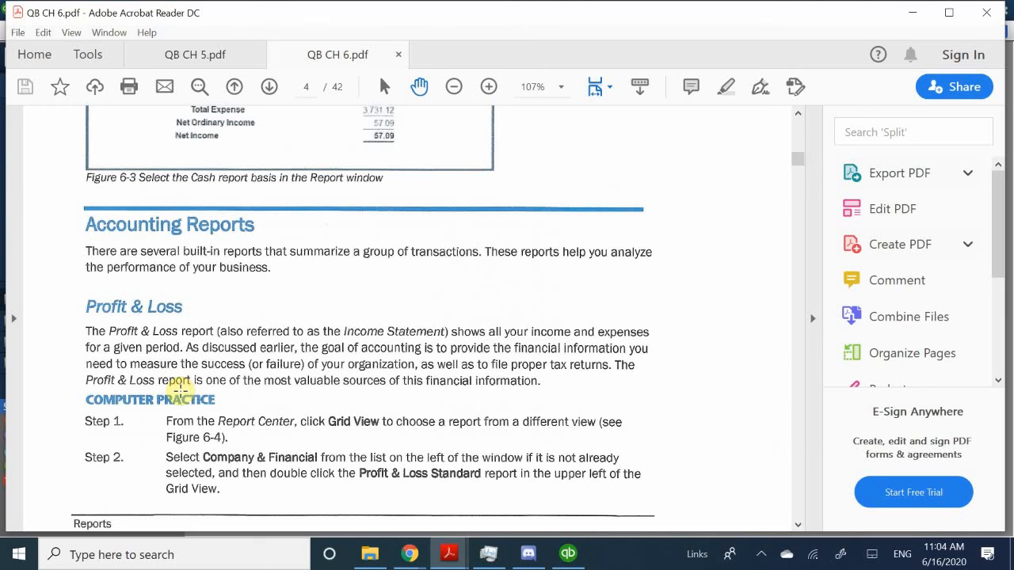
{"action": "scroll", "coordinate": [180, 387], "scroll_direction": "down", "scroll_amount": 1}
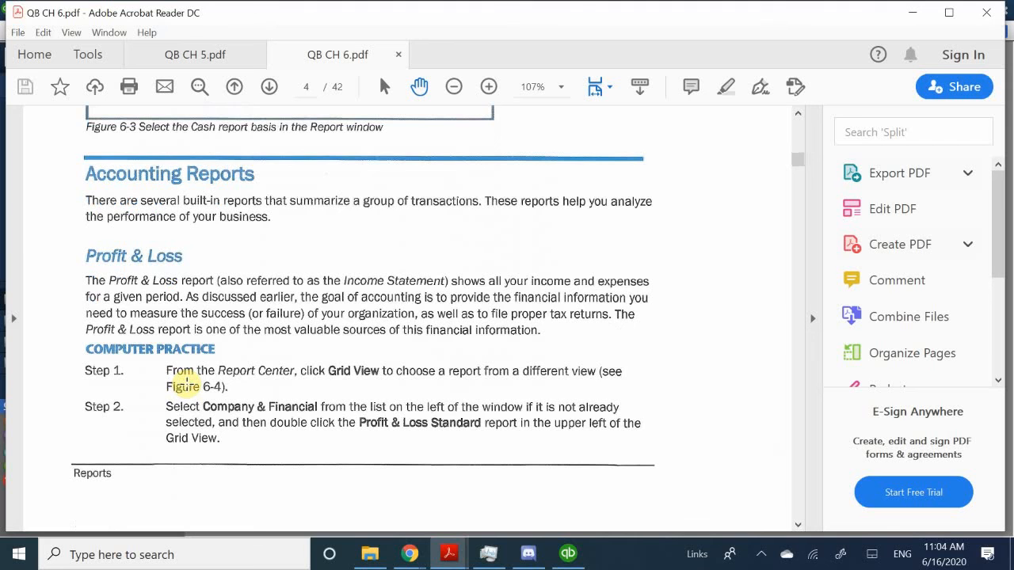
{"action": "scroll", "coordinate": [188, 373], "scroll_direction": "up", "scroll_amount": 1}
{"action": "scroll", "coordinate": [136, 315], "scroll_direction": "down", "scroll_amount": 1}
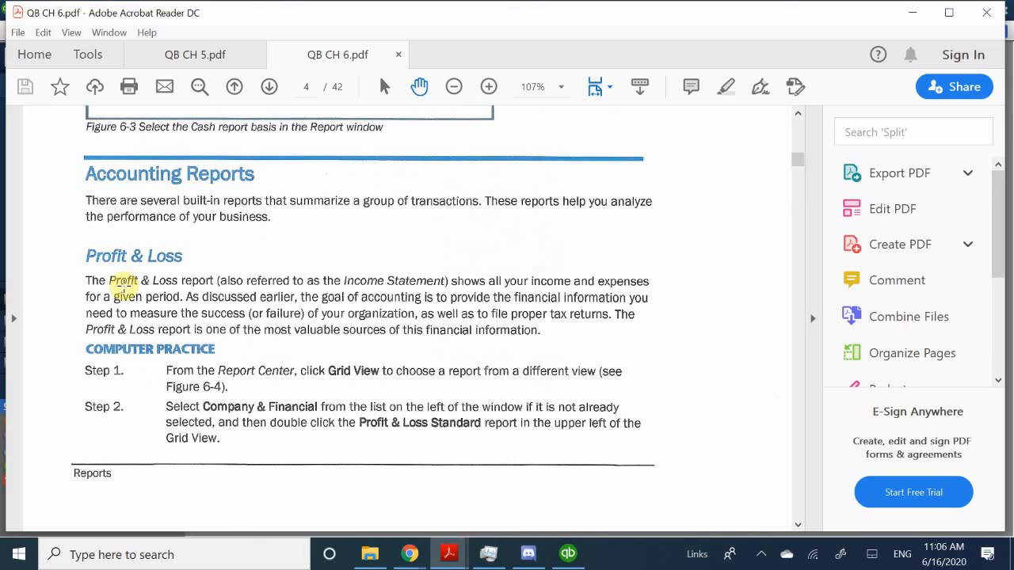
{"action": "scroll", "coordinate": [316, 353], "scroll_direction": "down", "scroll_amount": 1}
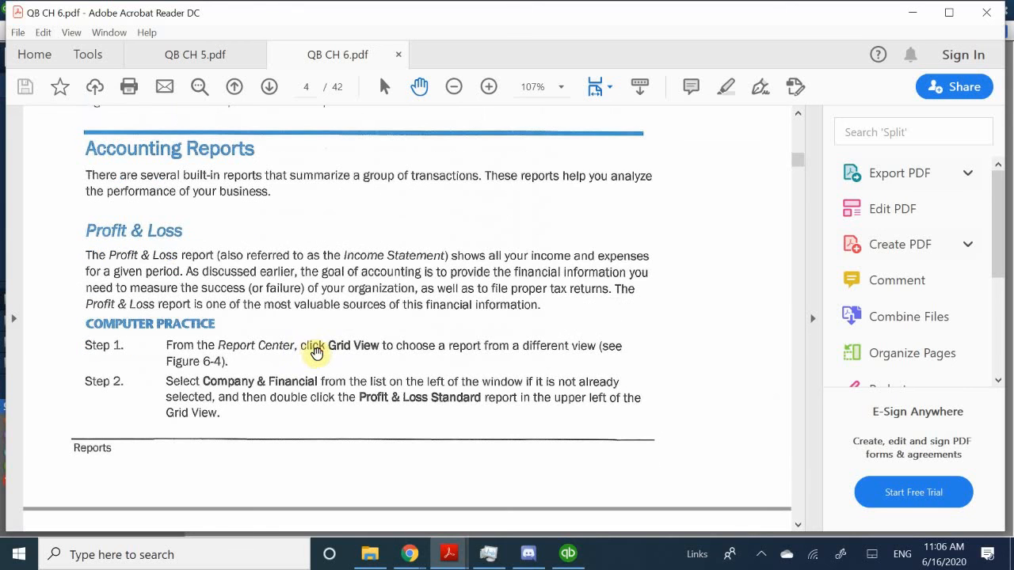
{"action": "scroll", "coordinate": [317, 354], "scroll_direction": "down", "scroll_amount": 2}
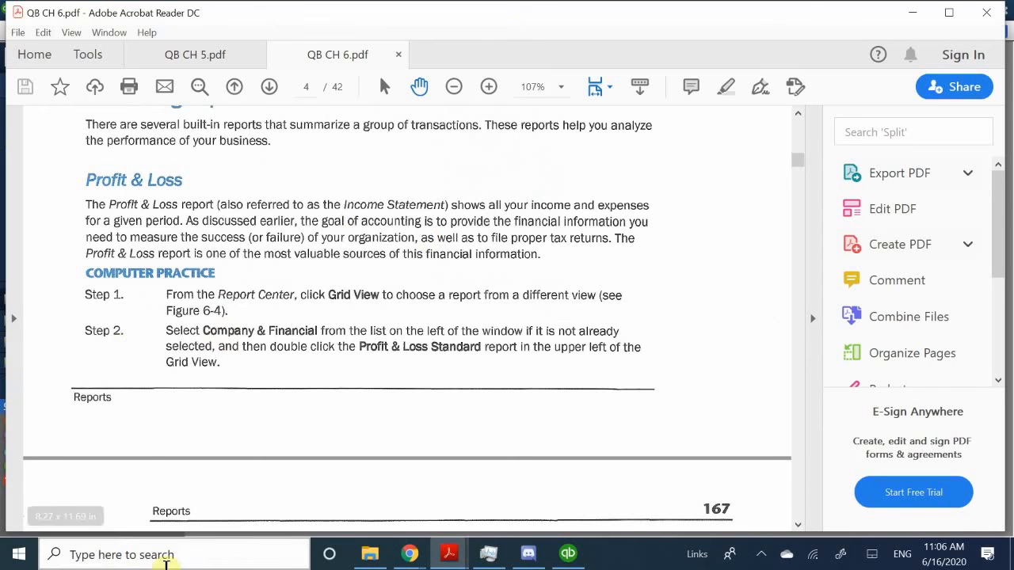
Switch back to QuickBooks, return to the Profit & Loss Standard report under Company & Financial, and maximize the Report Center
{"action": "left_click", "coordinate": [569, 554]}
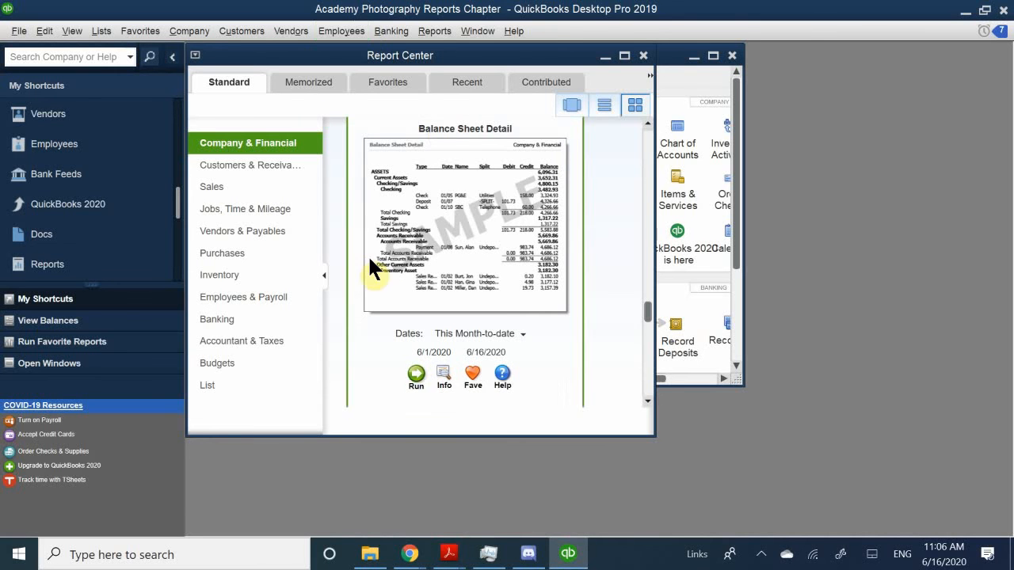
{"action": "scroll", "coordinate": [375, 269], "scroll_direction": "up", "scroll_amount": 10}
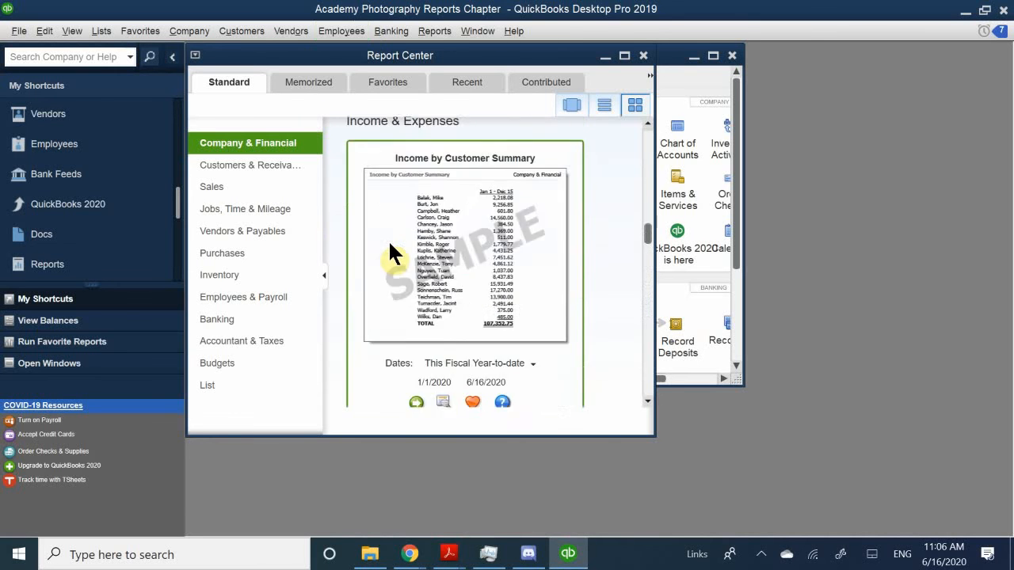
{"action": "scroll", "coordinate": [388, 239], "scroll_direction": "up", "scroll_amount": 8}
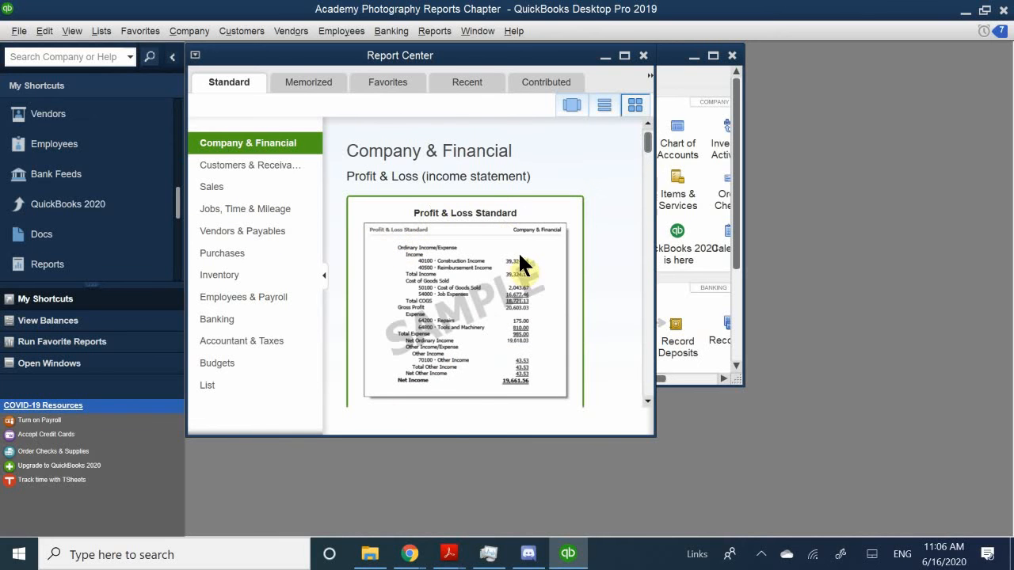
{"action": "left_click", "coordinate": [624, 56]}
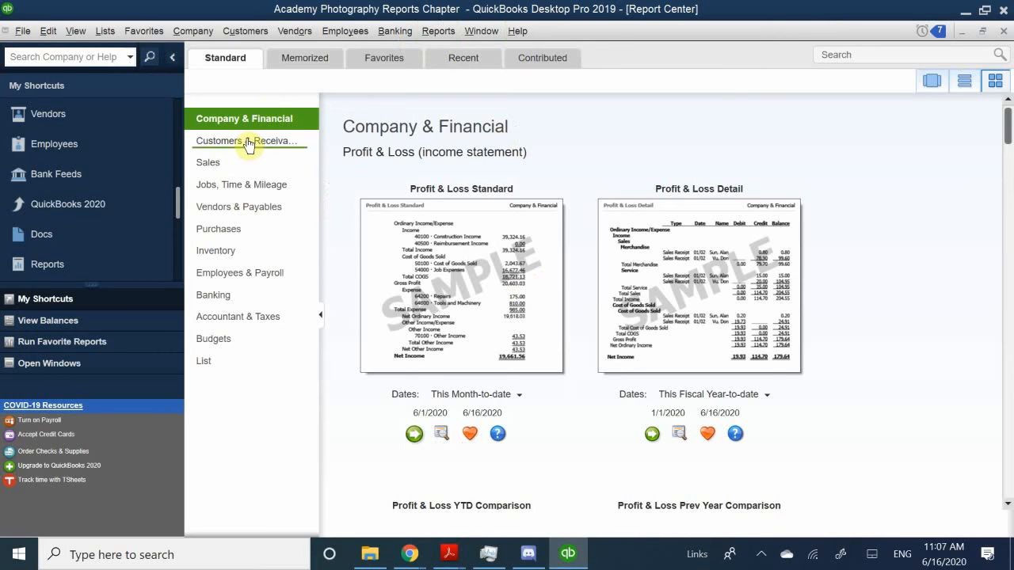
Examine the reports offered in the Company & Financial category of the Reports commands, and close the list without running one
{"action": "left_click", "coordinate": [393, 31]}
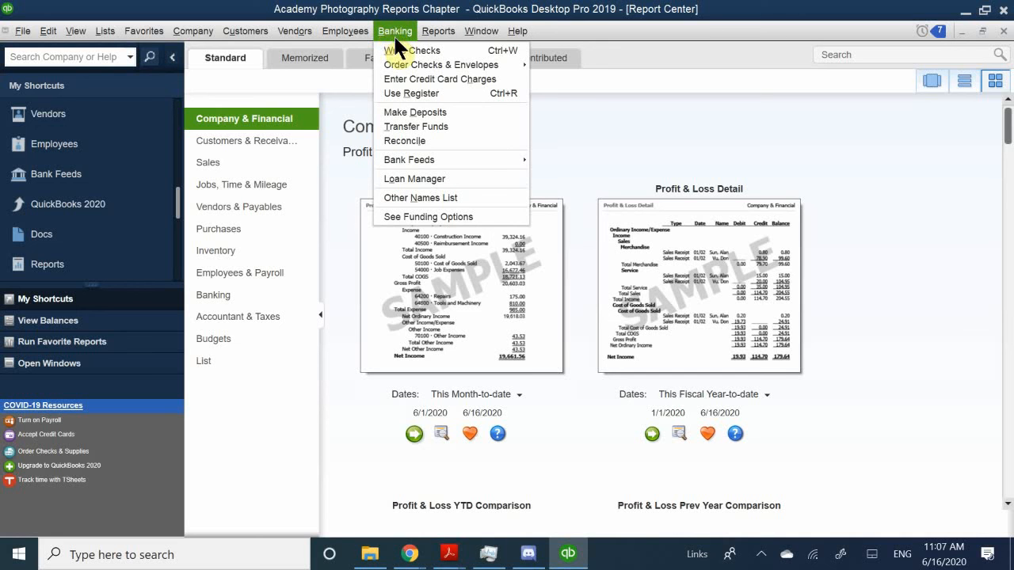
{"action": "mouse_move", "coordinate": [432, 32]}
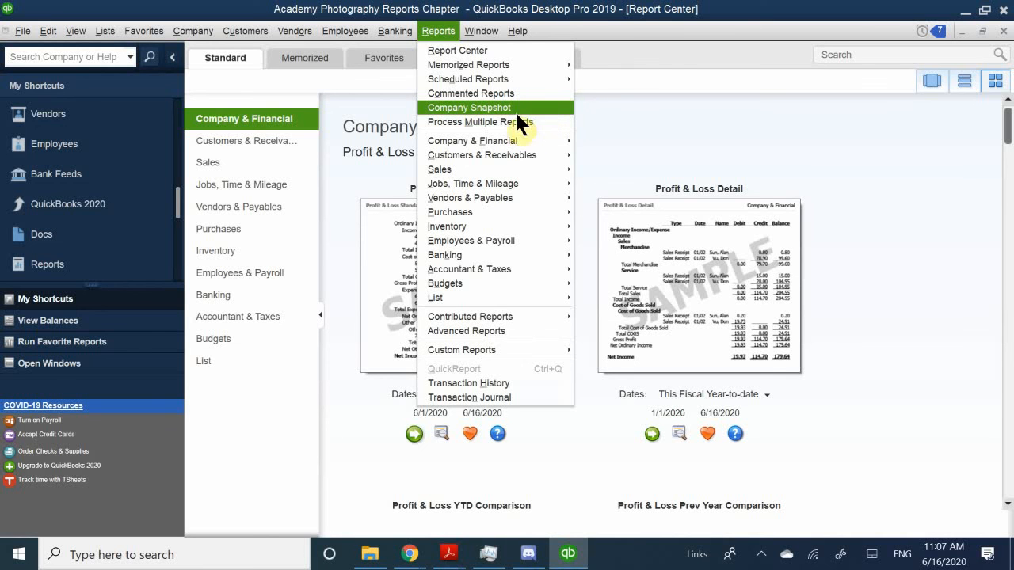
{"action": "mouse_move", "coordinate": [553, 141]}
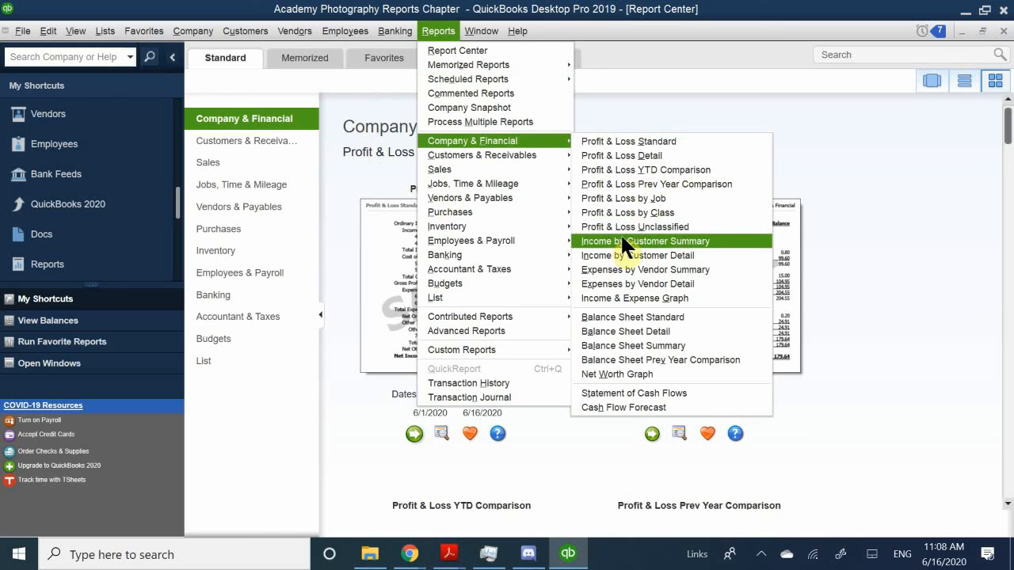
{"action": "left_click", "coordinate": [333, 170]}
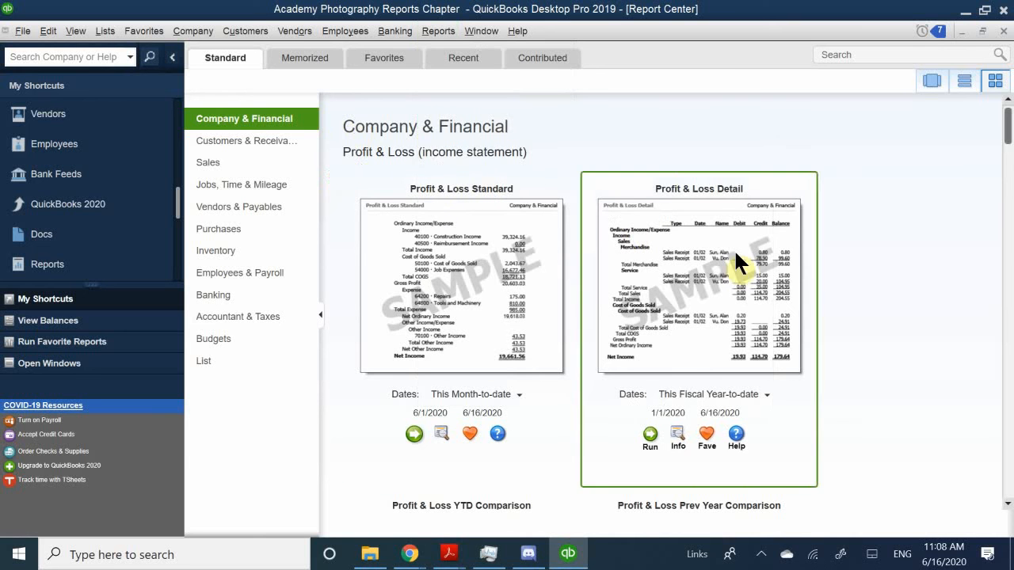
Look through the Profit & Loss report previews in the Report Center, from Standard and Detail down to Unclassified
{"action": "scroll", "coordinate": [693, 291], "scroll_direction": "down", "scroll_amount": 2}
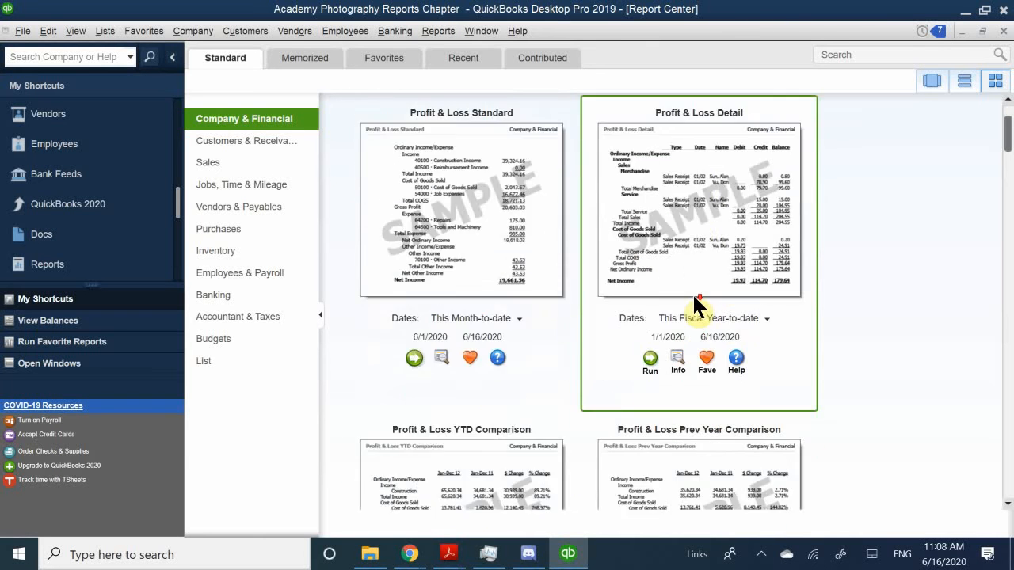
{"action": "scroll", "coordinate": [693, 293], "scroll_direction": "down", "scroll_amount": 20}
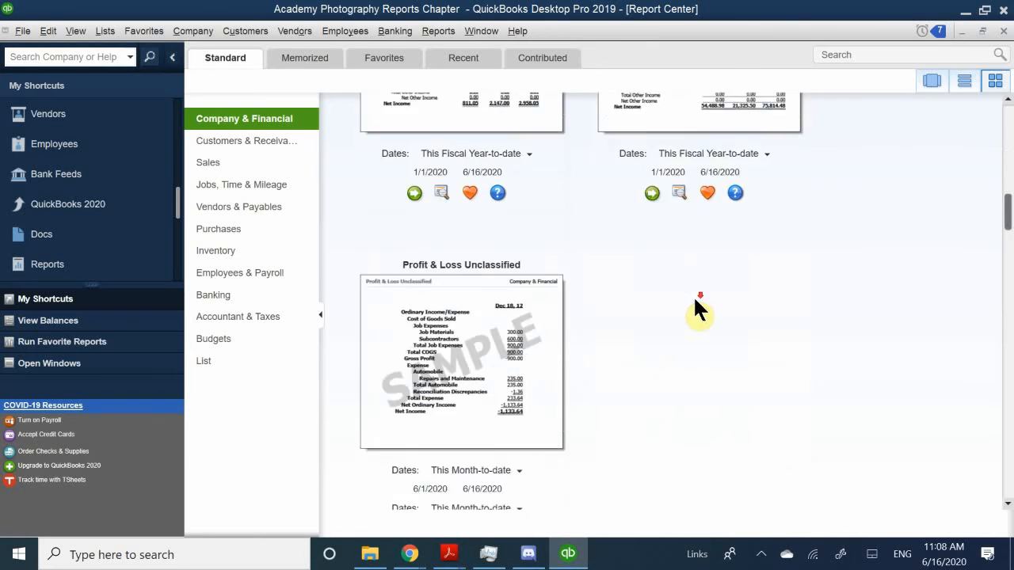
{"action": "scroll", "coordinate": [694, 299], "scroll_direction": "down", "scroll_amount": 6}
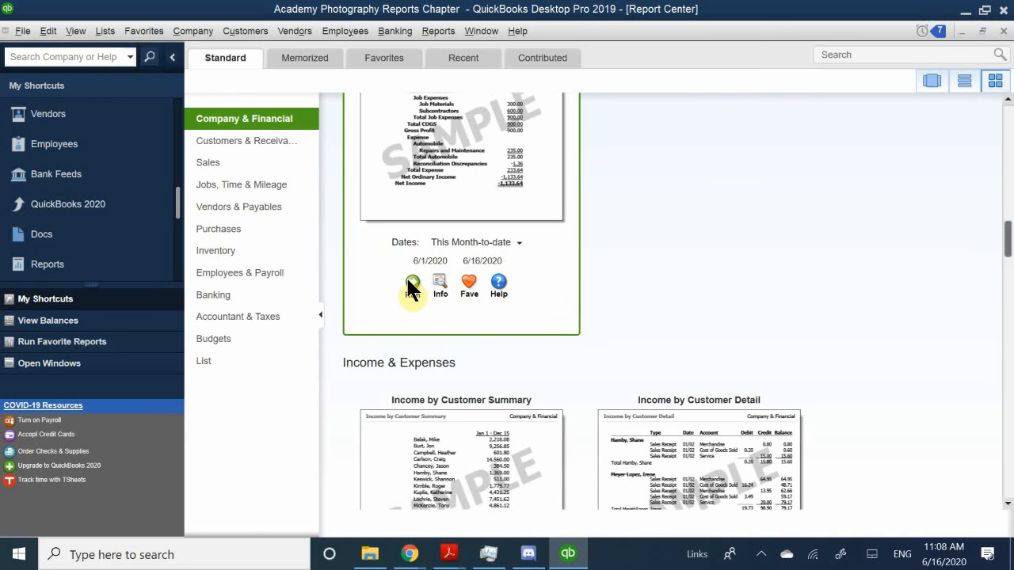
{"action": "scroll", "coordinate": [651, 262], "scroll_direction": "up", "scroll_amount": 9}
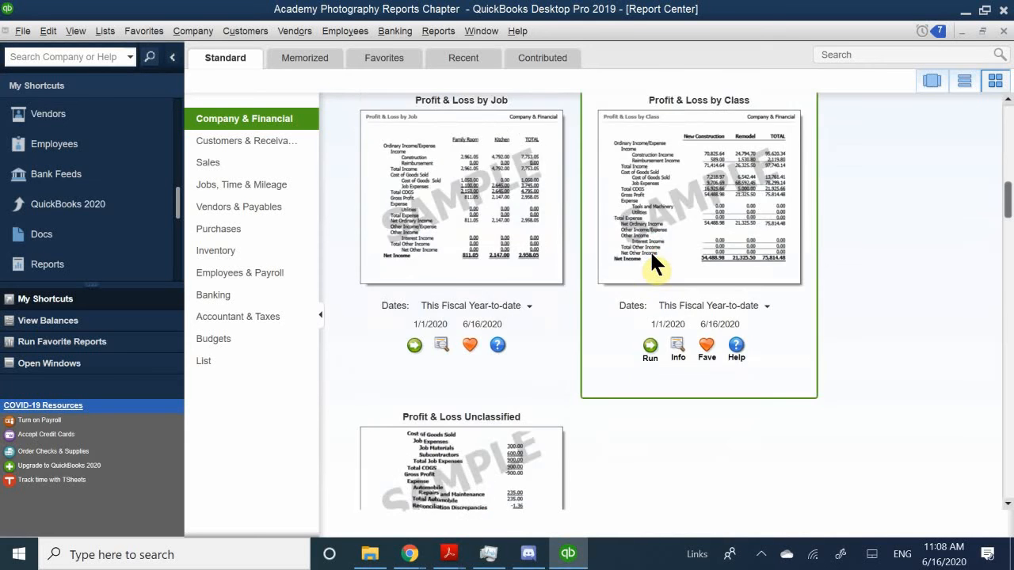
{"action": "scroll", "coordinate": [651, 266], "scroll_direction": "up", "scroll_amount": 18}
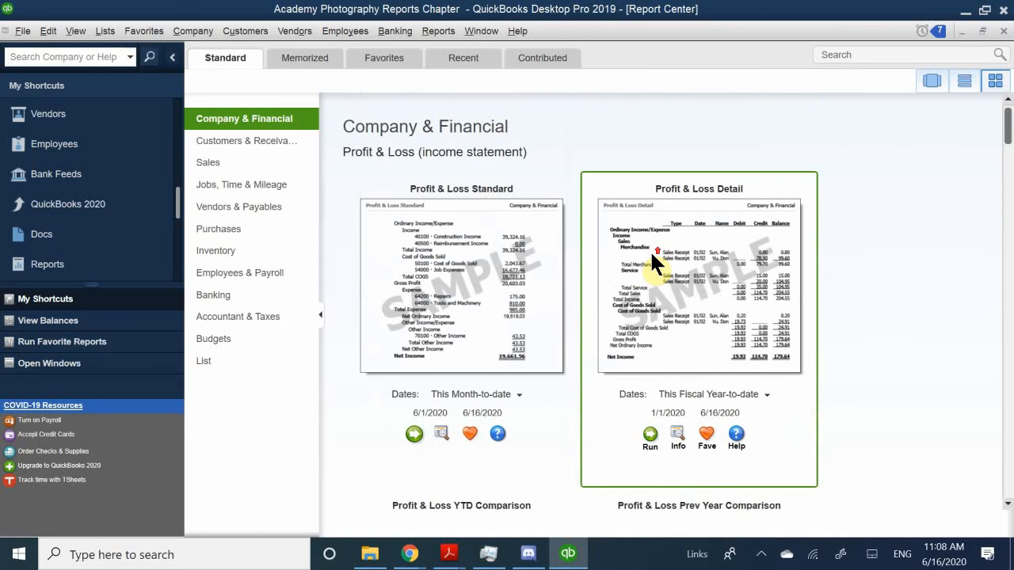
{"action": "scroll", "coordinate": [651, 255], "scroll_direction": "down", "scroll_amount": 9}
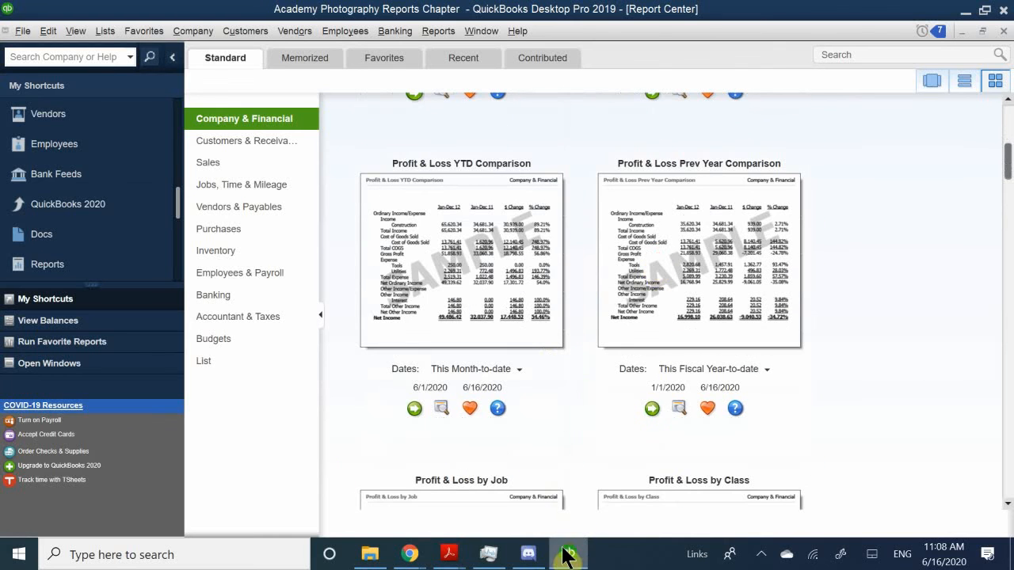
Recheck the Profit & Loss practice steps in the QB CH 6 PDF, and return to the QuickBooks Report Center
{"action": "mouse_move", "coordinate": [565, 557]}
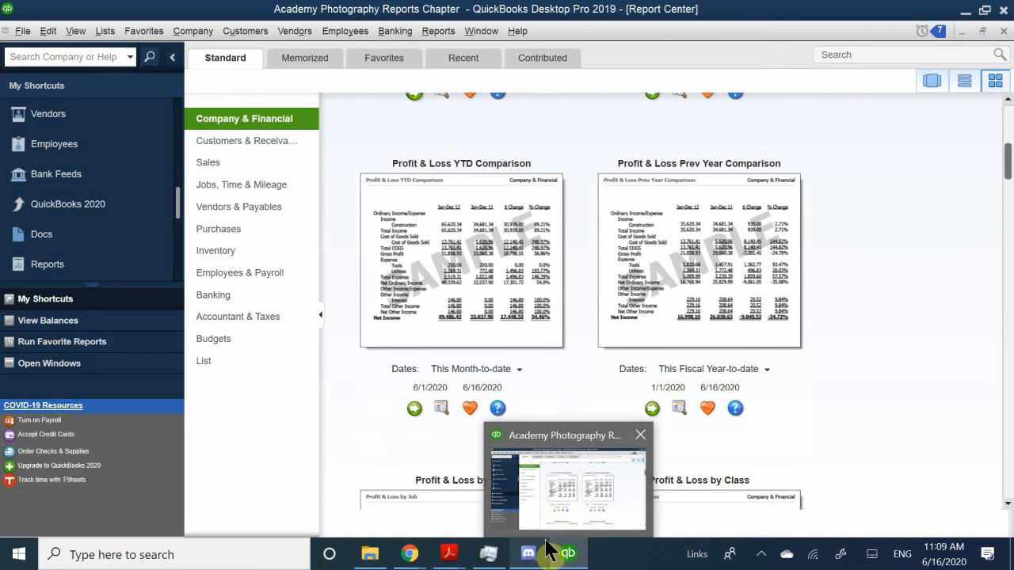
{"action": "mouse_move", "coordinate": [533, 551]}
{"action": "mouse_move", "coordinate": [449, 554]}
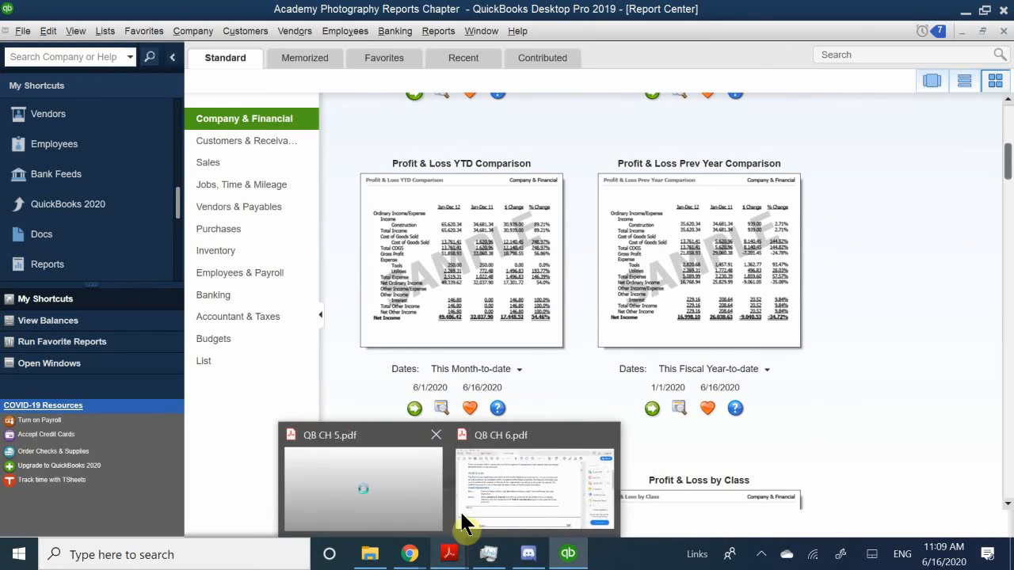
{"action": "mouse_move", "coordinate": [481, 487]}
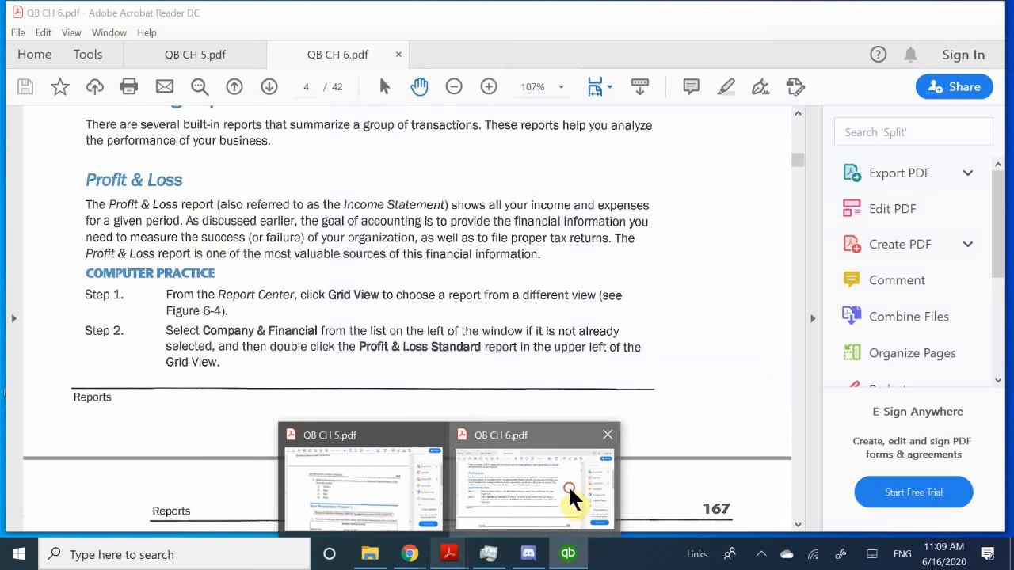
{"action": "left_click", "coordinate": [570, 490]}
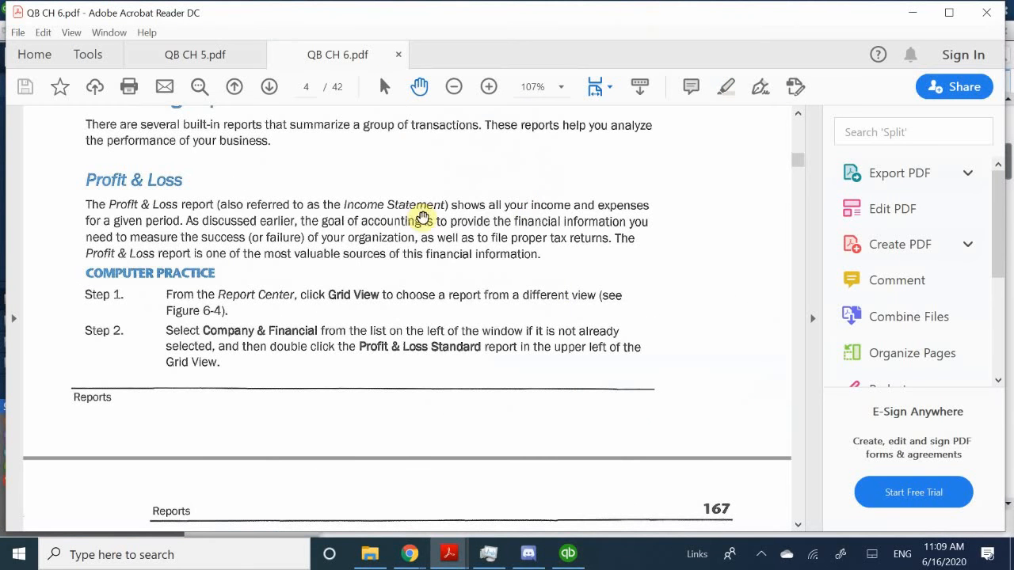
{"action": "scroll", "coordinate": [421, 222], "scroll_direction": "up", "scroll_amount": 1}
{"action": "left_click", "coordinate": [560, 558]}
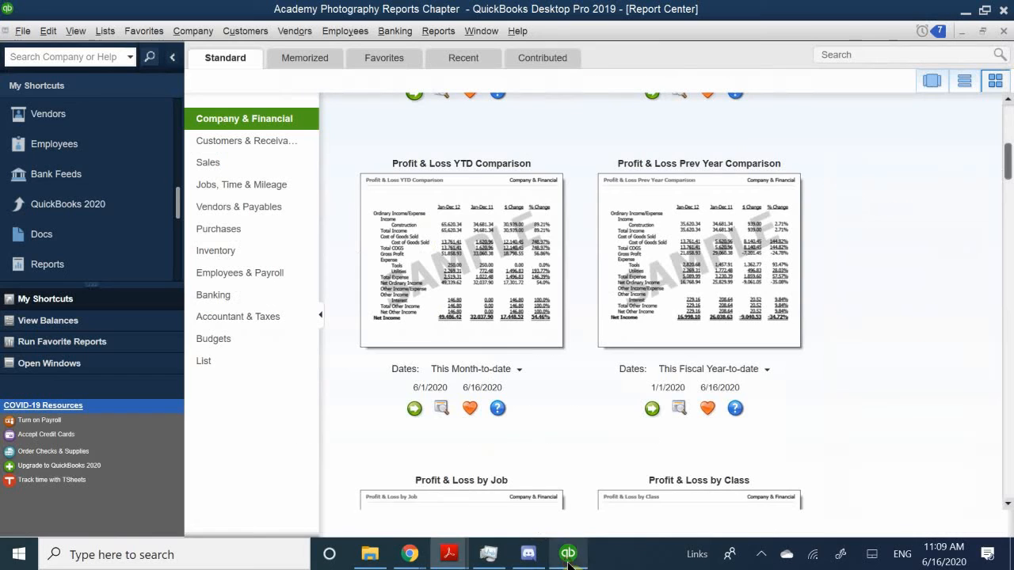
Switch to the QB CH 6 PDF and read the Profit & Loss practice steps through Step 4
{"action": "scroll", "coordinate": [431, 291], "scroll_direction": "up", "scroll_amount": 4}
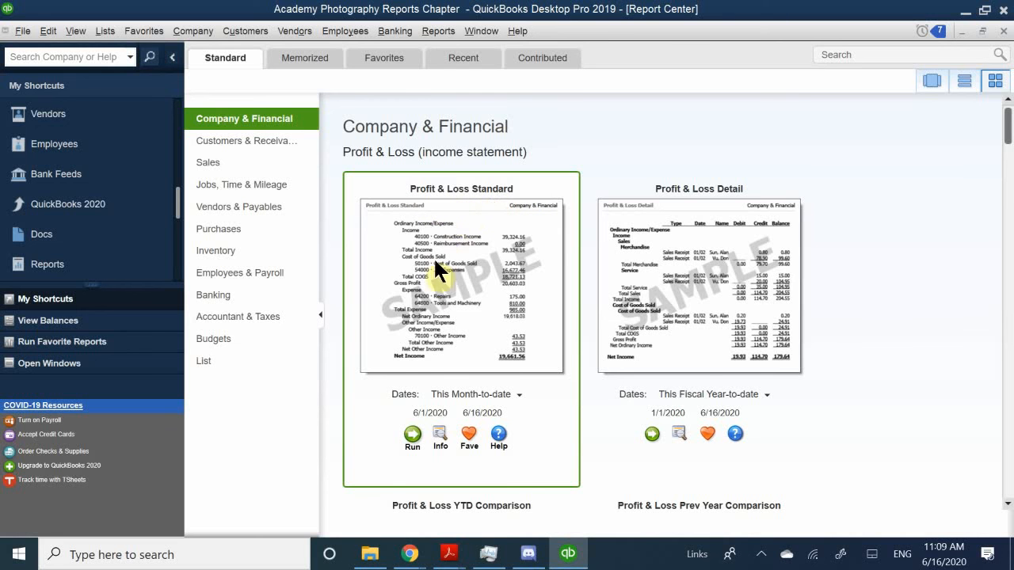
{"action": "scroll", "coordinate": [418, 317], "scroll_direction": "down", "scroll_amount": 4}
{"action": "scroll", "coordinate": [419, 314], "scroll_direction": "up", "scroll_amount": 1}
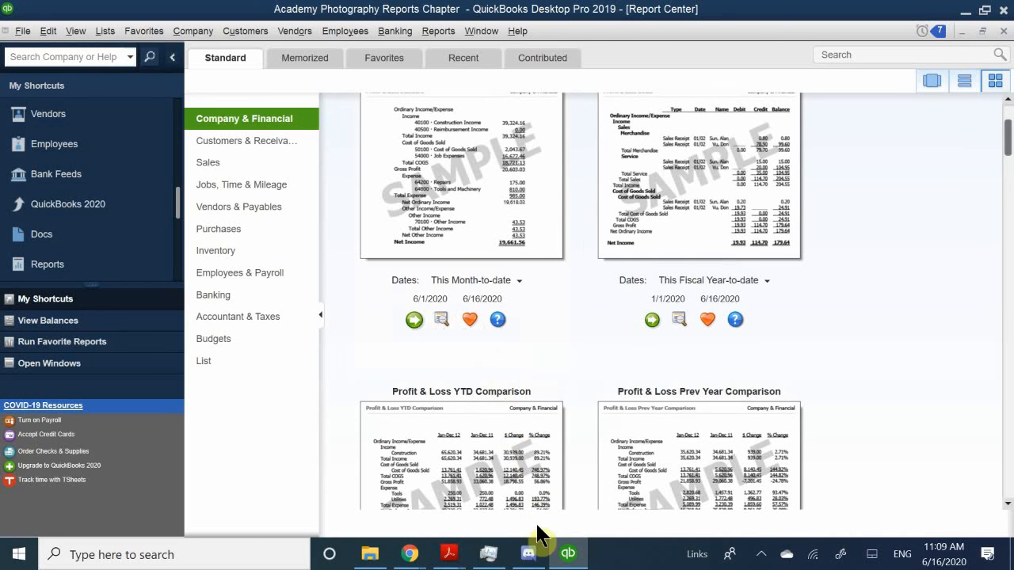
{"action": "mouse_move", "coordinate": [565, 554]}
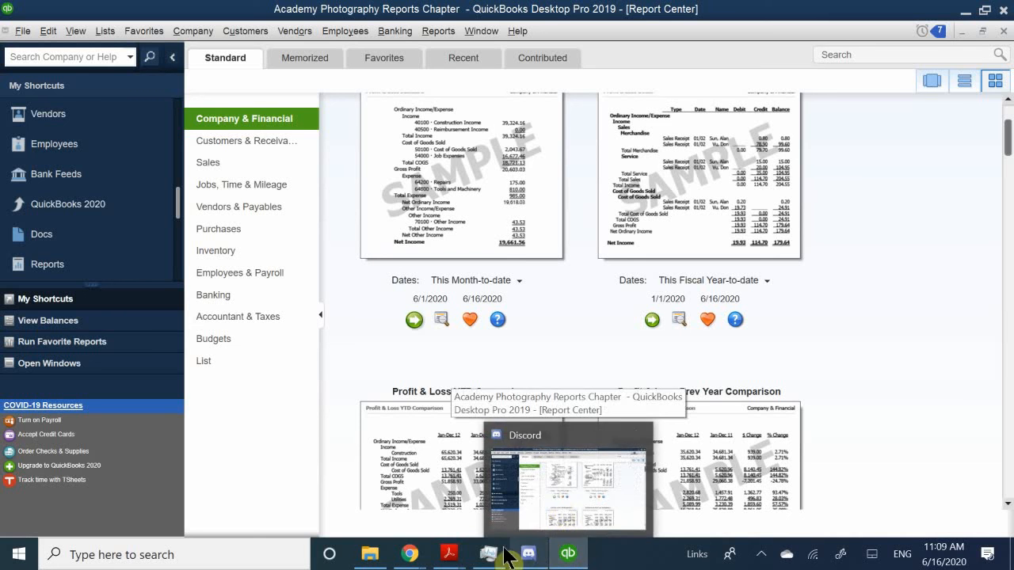
{"action": "mouse_move", "coordinate": [529, 493]}
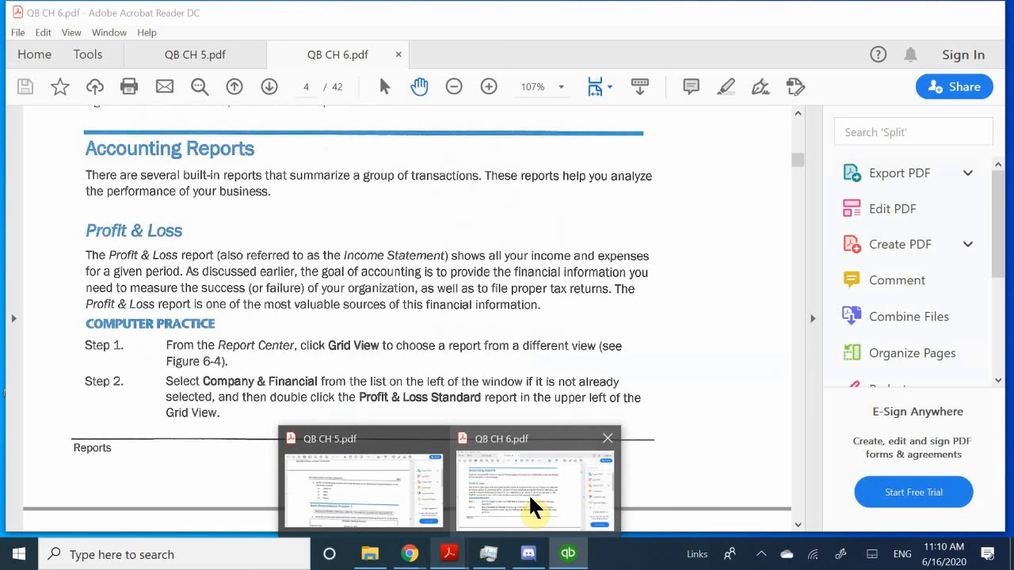
{"action": "left_click", "coordinate": [528, 503]}
{"action": "scroll", "coordinate": [568, 326], "scroll_direction": "down", "scroll_amount": 1}
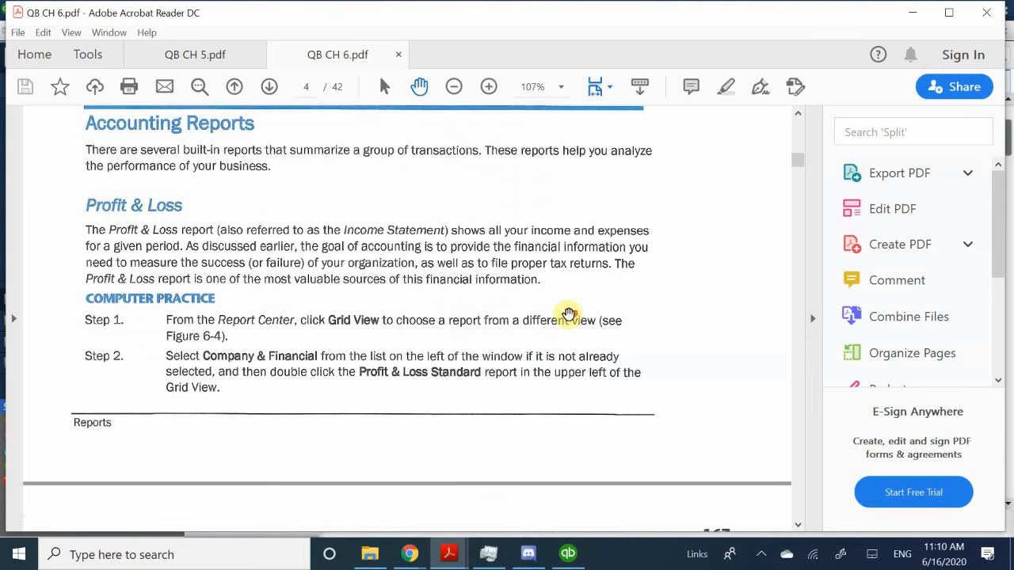
{"action": "scroll", "coordinate": [574, 317], "scroll_direction": "down", "scroll_amount": 3}
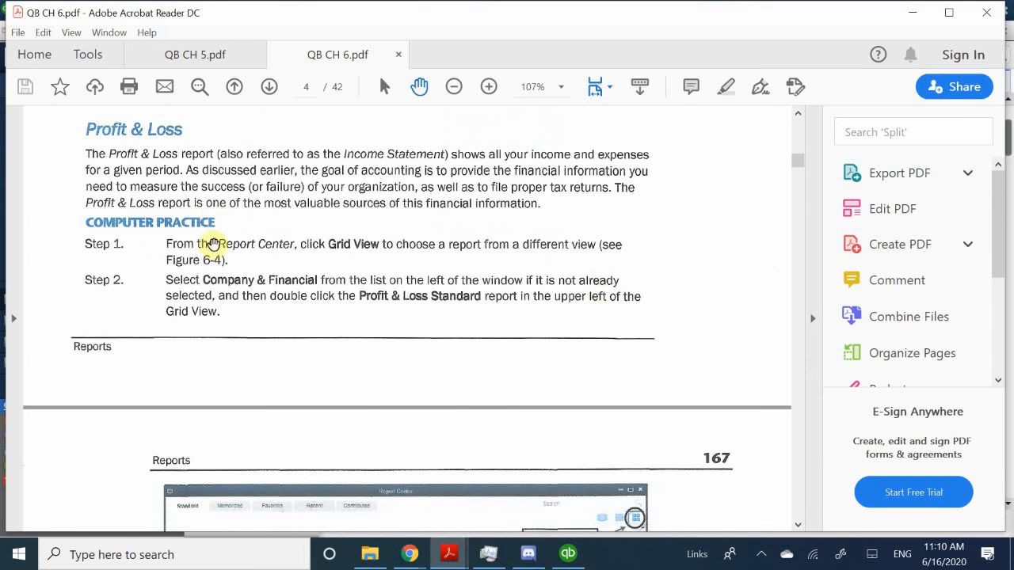
{"action": "scroll", "coordinate": [230, 321], "scroll_direction": "down", "scroll_amount": 10}
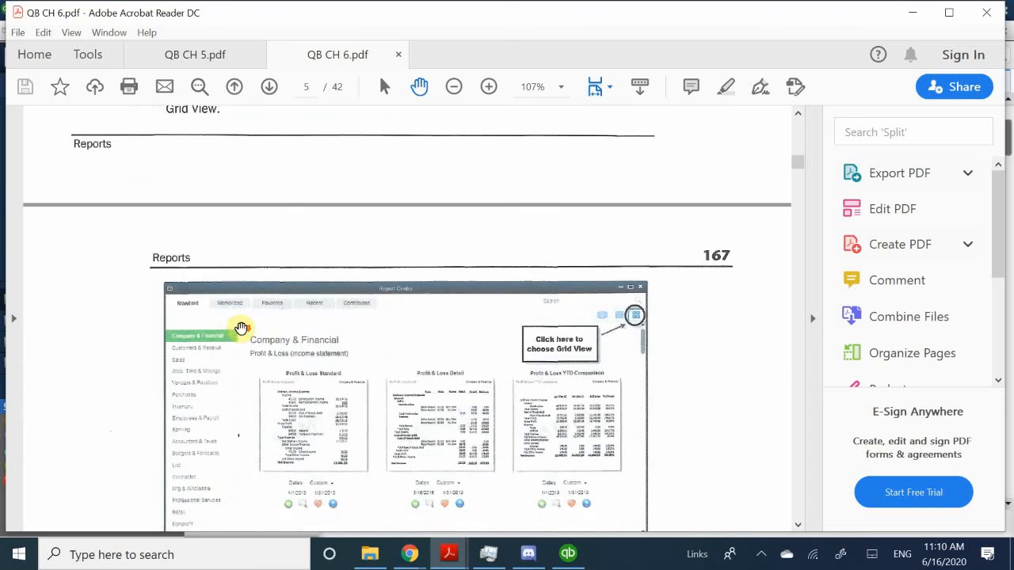
{"action": "scroll", "coordinate": [245, 328], "scroll_direction": "down", "scroll_amount": 6}
{"action": "scroll", "coordinate": [246, 328], "scroll_direction": "down", "scroll_amount": 2}
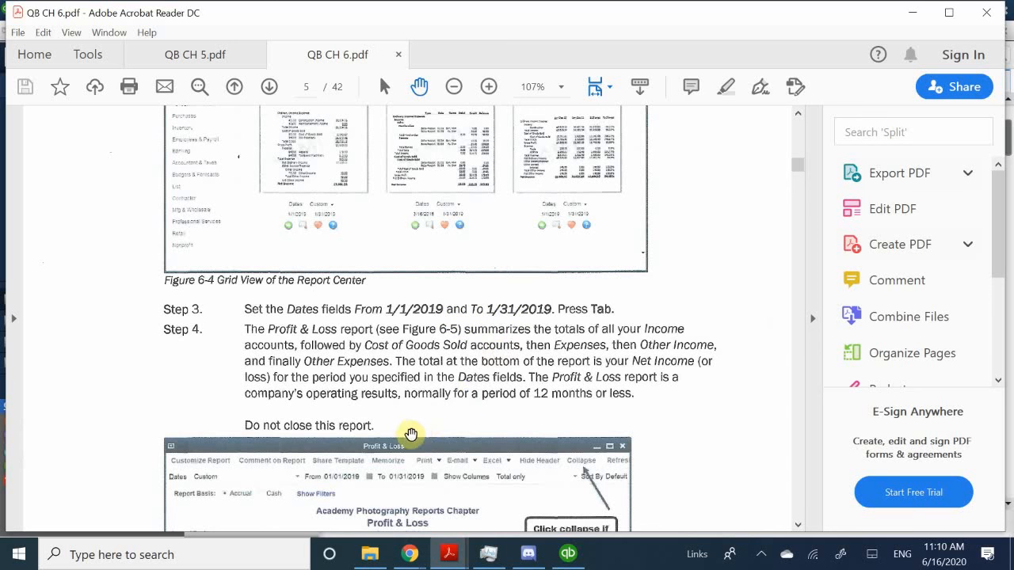
Switch back to QuickBooks and check the preset date ranges for the Profit & Loss Standard report, keeping the current one
{"action": "left_click", "coordinate": [567, 554]}
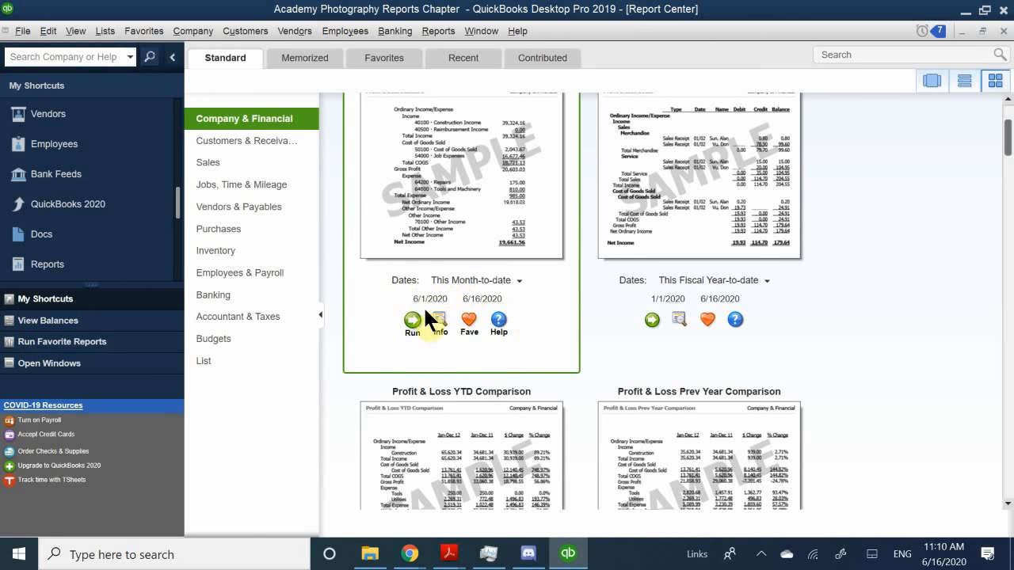
{"action": "left_click", "coordinate": [463, 282]}
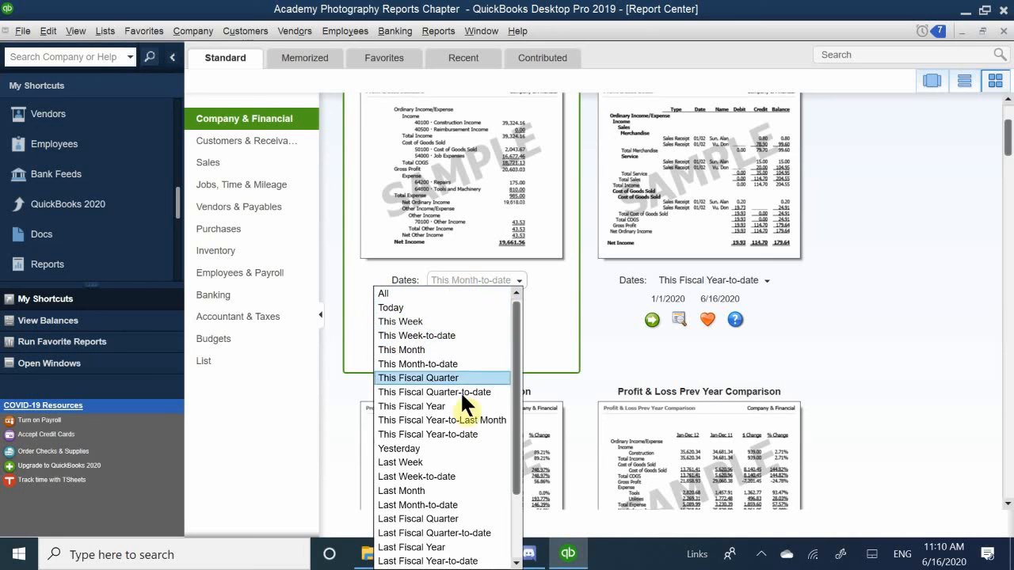
{"action": "left_click", "coordinate": [355, 291]}
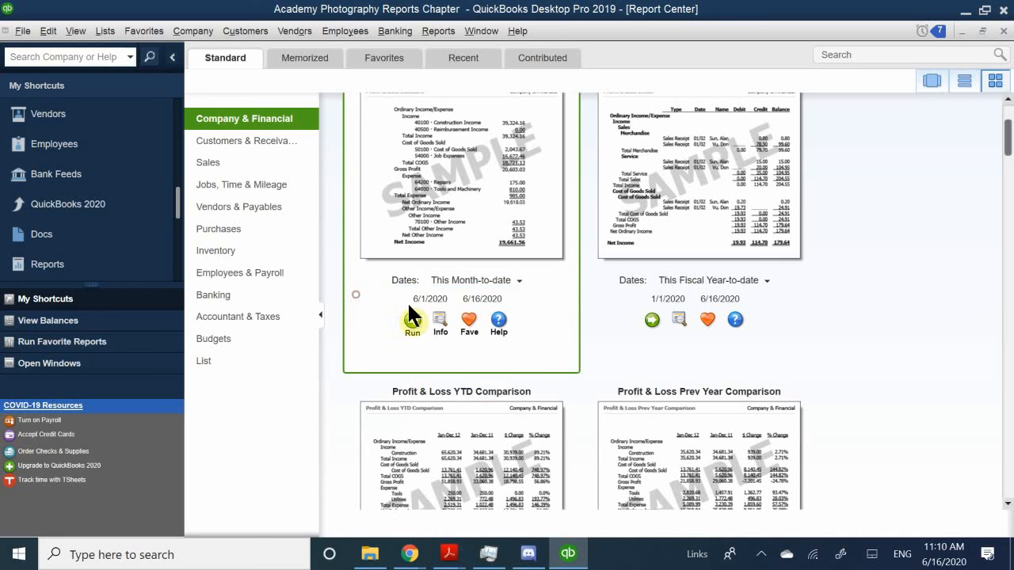
{"action": "left_click", "coordinate": [422, 301]}
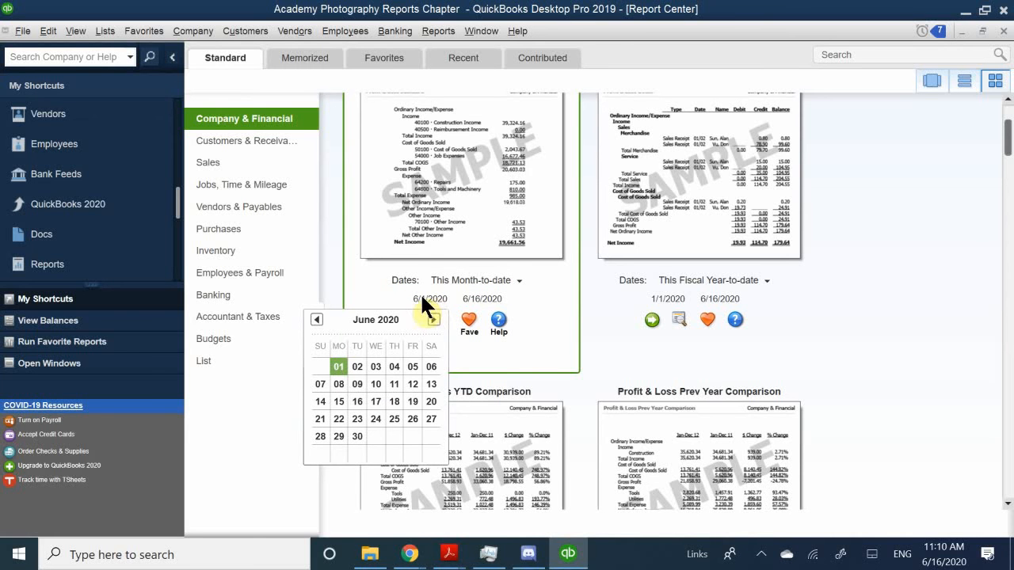
{"action": "left_click", "coordinate": [317, 319]}
{"action": "left_click", "coordinate": [317, 319]}
{"action": "left_click", "coordinate": [317, 319]}
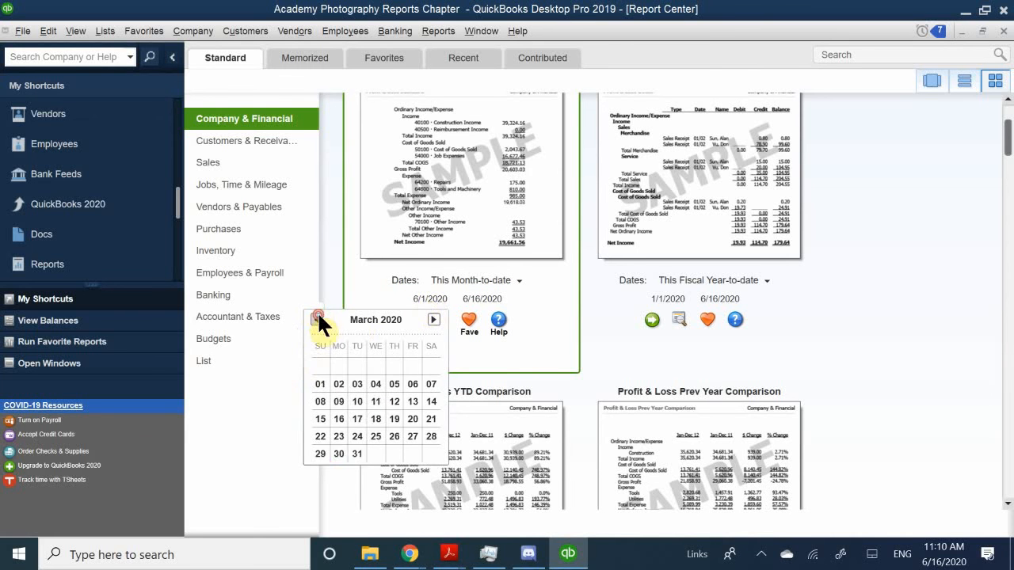
{"action": "left_click", "coordinate": [317, 319]}
{"action": "left_click", "coordinate": [317, 320]}
{"action": "left_click", "coordinate": [317, 319]}
{"action": "left_click", "coordinate": [319, 310]}
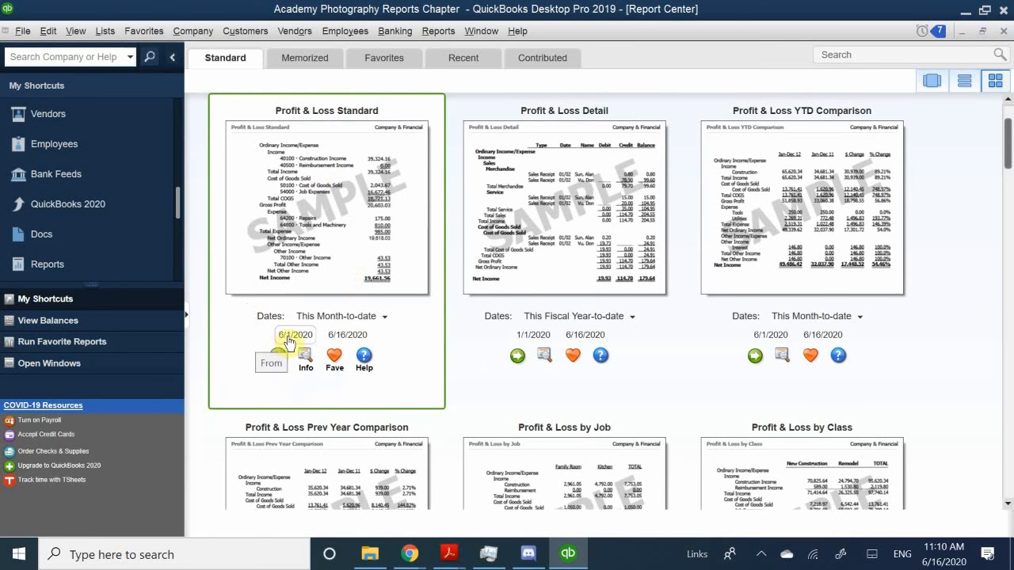
Set the From date of the Profit & Loss Standard report to 1/1/2019
{"action": "scroll", "coordinate": [283, 341], "scroll_direction": "up", "scroll_amount": 1}
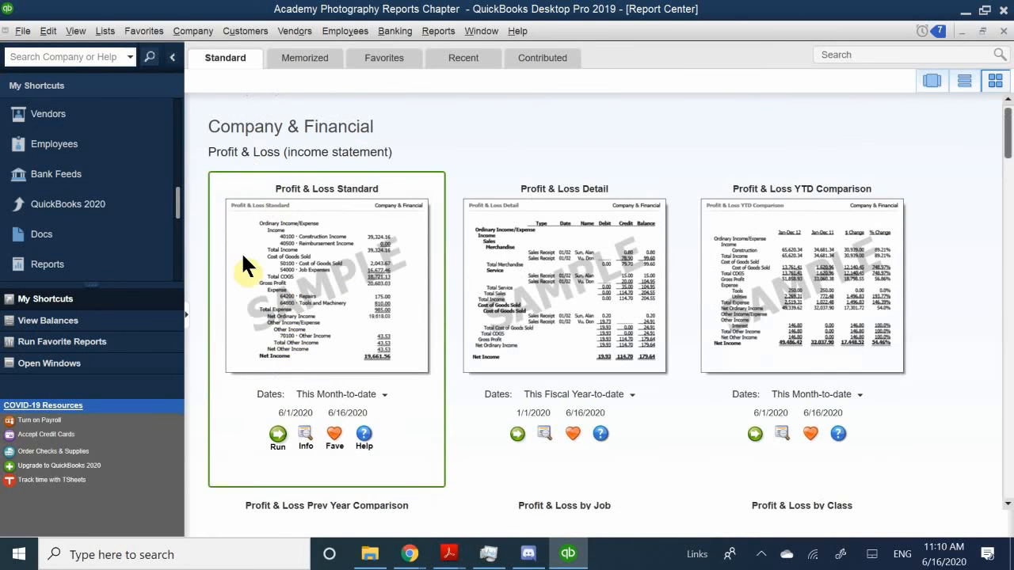
{"action": "scroll", "coordinate": [293, 388], "scroll_direction": "down", "scroll_amount": 1}
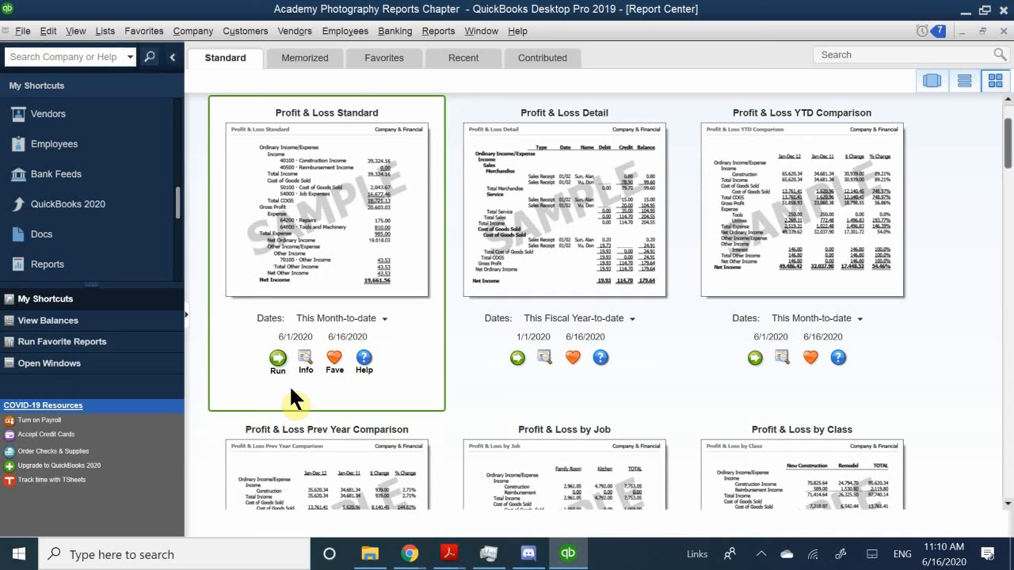
{"action": "left_click", "coordinate": [293, 332]}
{"action": "left_click", "coordinate": [177, 360]}
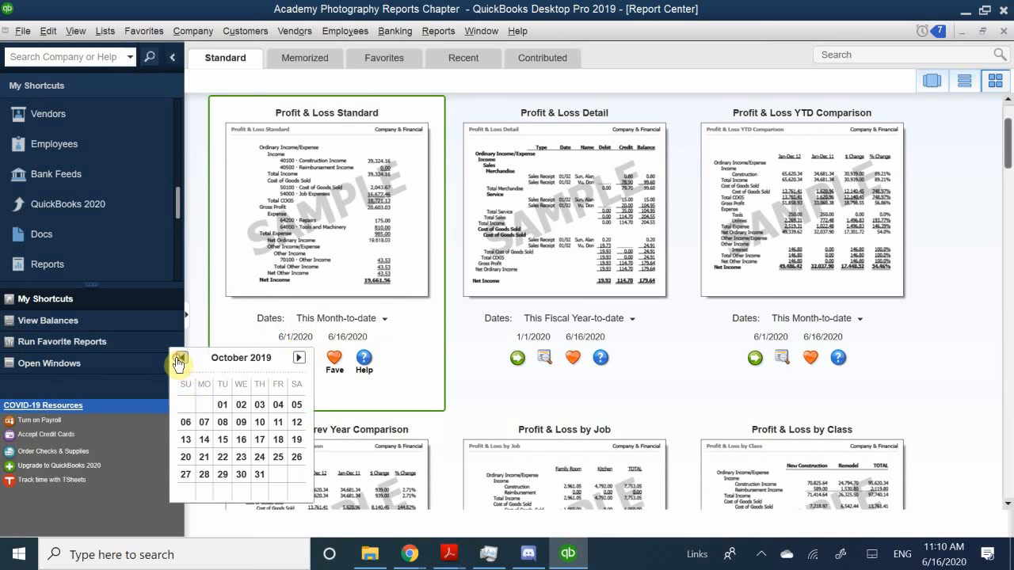
{"action": "left_click", "coordinate": [182, 361]}
{"action": "left_click", "coordinate": [182, 359]}
{"action": "left_click", "coordinate": [181, 359]}
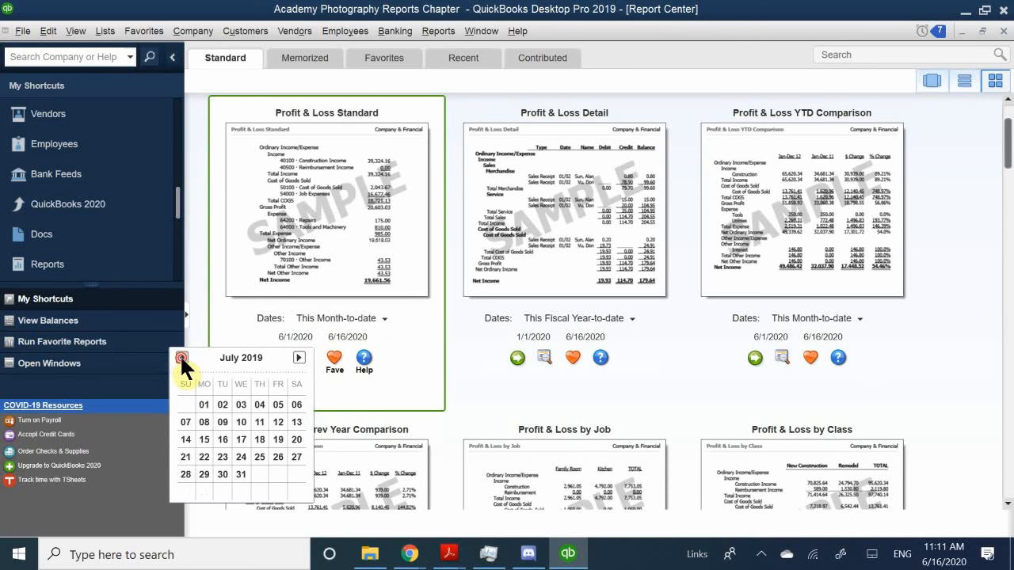
{"action": "left_click", "coordinate": [181, 359]}
{"action": "left_click", "coordinate": [182, 359]}
{"action": "left_click", "coordinate": [182, 358]}
{"action": "left_click", "coordinate": [181, 359]}
{"action": "left_click", "coordinate": [181, 360]}
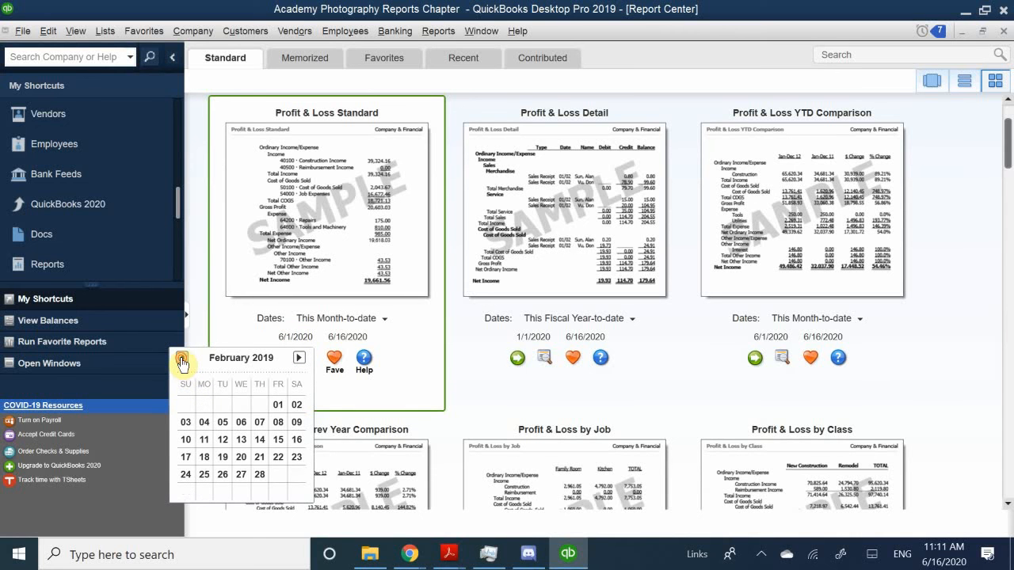
{"action": "left_click", "coordinate": [182, 359]}
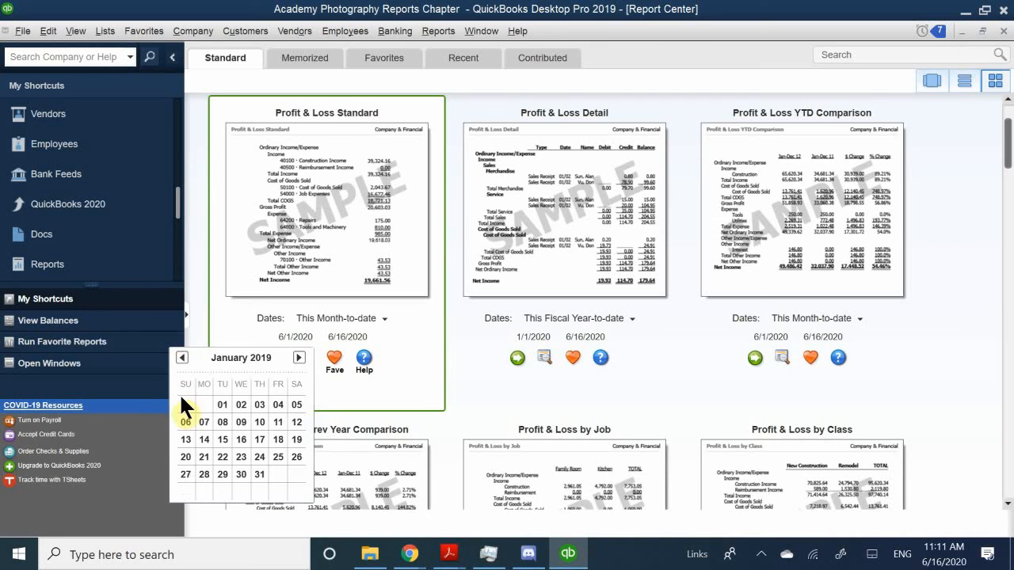
{"action": "left_click", "coordinate": [220, 404]}
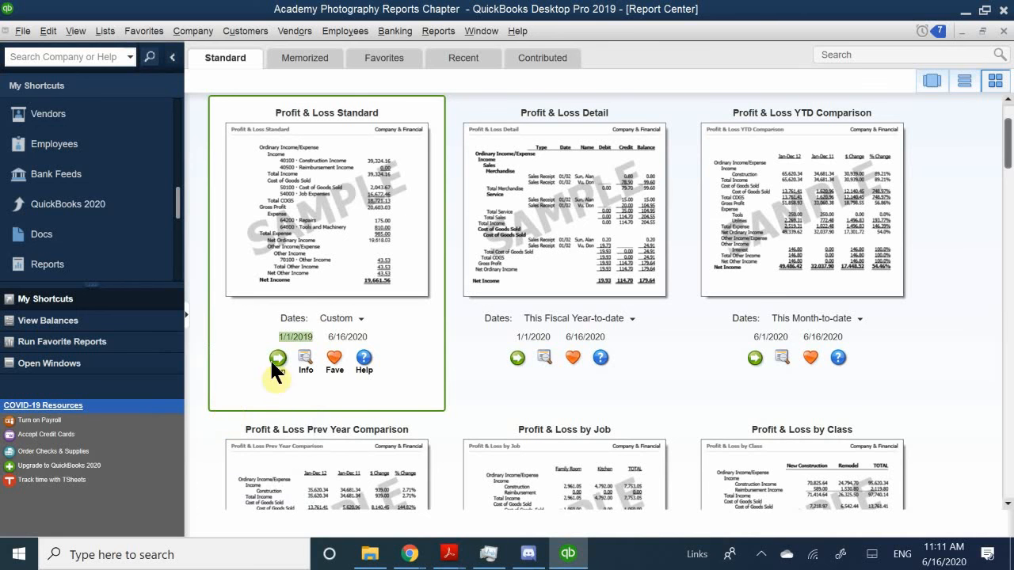
Set the To date of the Profit & Loss Standard report to 1/31/2019 and run the report
{"action": "left_click", "coordinate": [353, 339]}
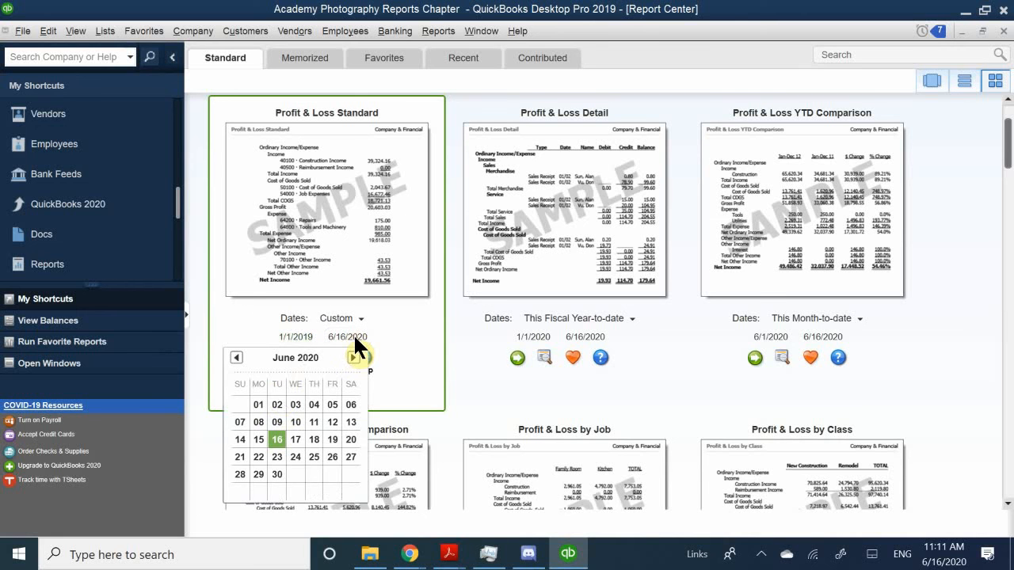
{"action": "left_click", "coordinate": [236, 358]}
{"action": "left_click", "coordinate": [235, 358]}
{"action": "left_click", "coordinate": [236, 358]}
{"action": "left_click", "coordinate": [235, 358]}
{"action": "left_click", "coordinate": [235, 358]}
{"action": "left_click", "coordinate": [235, 358]}
{"action": "left_click", "coordinate": [235, 358]}
{"action": "left_click", "coordinate": [235, 358]}
{"action": "left_click", "coordinate": [236, 358]}
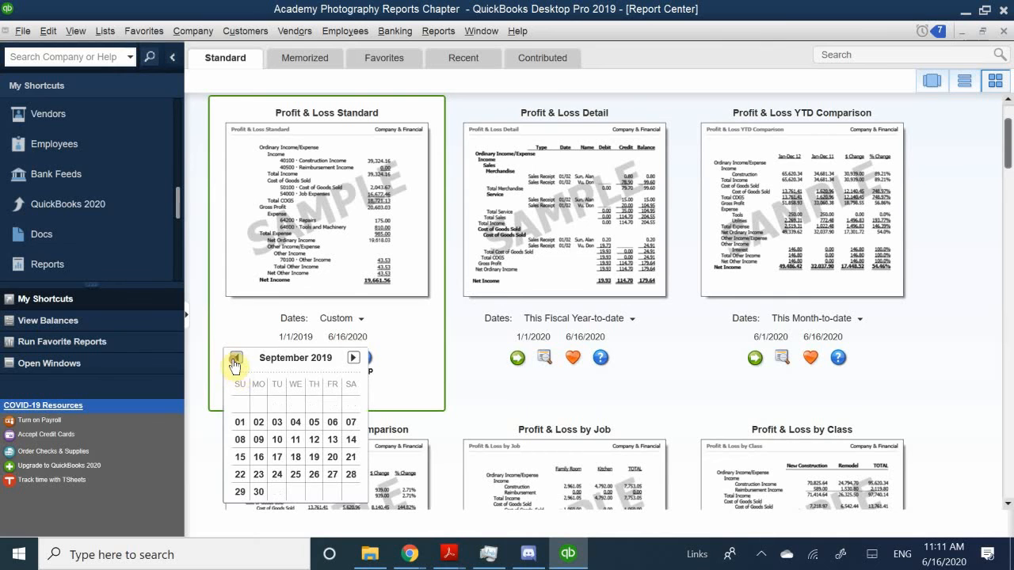
{"action": "left_click", "coordinate": [236, 358]}
{"action": "left_click", "coordinate": [235, 358]}
{"action": "left_click", "coordinate": [236, 358]}
{"action": "left_click", "coordinate": [236, 358]}
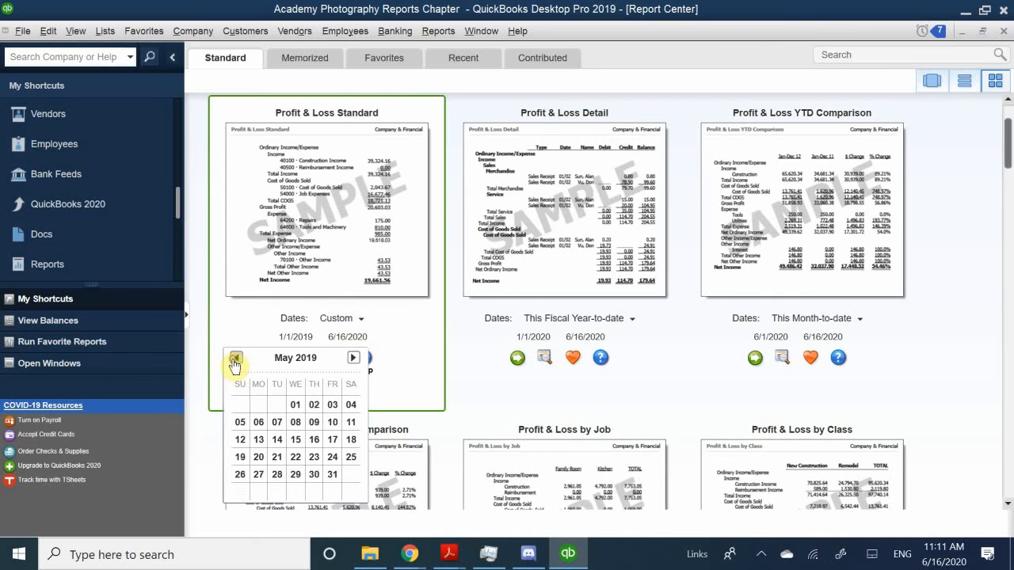
{"action": "left_click", "coordinate": [235, 358]}
{"action": "left_click", "coordinate": [235, 358]}
{"action": "left_click", "coordinate": [235, 358]}
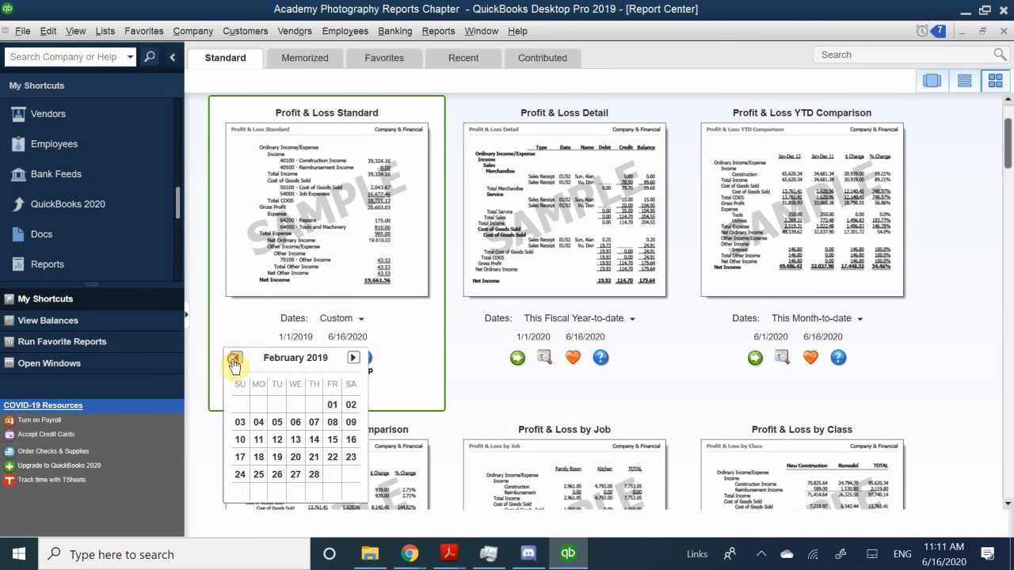
{"action": "left_click", "coordinate": [235, 358]}
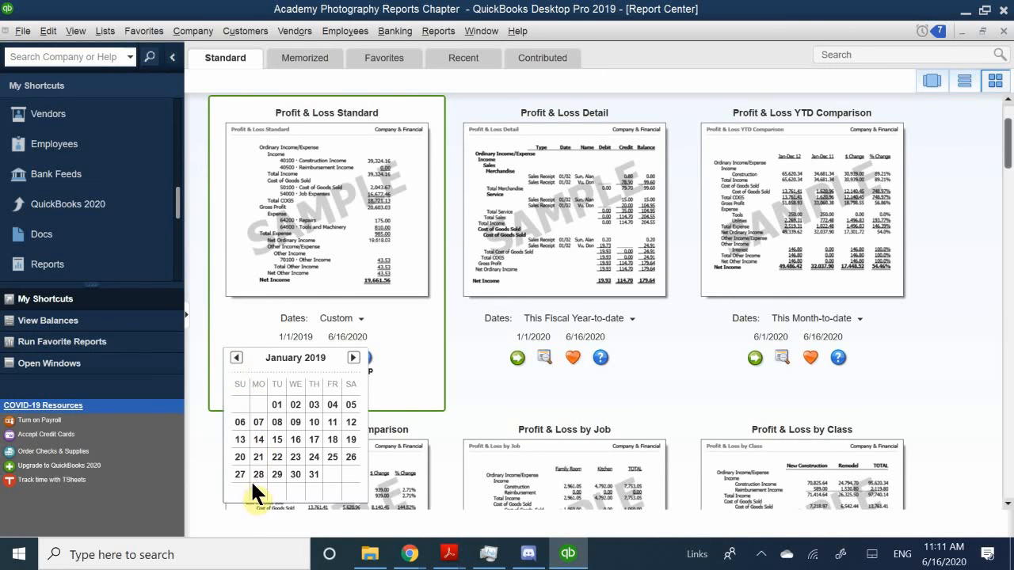
{"action": "left_click", "coordinate": [310, 474]}
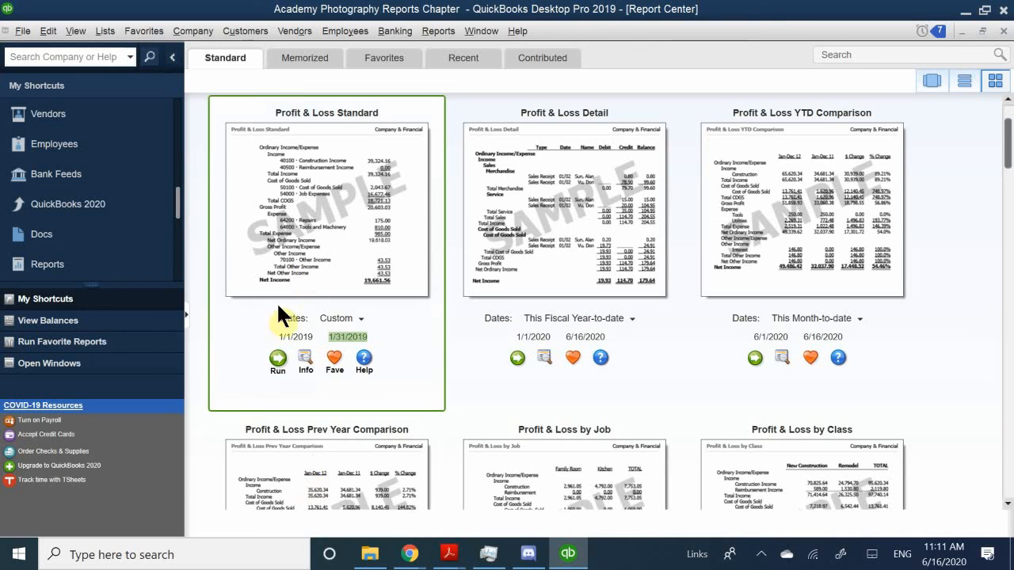
{"action": "left_click", "coordinate": [273, 358]}
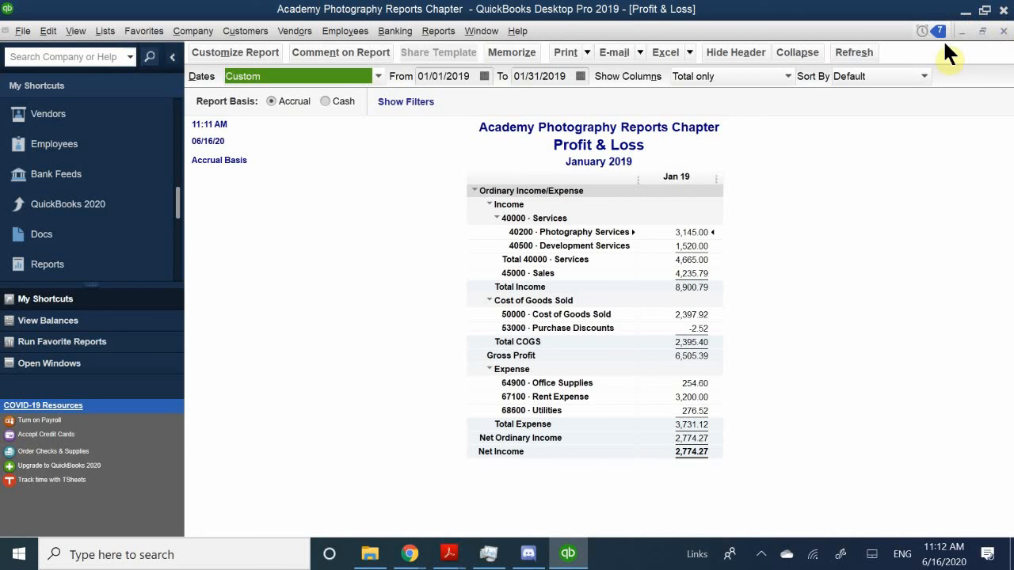
Close the Profit & Loss report and look through the Company & Financial report previews down to Income & Expenses
{"action": "left_click", "coordinate": [1003, 31]}
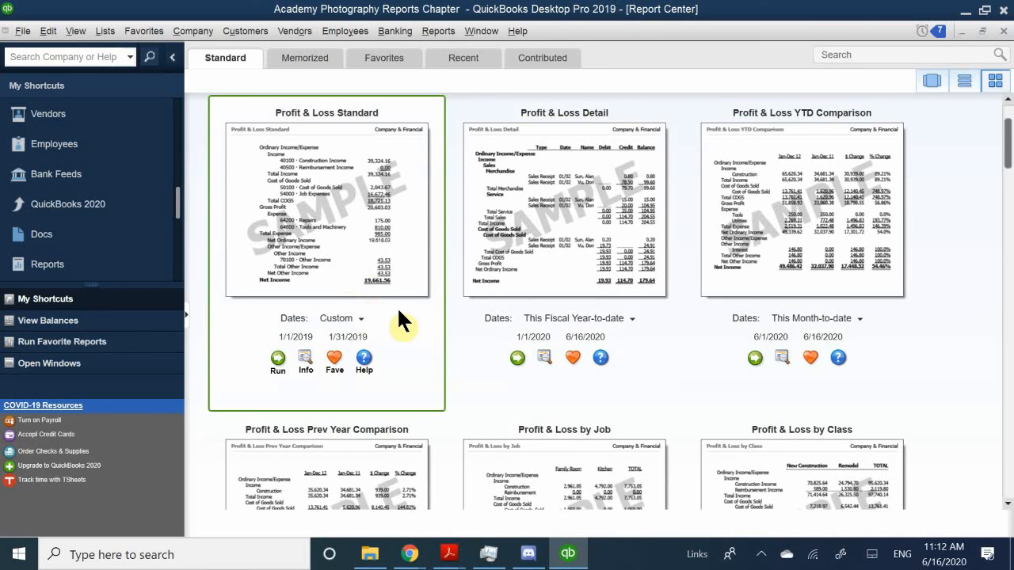
{"action": "scroll", "coordinate": [428, 298], "scroll_direction": "down", "scroll_amount": 3}
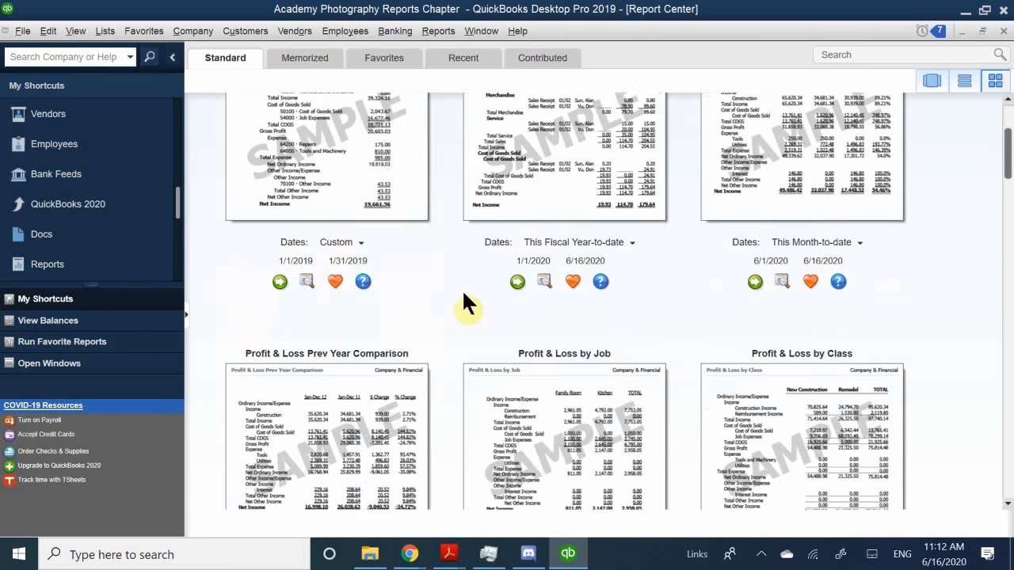
{"action": "scroll", "coordinate": [478, 298], "scroll_direction": "up", "scroll_amount": 1}
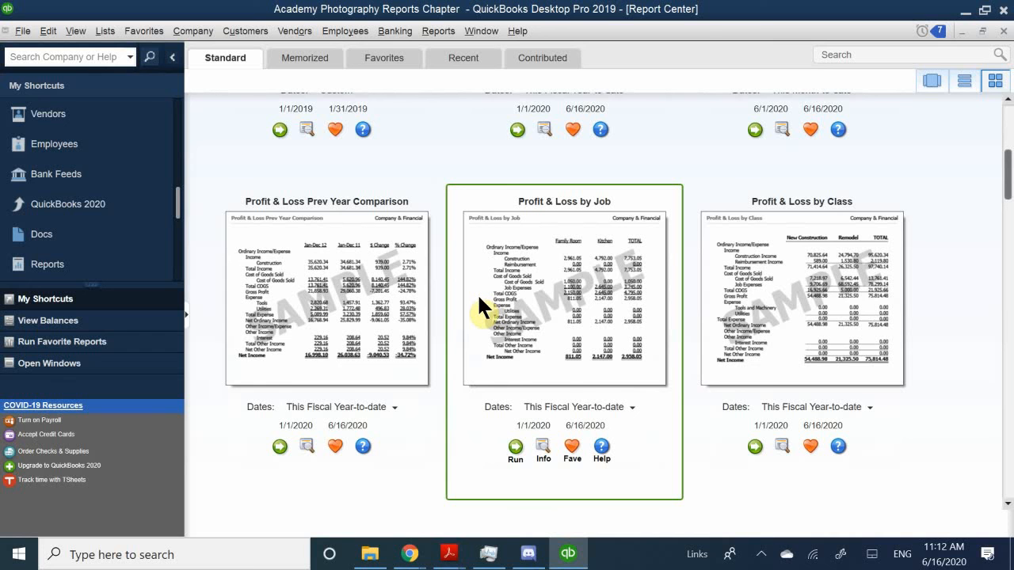
{"action": "scroll", "coordinate": [479, 307], "scroll_direction": "down", "scroll_amount": 1}
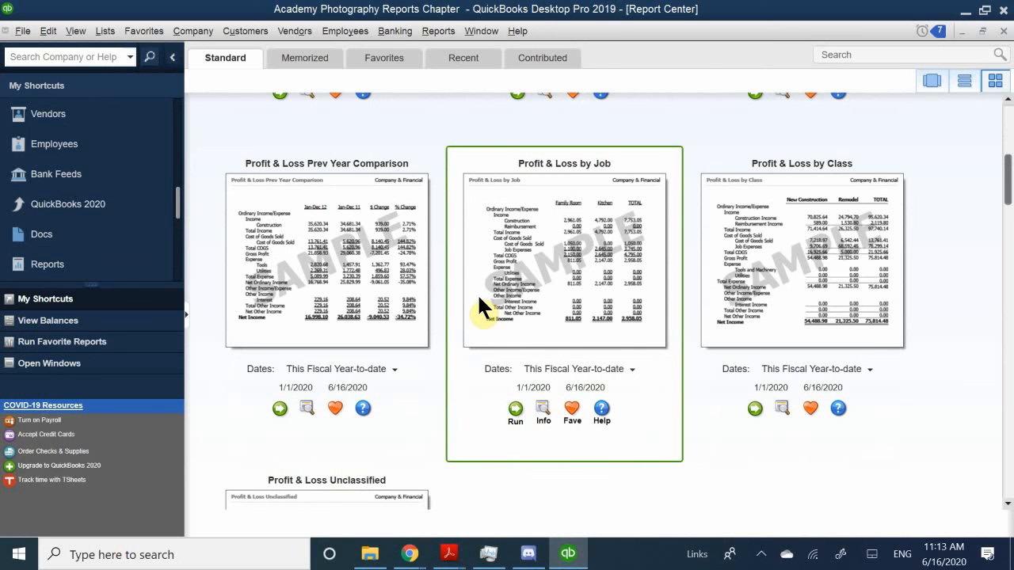
{"action": "scroll", "coordinate": [485, 293], "scroll_direction": "down", "scroll_amount": 3}
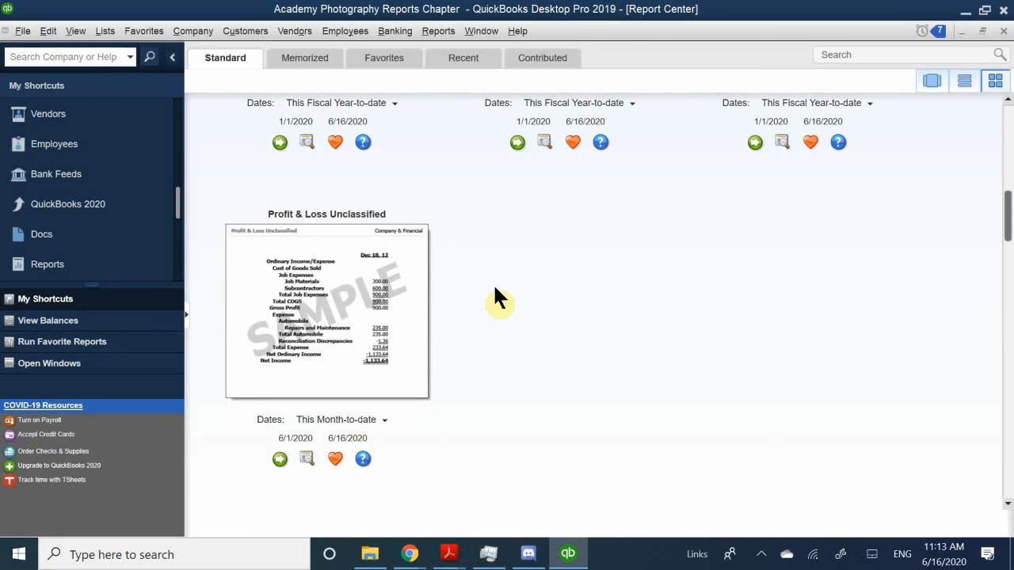
{"action": "scroll", "coordinate": [494, 297], "scroll_direction": "down", "scroll_amount": 4}
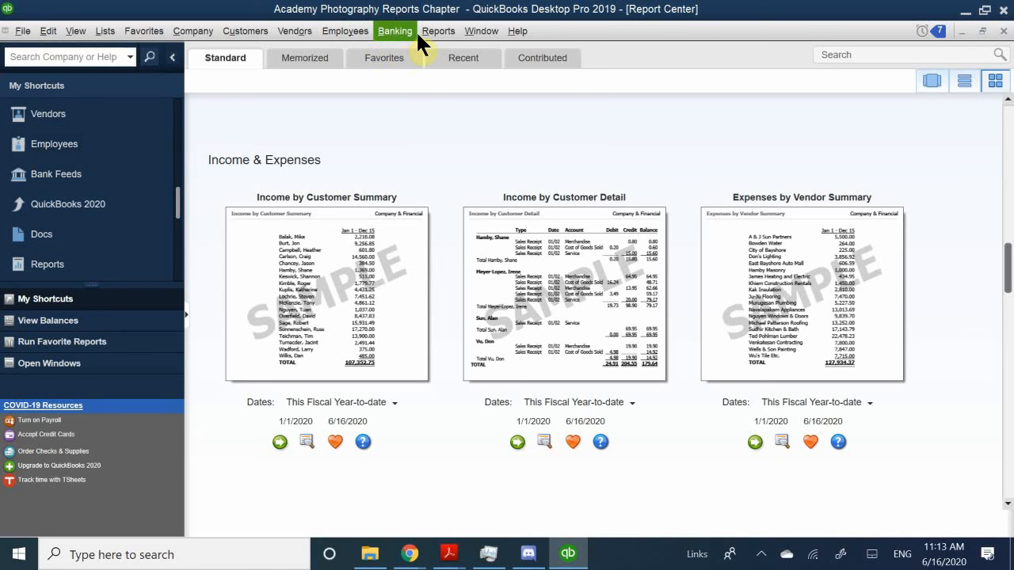
Open the Profit & Loss by Class report and set its From date to 1/1/2019
{"action": "left_click", "coordinate": [437, 30]}
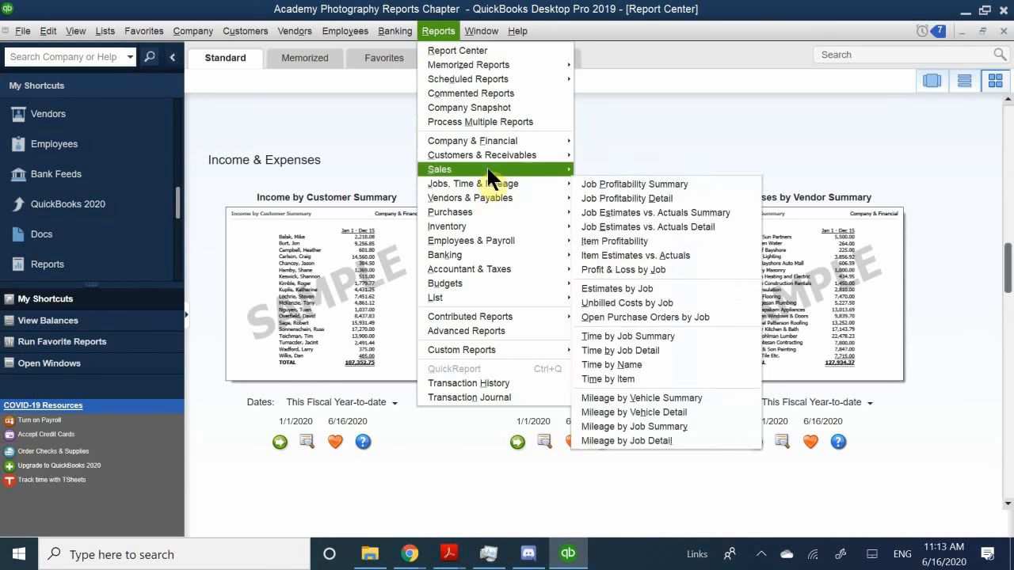
{"action": "mouse_move", "coordinate": [509, 142]}
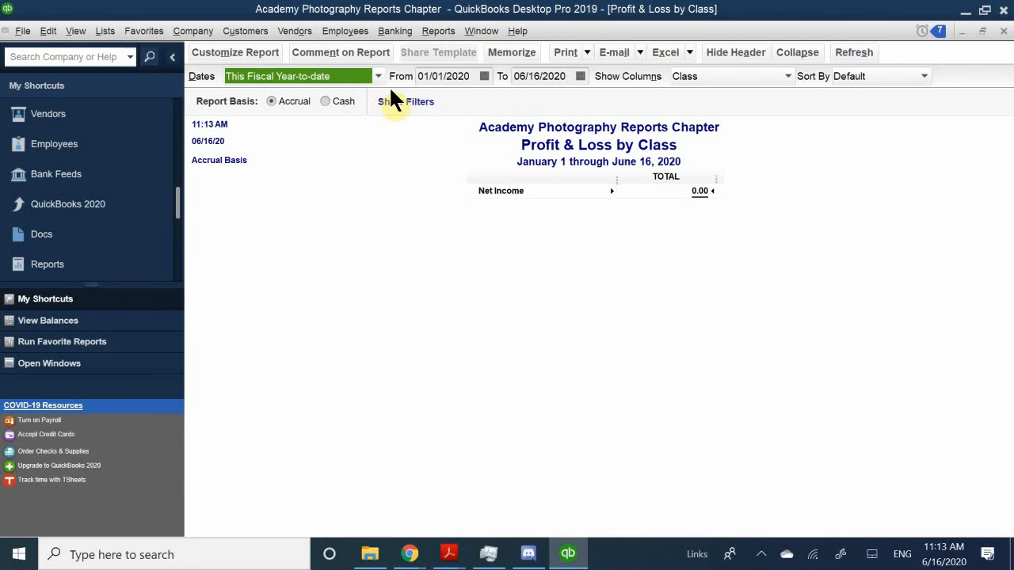
{"action": "left_click", "coordinate": [484, 76]}
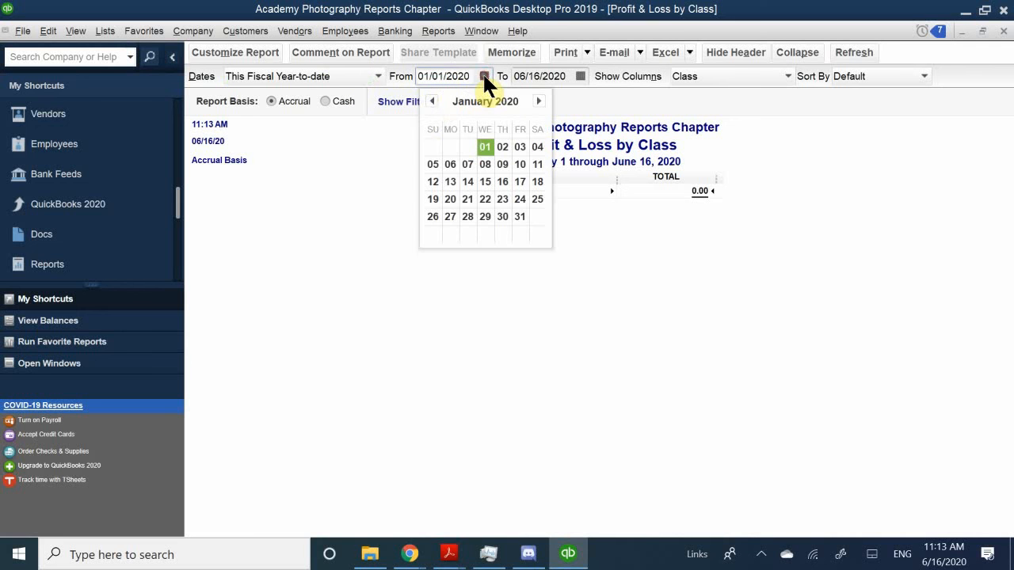
{"action": "left_click", "coordinate": [431, 102]}
{"action": "left_click", "coordinate": [432, 101]}
{"action": "left_click", "coordinate": [431, 101]}
{"action": "left_click", "coordinate": [432, 102]}
{"action": "left_click", "coordinate": [431, 102]}
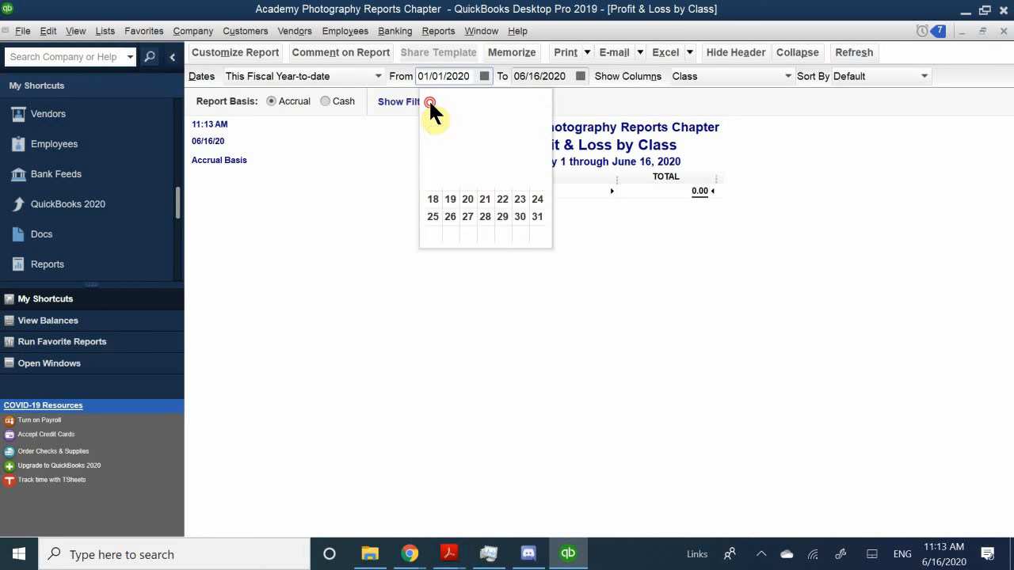
{"action": "left_click", "coordinate": [430, 102]}
{"action": "left_click", "coordinate": [430, 101]}
{"action": "left_click", "coordinate": [430, 102]}
{"action": "left_click", "coordinate": [430, 102]}
{"action": "left_click", "coordinate": [430, 101]}
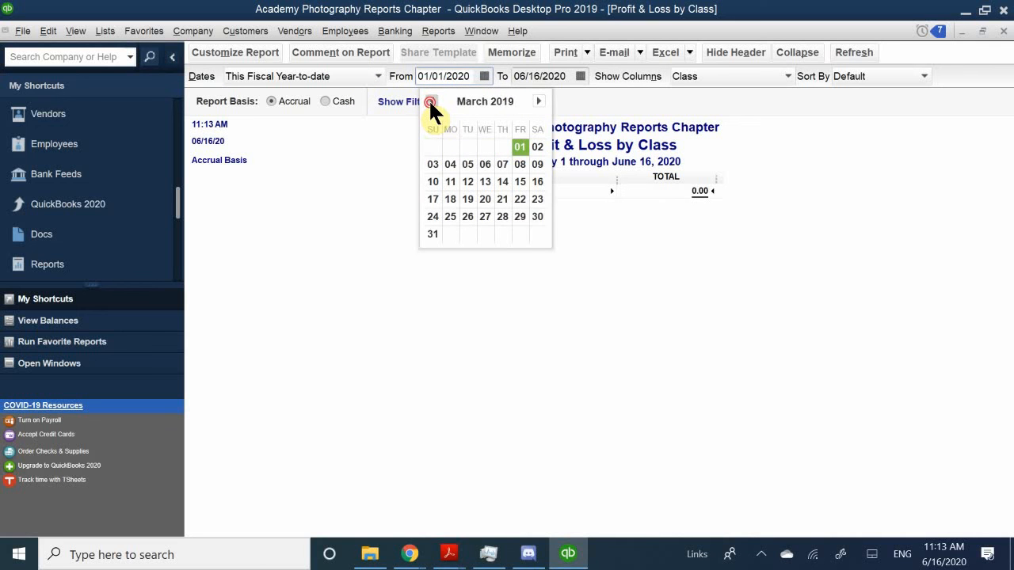
{"action": "left_click", "coordinate": [430, 102]}
{"action": "left_click", "coordinate": [430, 101]}
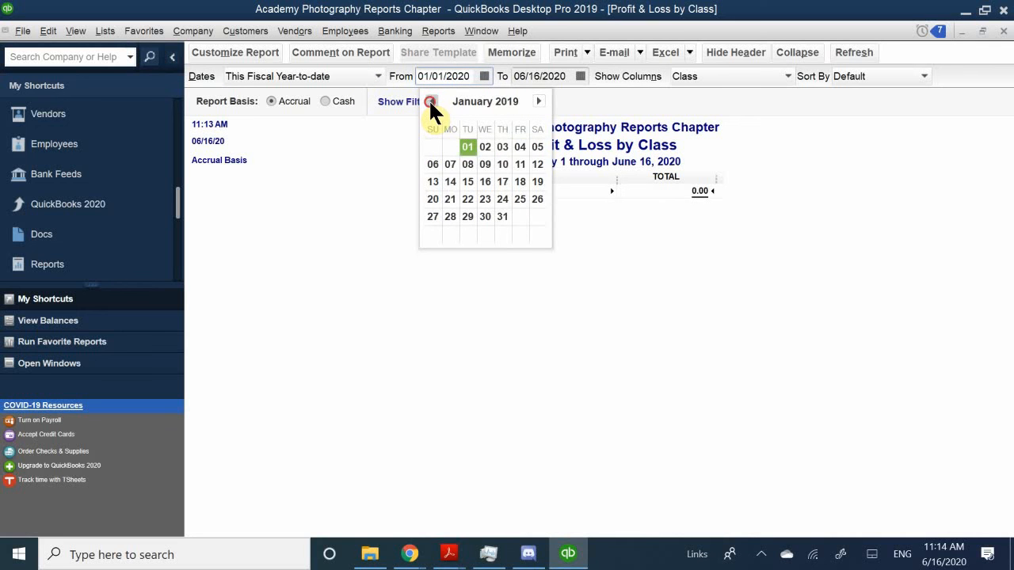
{"action": "left_click", "coordinate": [468, 146]}
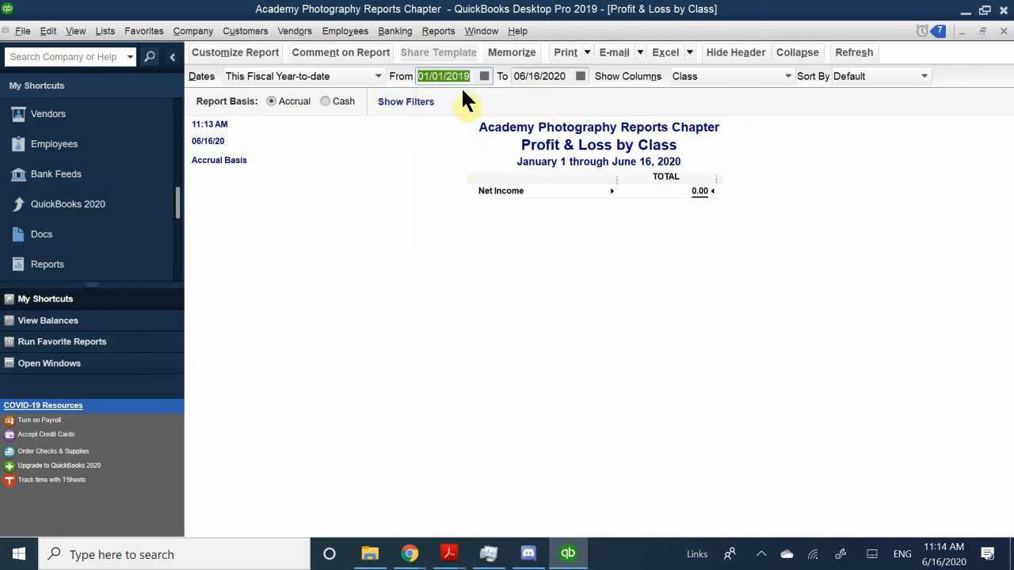
Set the To date of the Profit & Loss by Class report to 1/31/2019 and refresh the report
{"action": "left_click", "coordinate": [581, 76]}
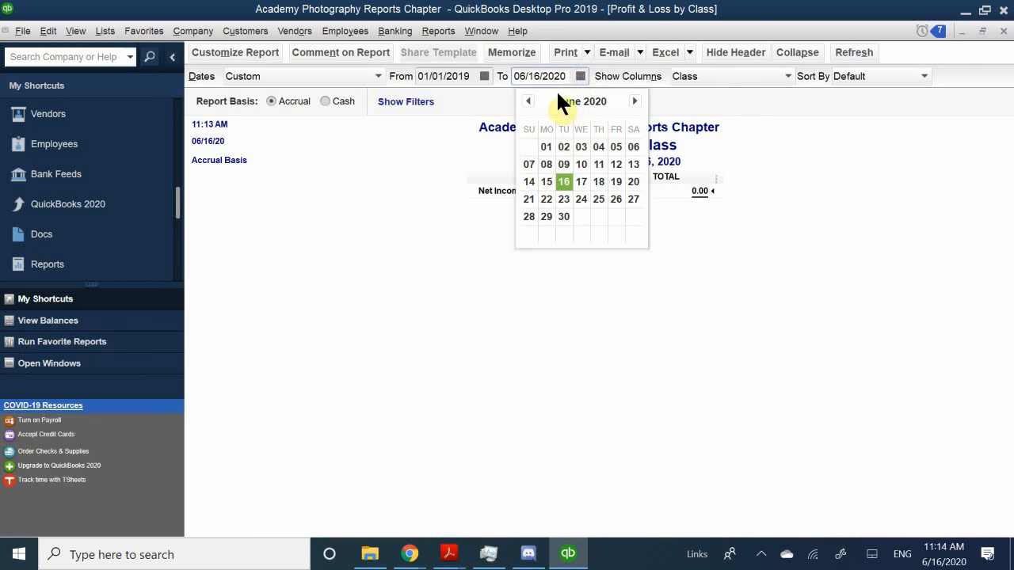
{"action": "left_click", "coordinate": [528, 100]}
{"action": "left_click", "coordinate": [528, 101]}
{"action": "left_click", "coordinate": [528, 101]}
{"action": "left_click", "coordinate": [528, 101]}
{"action": "left_click", "coordinate": [528, 101]}
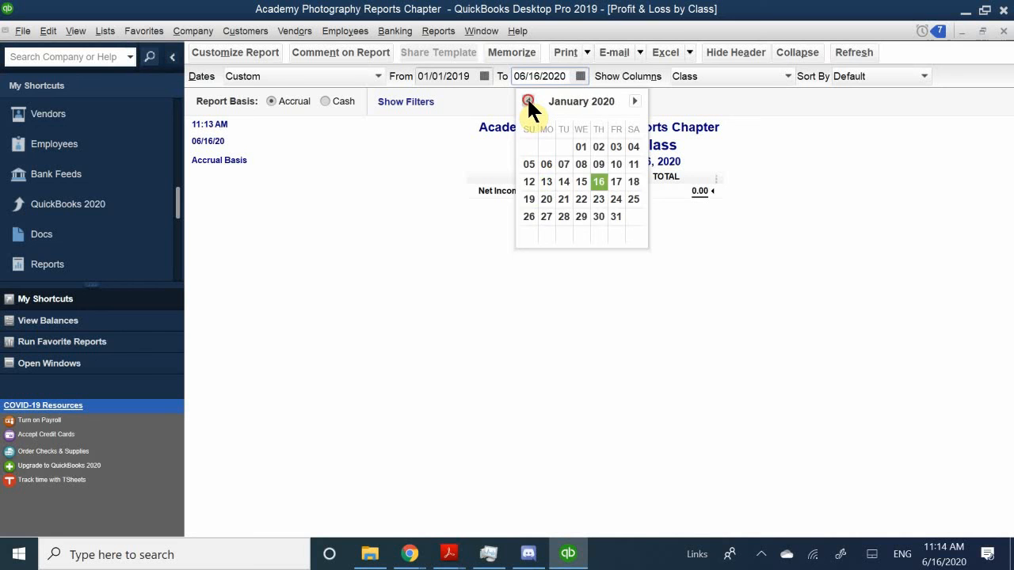
{"action": "left_click", "coordinate": [529, 102]}
{"action": "left_click", "coordinate": [528, 101]}
{"action": "left_click", "coordinate": [529, 102]}
{"action": "left_click", "coordinate": [529, 102]}
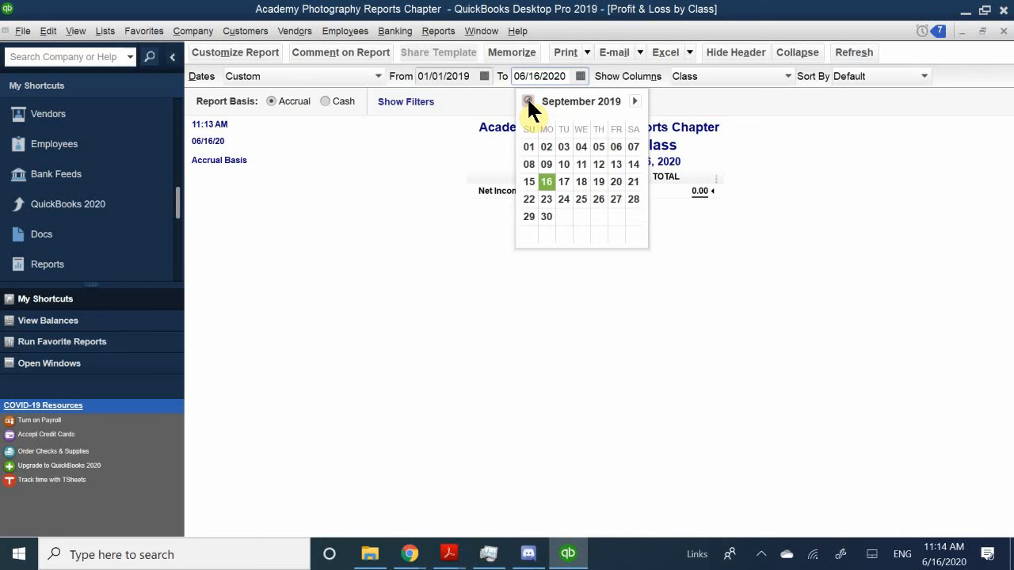
{"action": "left_click", "coordinate": [528, 101]}
{"action": "left_click", "coordinate": [529, 101]}
{"action": "left_click", "coordinate": [529, 101]}
{"action": "left_click", "coordinate": [528, 101]}
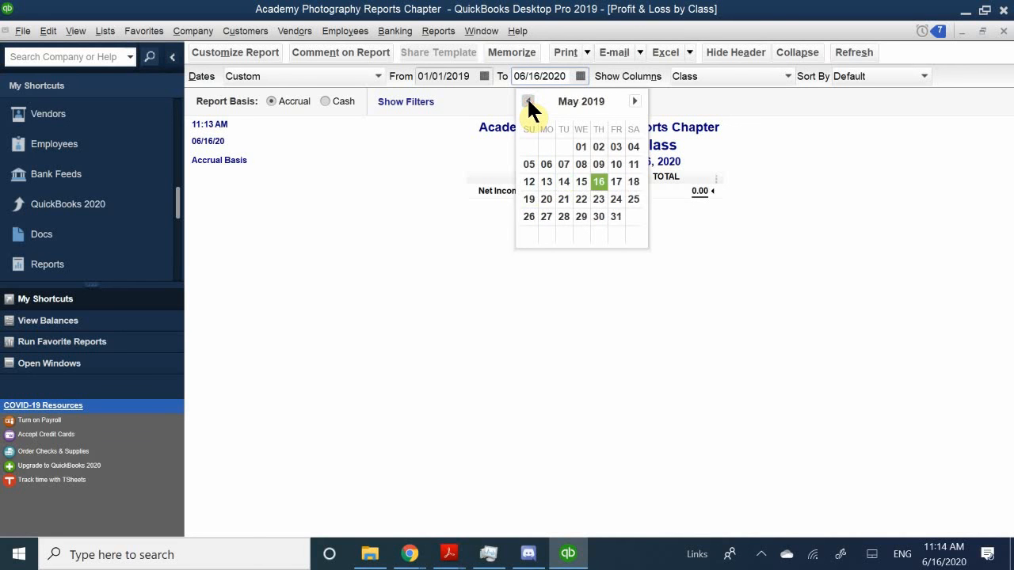
{"action": "left_click", "coordinate": [528, 101]}
{"action": "left_click", "coordinate": [528, 101]}
{"action": "left_click", "coordinate": [528, 101]}
{"action": "left_click", "coordinate": [528, 101]}
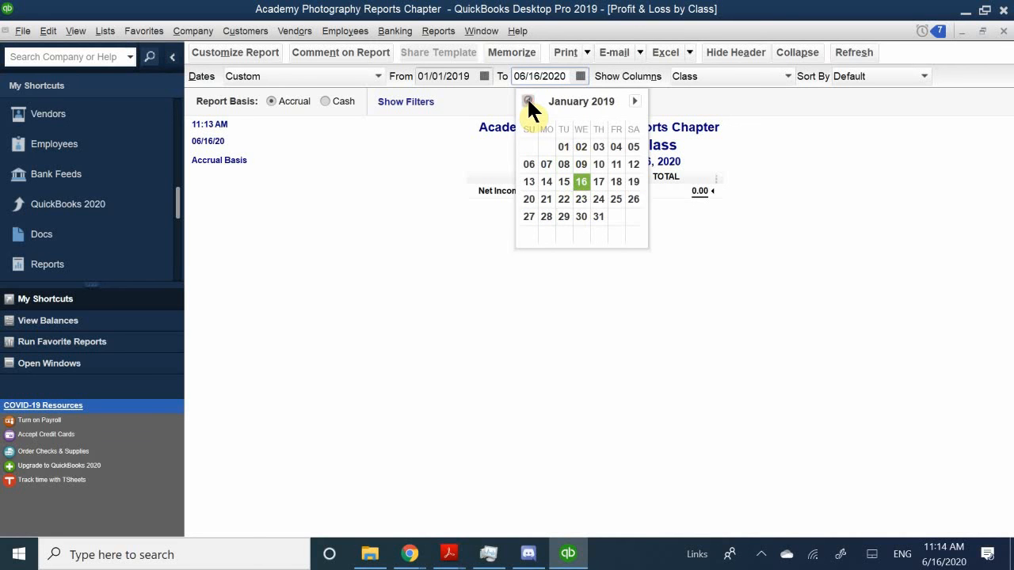
{"action": "left_click", "coordinate": [599, 216]}
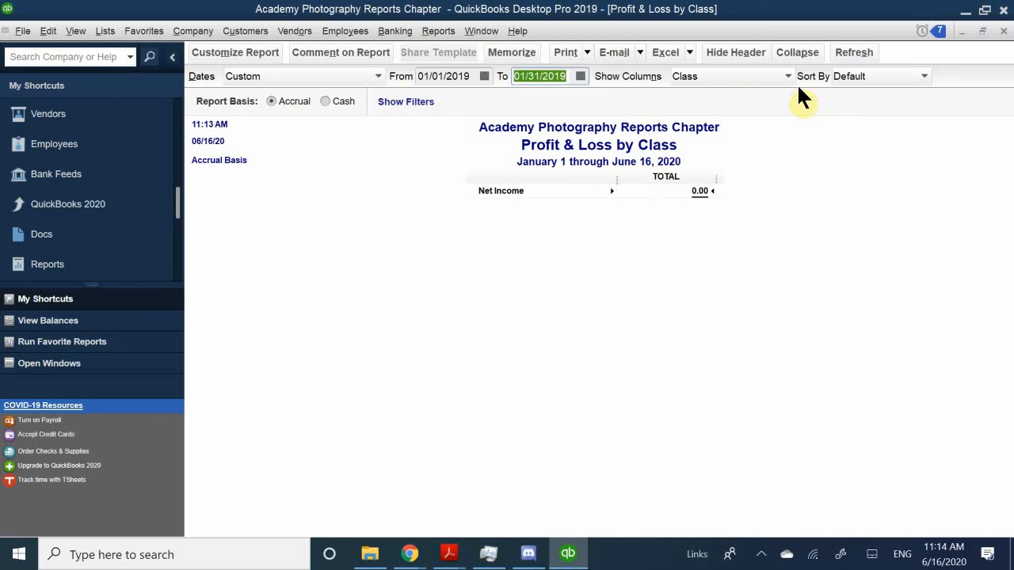
{"action": "left_click", "coordinate": [852, 47]}
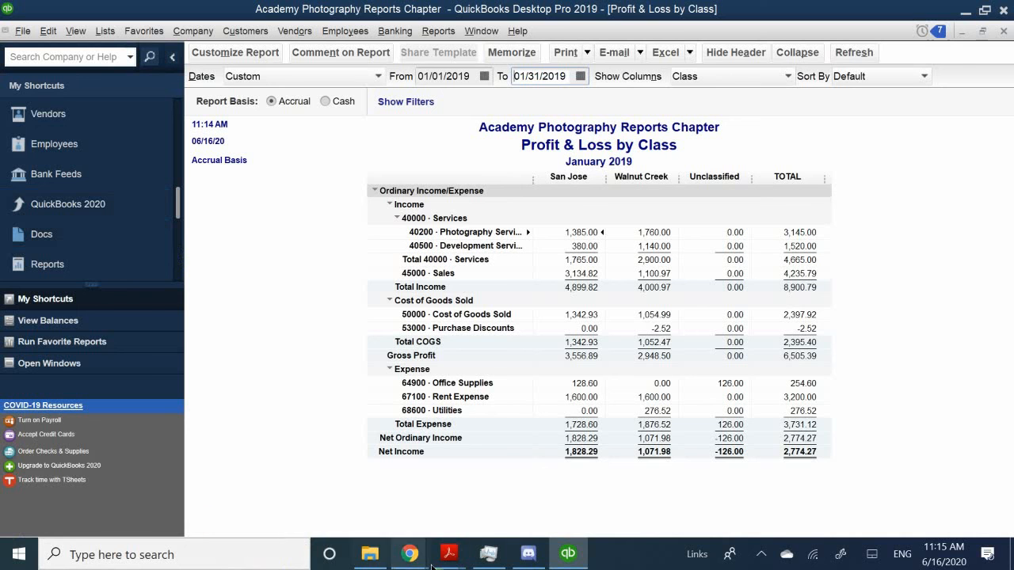
Switch to QB CH 6.pdf in Acrobat Reader and review the Profit & Loss analysis pages up to the Profit & Loss by Class Report section
{"action": "mouse_move", "coordinate": [438, 559]}
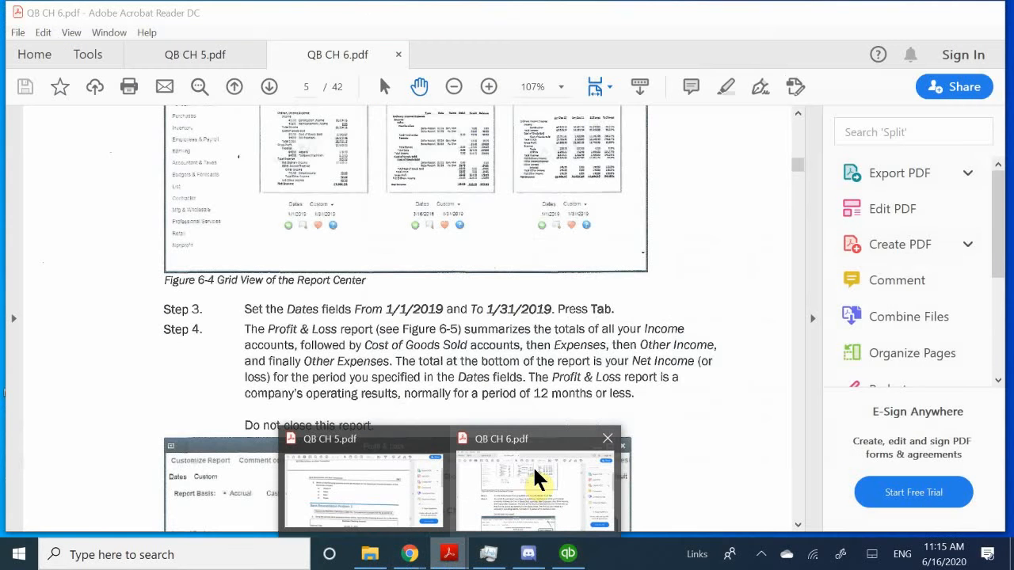
{"action": "left_click", "coordinate": [532, 467]}
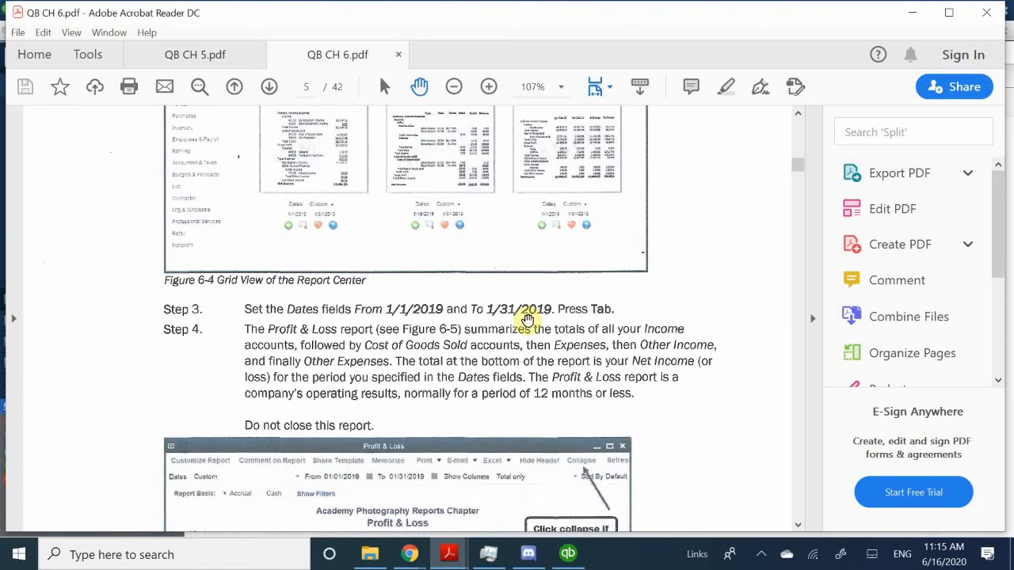
{"action": "scroll", "coordinate": [526, 316], "scroll_direction": "down", "scroll_amount": 5}
{"action": "scroll", "coordinate": [525, 316], "scroll_direction": "down", "scroll_amount": 14}
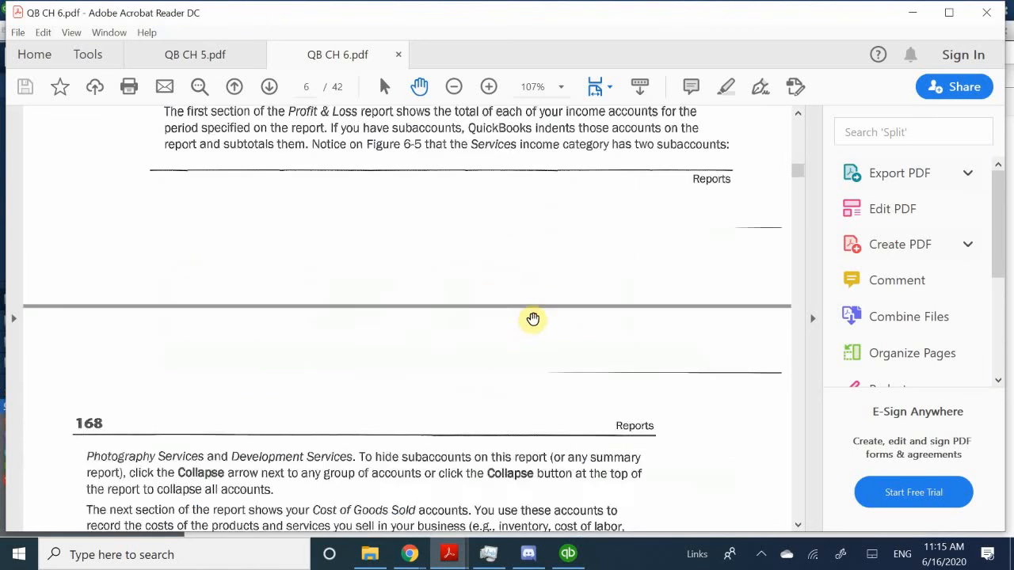
{"action": "scroll", "coordinate": [523, 321], "scroll_direction": "up", "scroll_amount": 3}
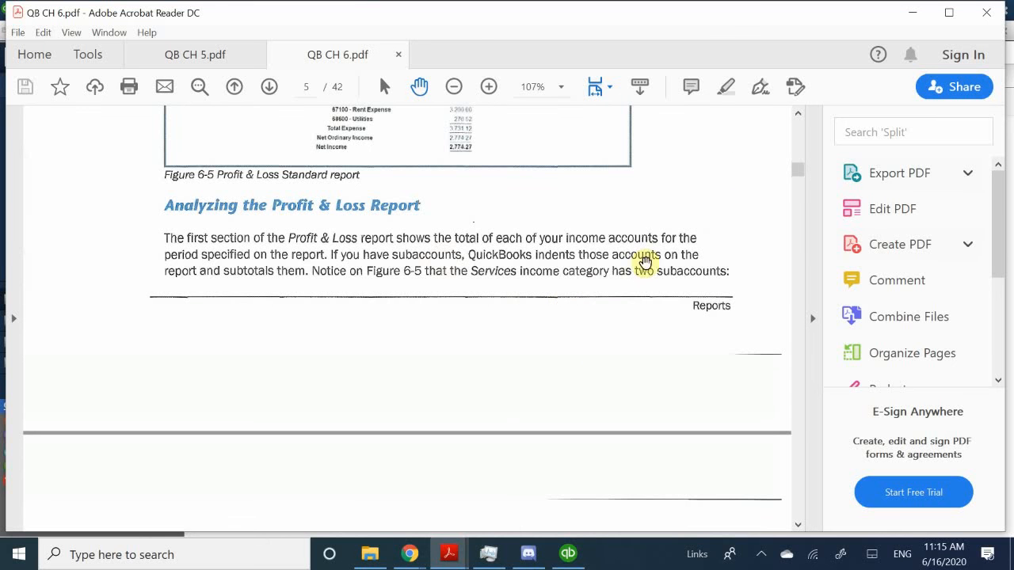
{"action": "scroll", "coordinate": [626, 155], "scroll_direction": "down", "scroll_amount": 10}
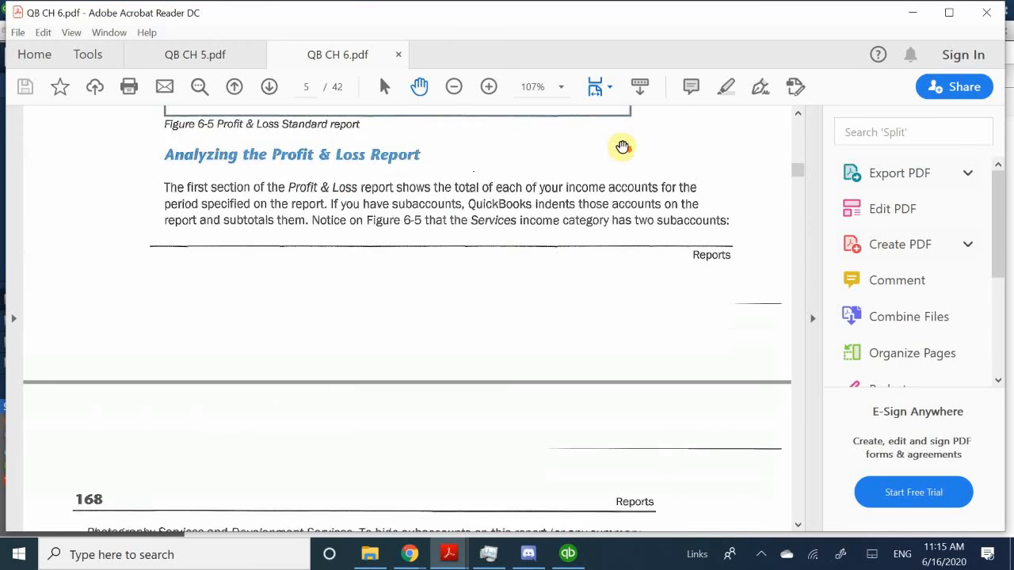
{"action": "scroll", "coordinate": [637, 158], "scroll_direction": "down", "scroll_amount": 10}
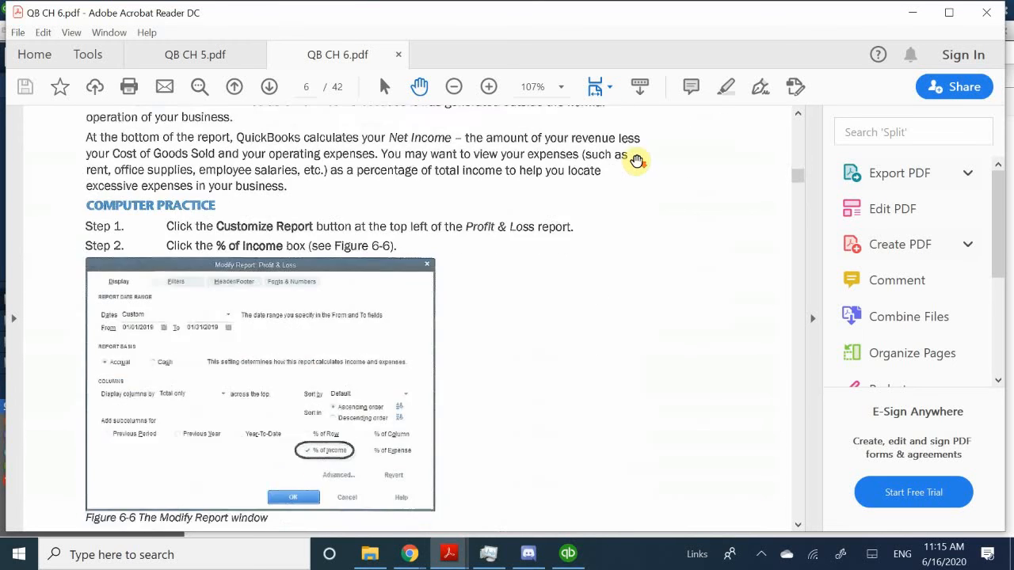
{"action": "scroll", "coordinate": [638, 164], "scroll_direction": "down", "scroll_amount": 10}
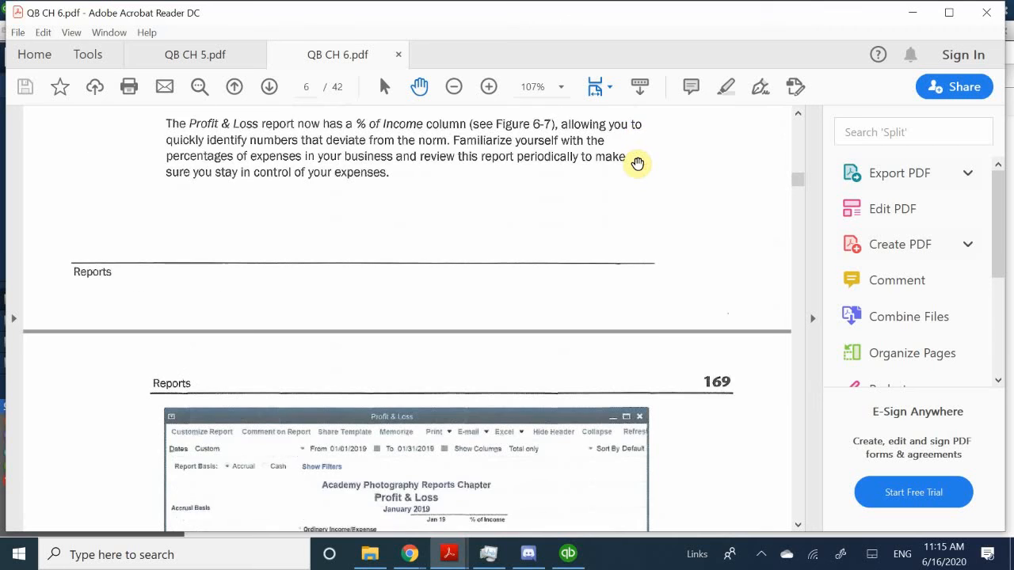
{"action": "scroll", "coordinate": [638, 163], "scroll_direction": "down", "scroll_amount": 1}
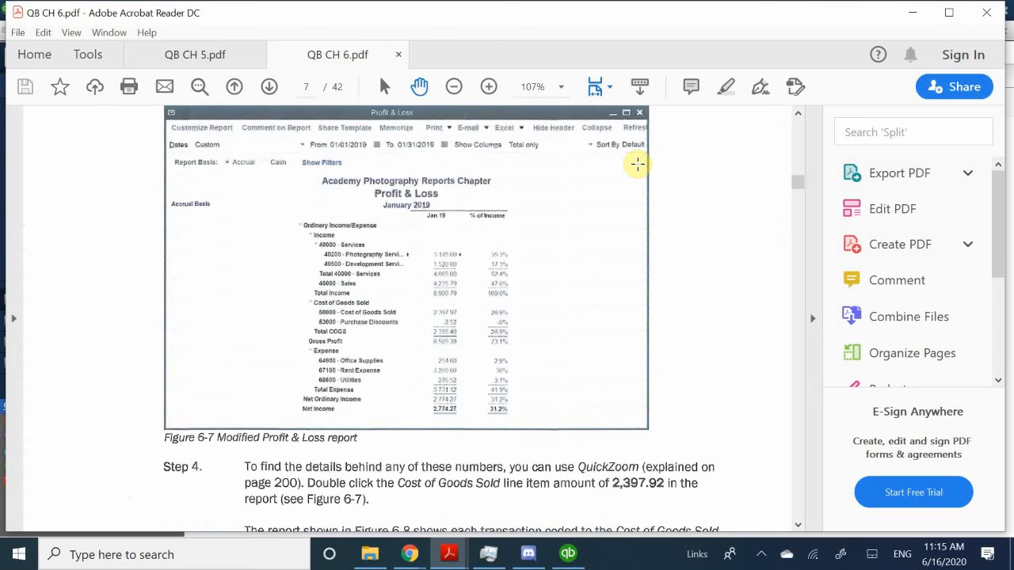
{"action": "scroll", "coordinate": [637, 163], "scroll_direction": "down", "scroll_amount": 7}
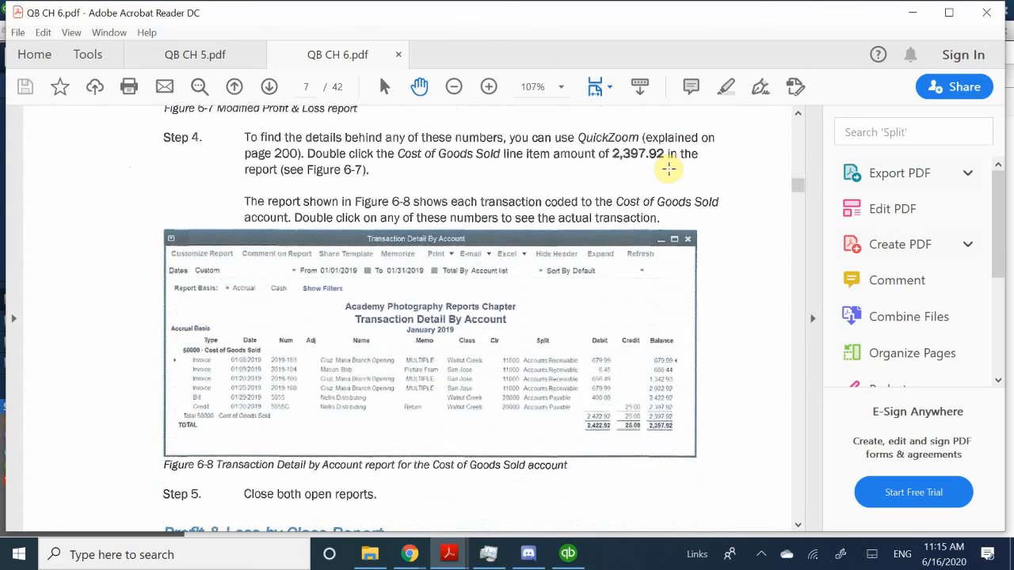
{"action": "scroll", "coordinate": [669, 168], "scroll_direction": "up", "scroll_amount": 3}
{"action": "scroll", "coordinate": [669, 169], "scroll_direction": "down", "scroll_amount": 9}
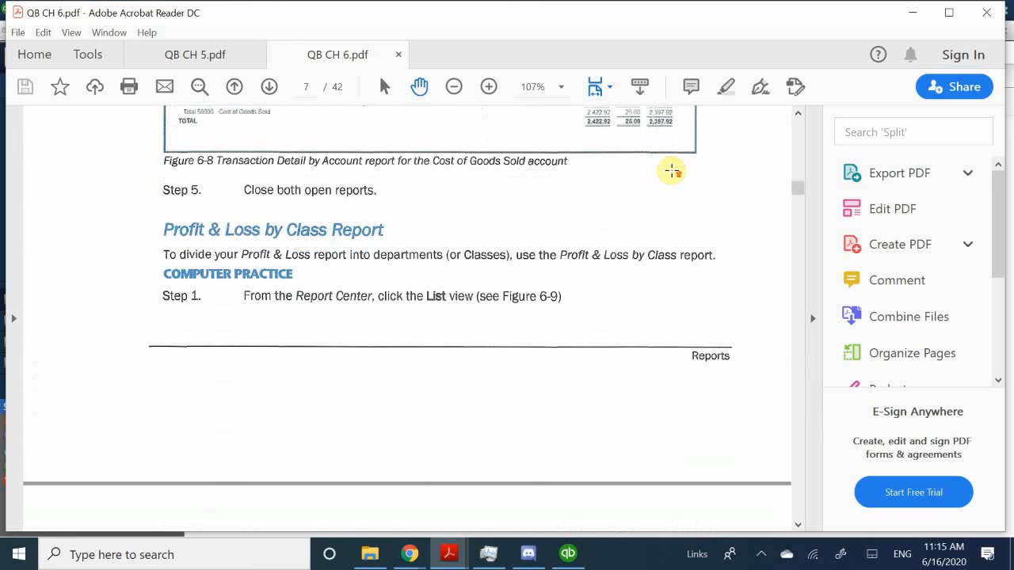
{"action": "scroll", "coordinate": [671, 170], "scroll_direction": "up", "scroll_amount": 1}
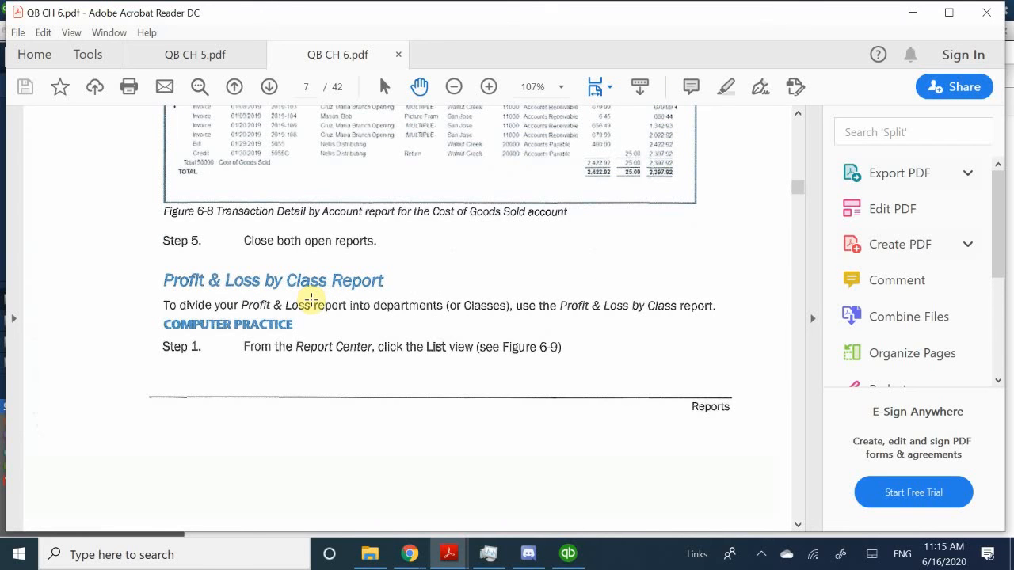
Review the textbook's Profit & Loss by Class practice steps and continue to the Profit & Loss by Job Report instructions
{"action": "scroll", "coordinate": [313, 299], "scroll_direction": "down", "scroll_amount": 11}
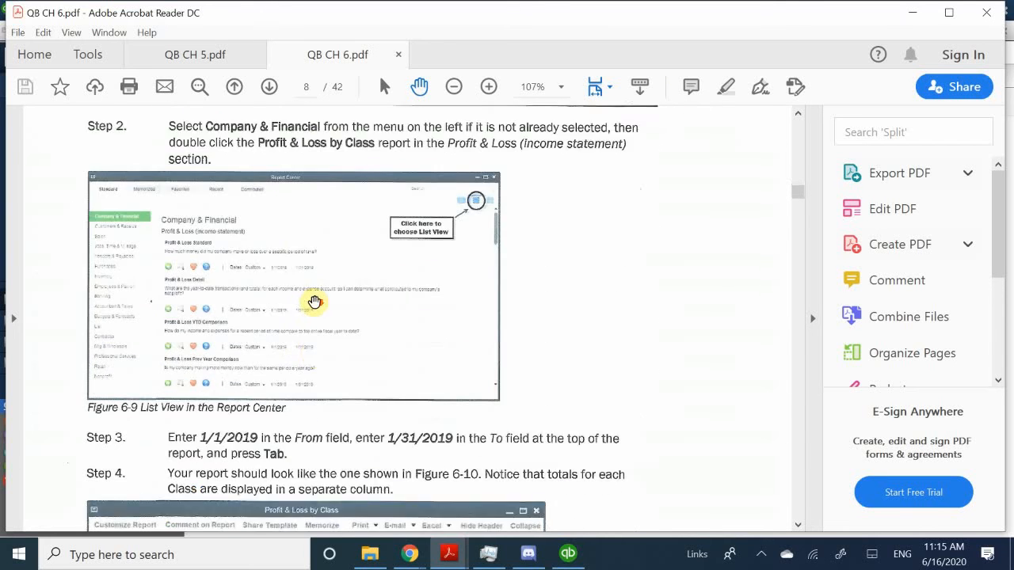
{"action": "scroll", "coordinate": [315, 301], "scroll_direction": "down", "scroll_amount": 9}
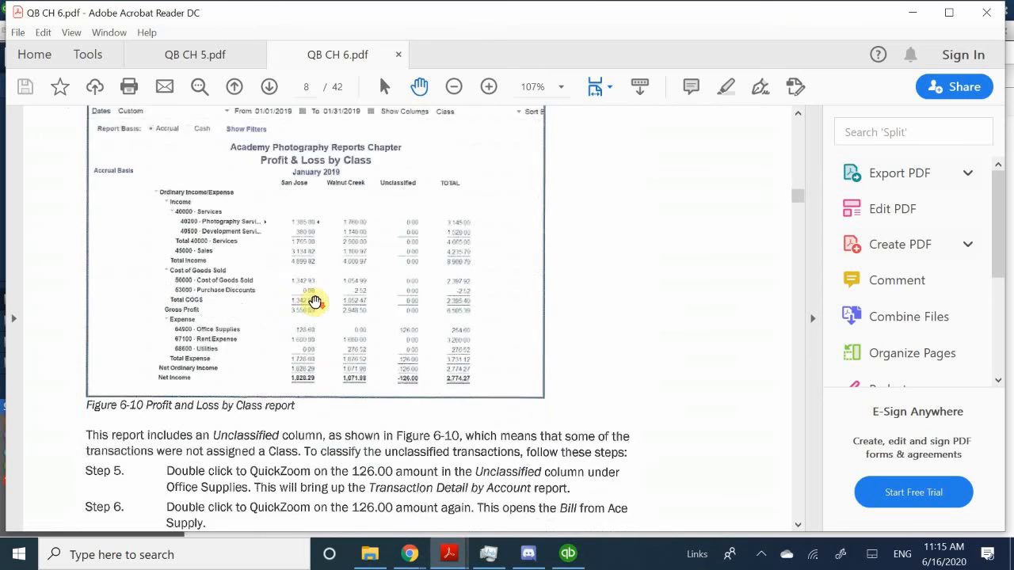
{"action": "scroll", "coordinate": [314, 301], "scroll_direction": "down", "scroll_amount": 11}
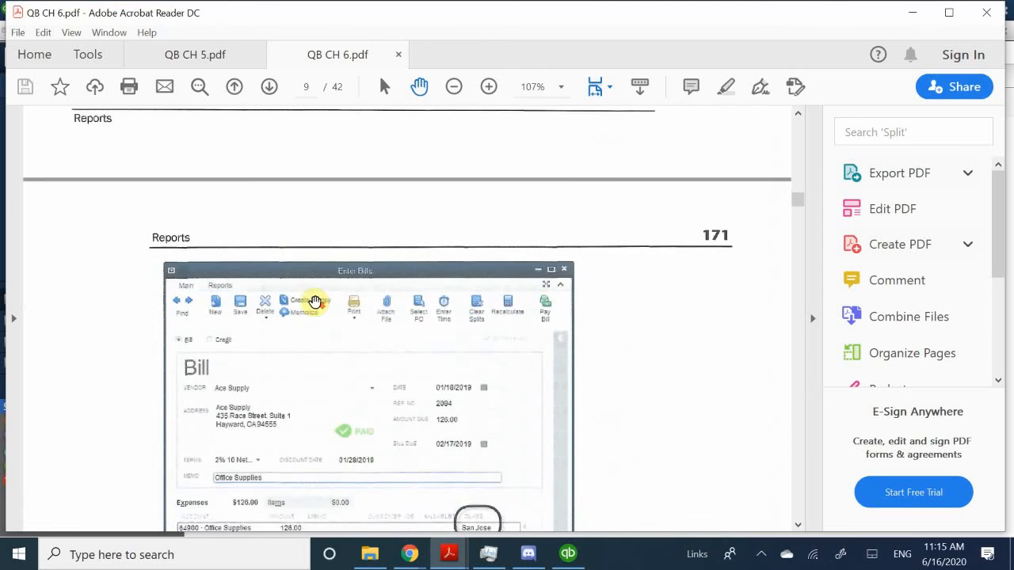
{"action": "scroll", "coordinate": [314, 301], "scroll_direction": "down", "scroll_amount": 11}
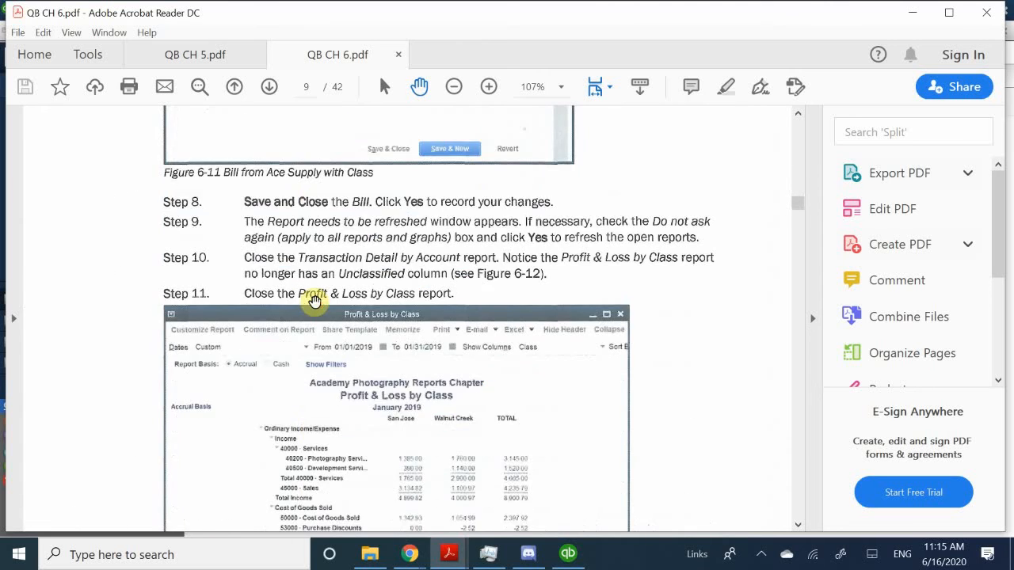
{"action": "scroll", "coordinate": [314, 301], "scroll_direction": "down", "scroll_amount": 9}
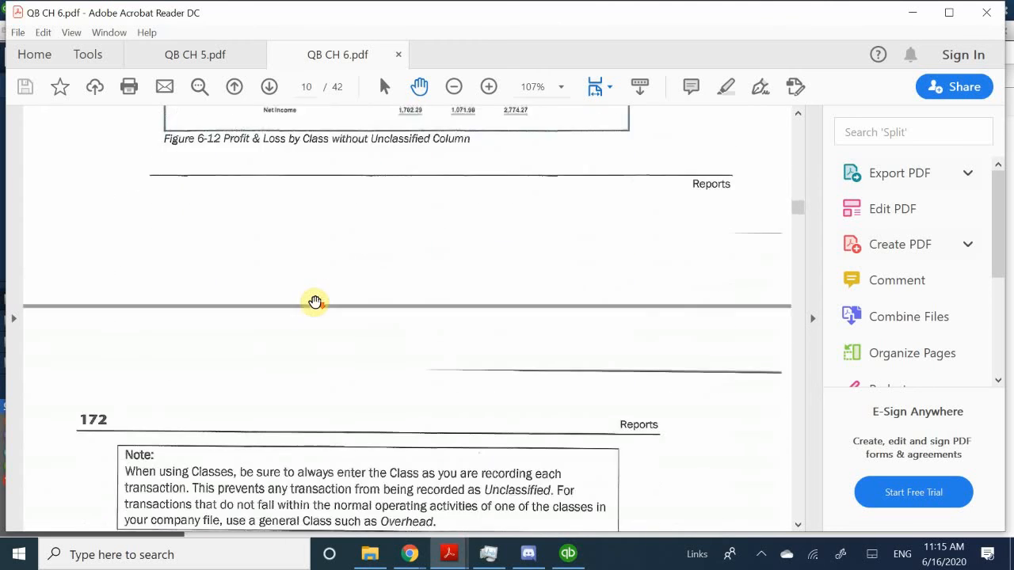
{"action": "scroll", "coordinate": [315, 301], "scroll_direction": "down", "scroll_amount": 6}
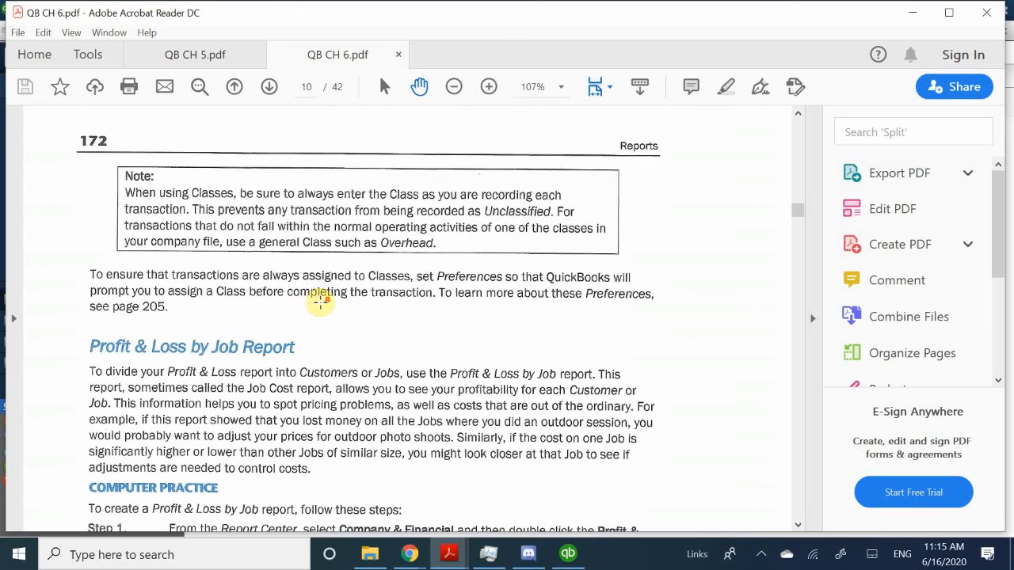
{"action": "scroll", "coordinate": [320, 301], "scroll_direction": "down", "scroll_amount": 1}
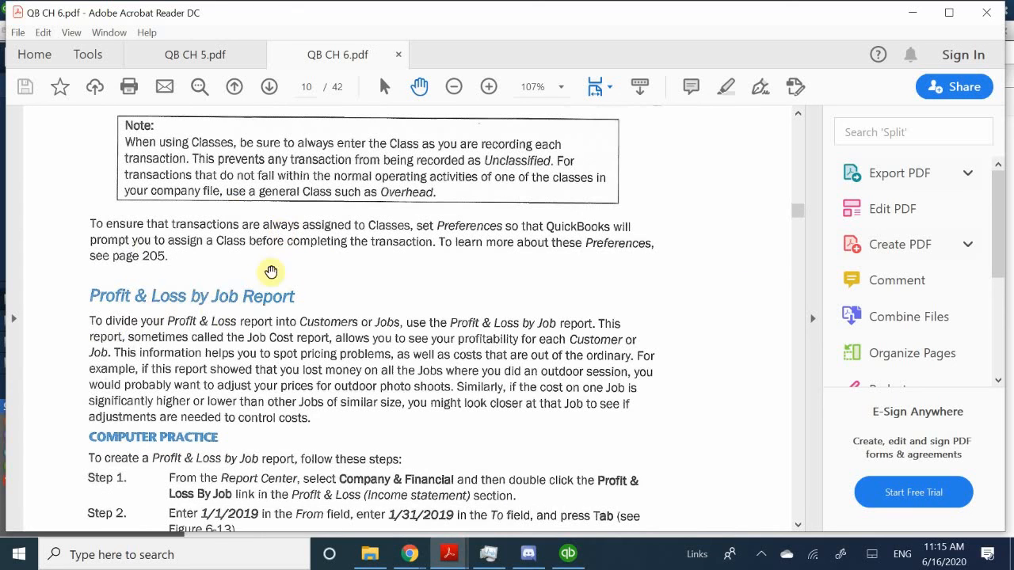
{"action": "scroll", "coordinate": [254, 294], "scroll_direction": "down", "scroll_amount": 1}
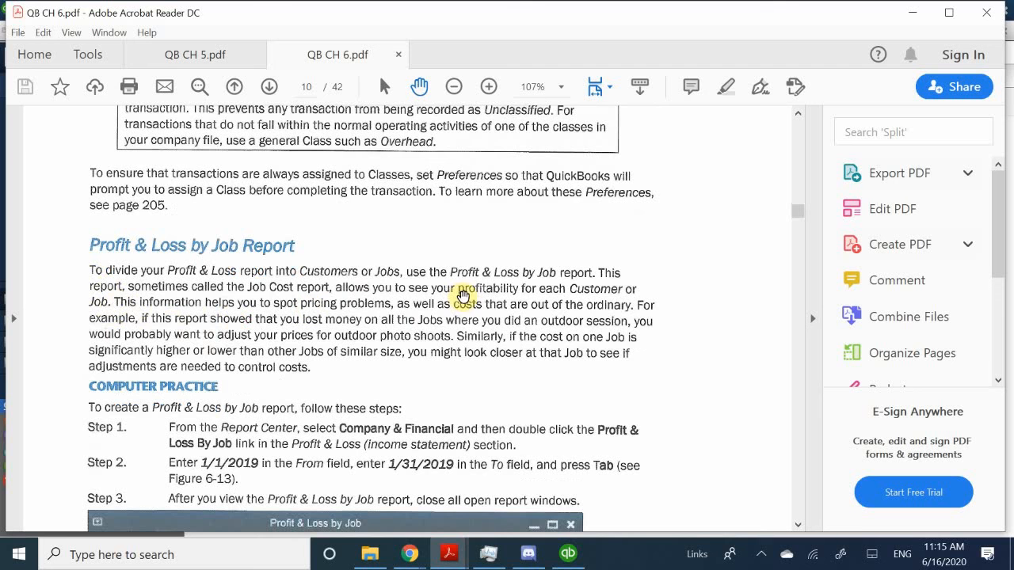
{"action": "scroll", "coordinate": [333, 236], "scroll_direction": "down", "scroll_amount": 3}
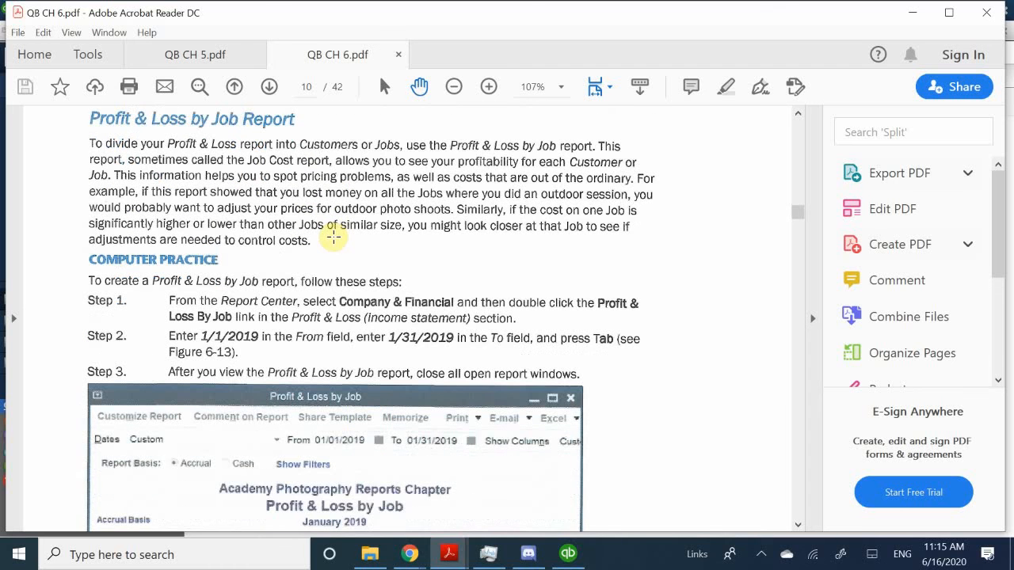
{"action": "scroll", "coordinate": [333, 236], "scroll_direction": "down", "scroll_amount": 1}
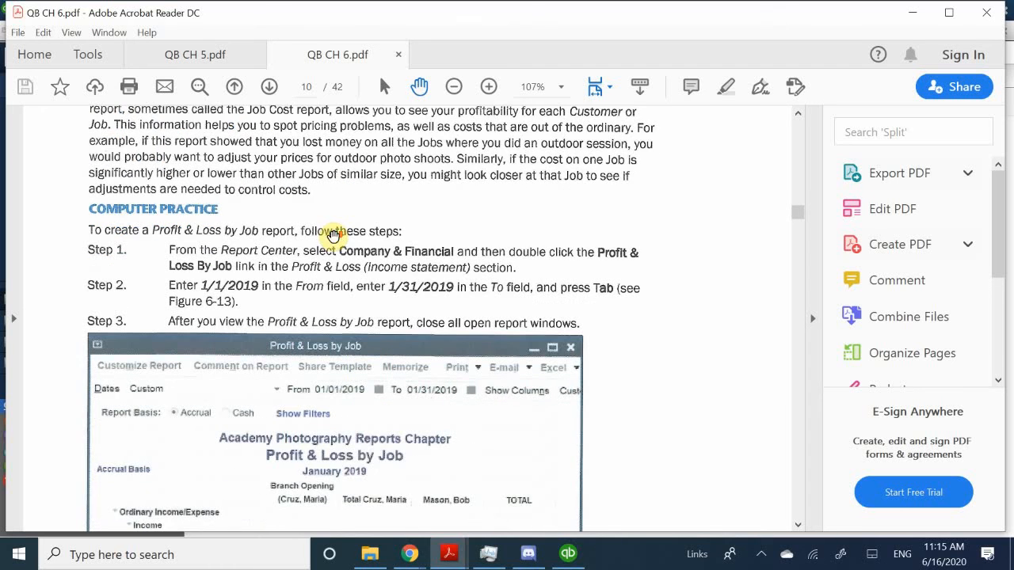
Review the textbook's Profit & Loss by Job figure and the Balance Sheet practice steps, up to the Statement of Cash Flows section
{"action": "scroll", "coordinate": [334, 236], "scroll_direction": "down", "scroll_amount": 6}
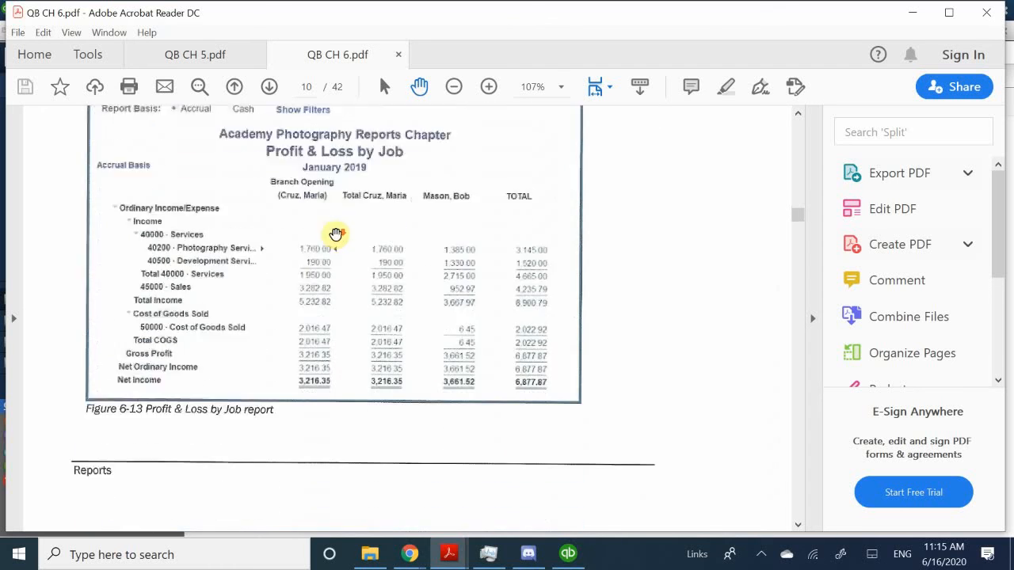
{"action": "scroll", "coordinate": [335, 236], "scroll_direction": "down", "scroll_amount": 7}
{"action": "scroll", "coordinate": [336, 233], "scroll_direction": "down", "scroll_amount": 2}
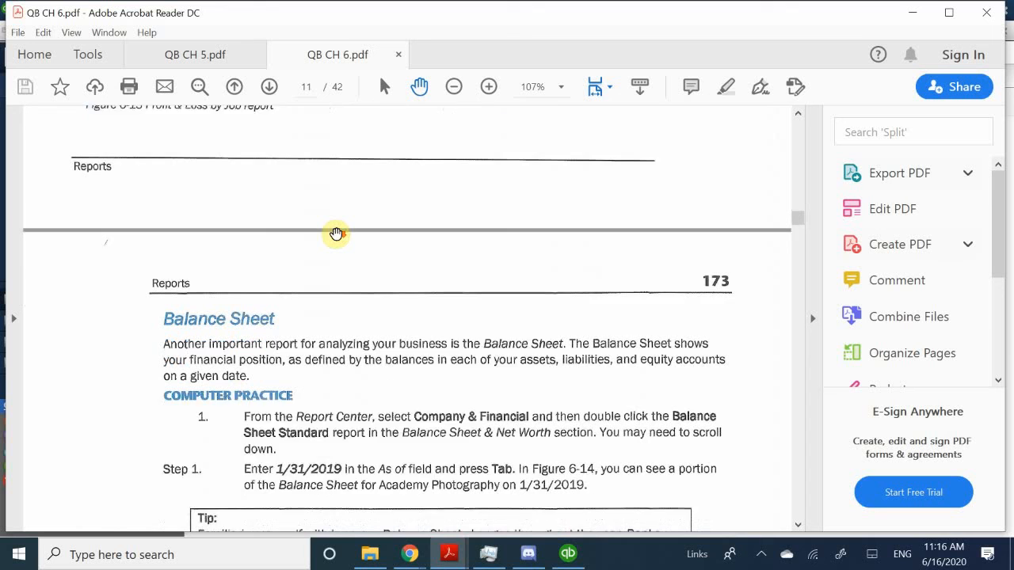
{"action": "scroll", "coordinate": [335, 233], "scroll_direction": "down", "scroll_amount": 1}
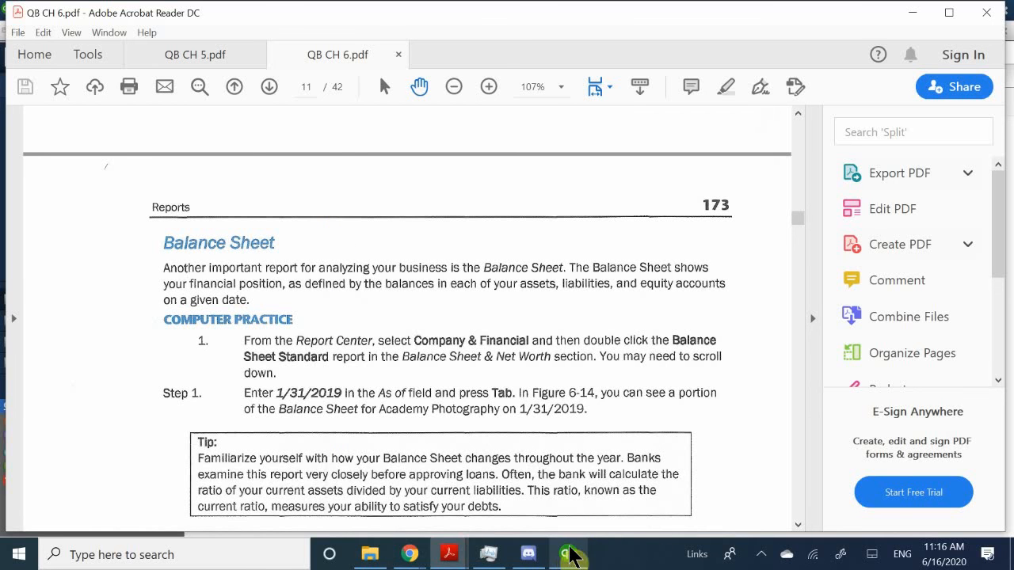
{"action": "mouse_move", "coordinate": [567, 555]}
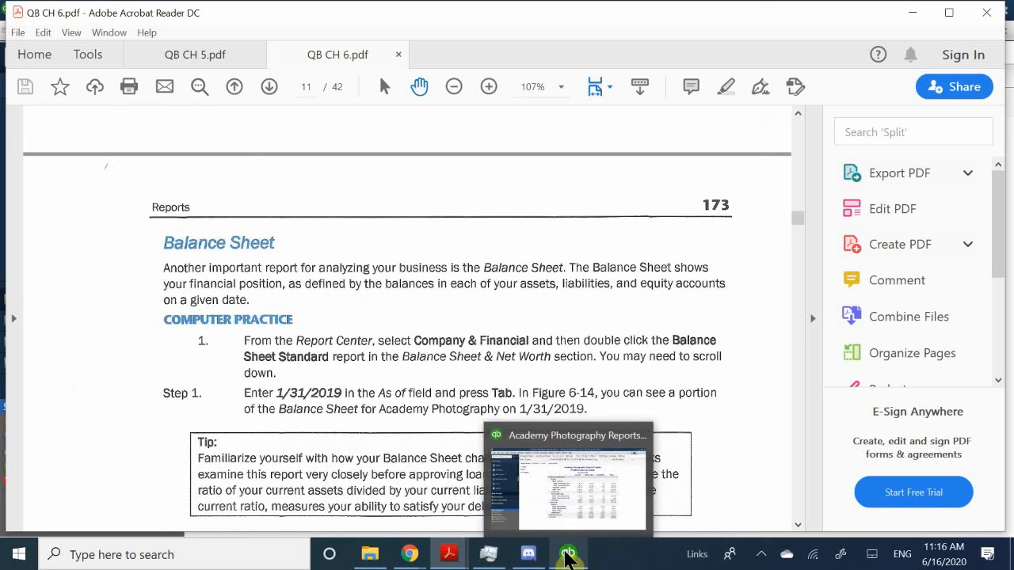
{"action": "left_click", "coordinate": [574, 507]}
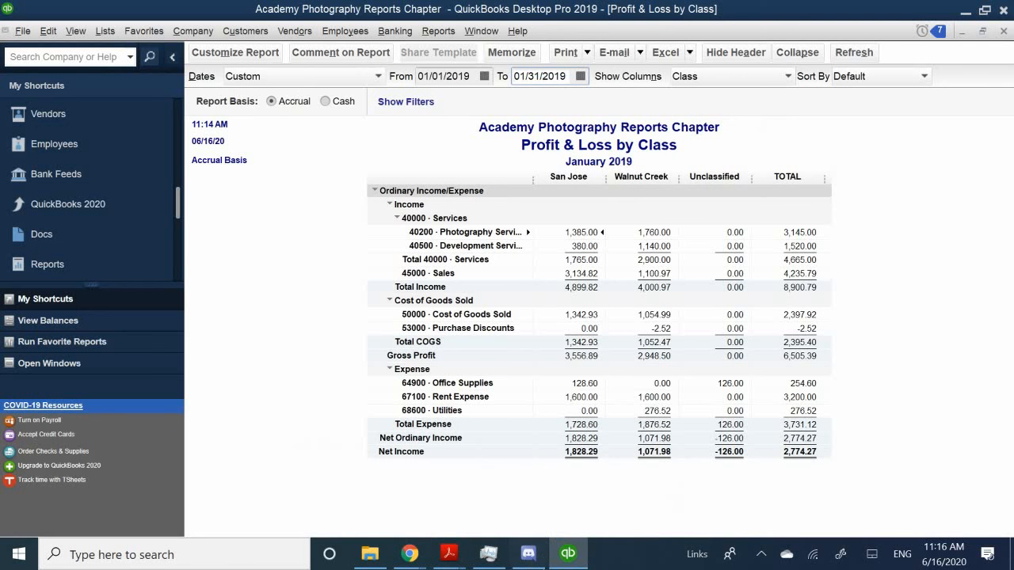
{"action": "left_click", "coordinate": [572, 557]}
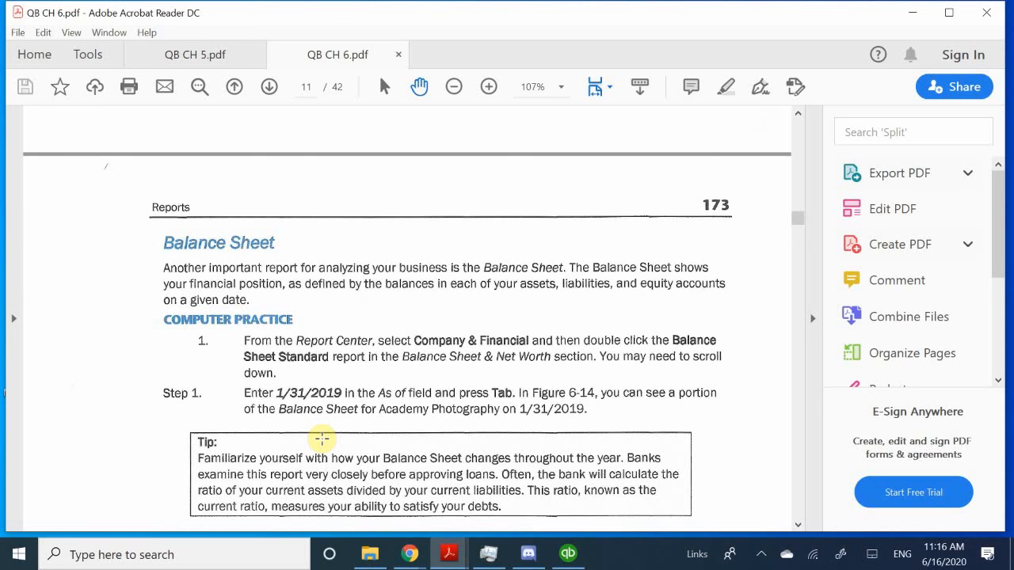
{"action": "scroll", "coordinate": [388, 416], "scroll_direction": "down", "scroll_amount": 3}
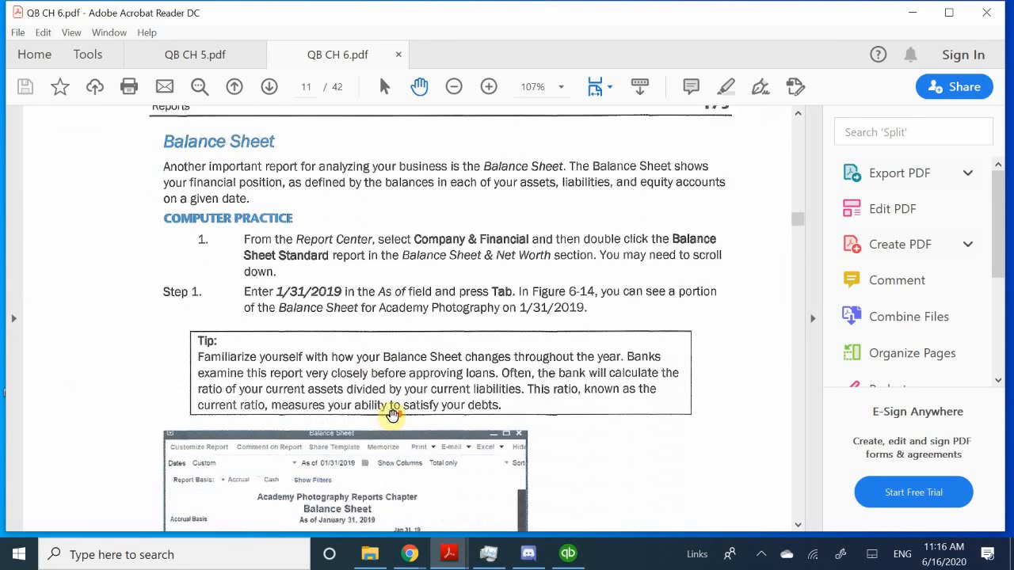
{"action": "scroll", "coordinate": [400, 416], "scroll_direction": "down", "scroll_amount": 4}
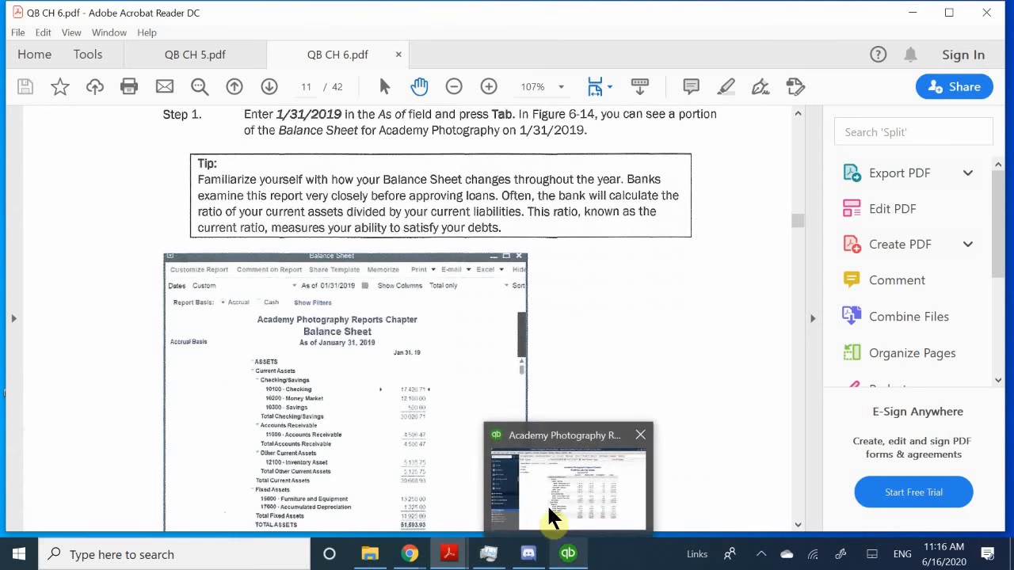
{"action": "scroll", "coordinate": [416, 378], "scroll_direction": "down", "scroll_amount": 2}
{"action": "scroll", "coordinate": [416, 378], "scroll_direction": "down", "scroll_amount": 6}
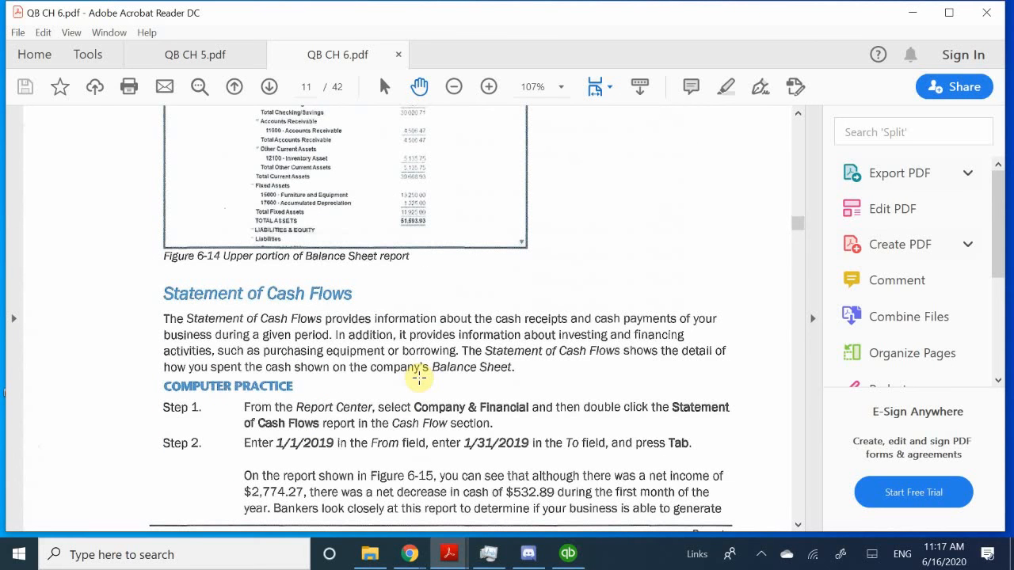
{"action": "scroll", "coordinate": [418, 378], "scroll_direction": "up", "scroll_amount": 7}
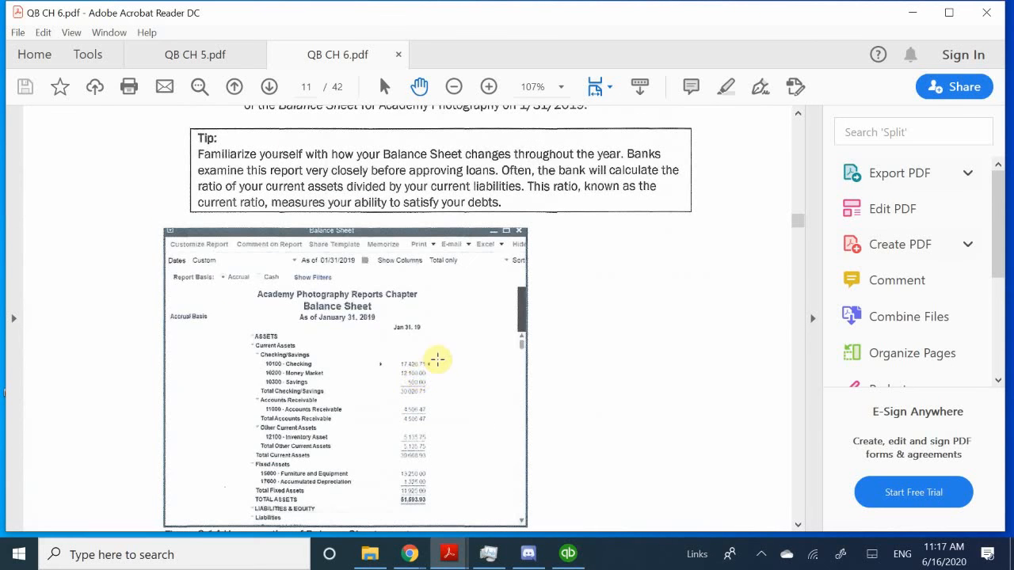
Switch to QuickBooks and close the Profit & Loss by Class report to return to the Report Center
{"action": "left_click", "coordinate": [572, 559]}
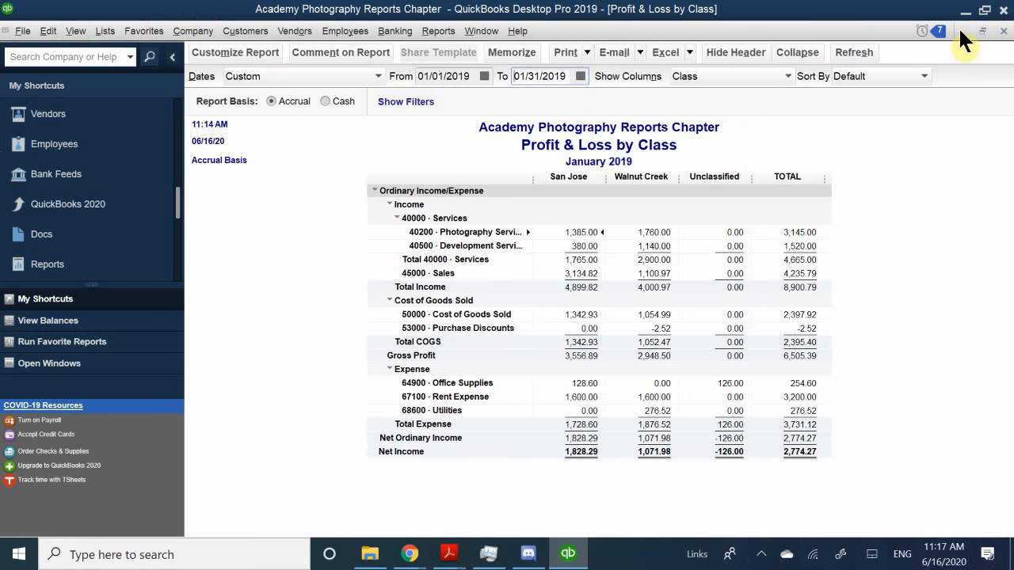
{"action": "left_click", "coordinate": [1003, 31]}
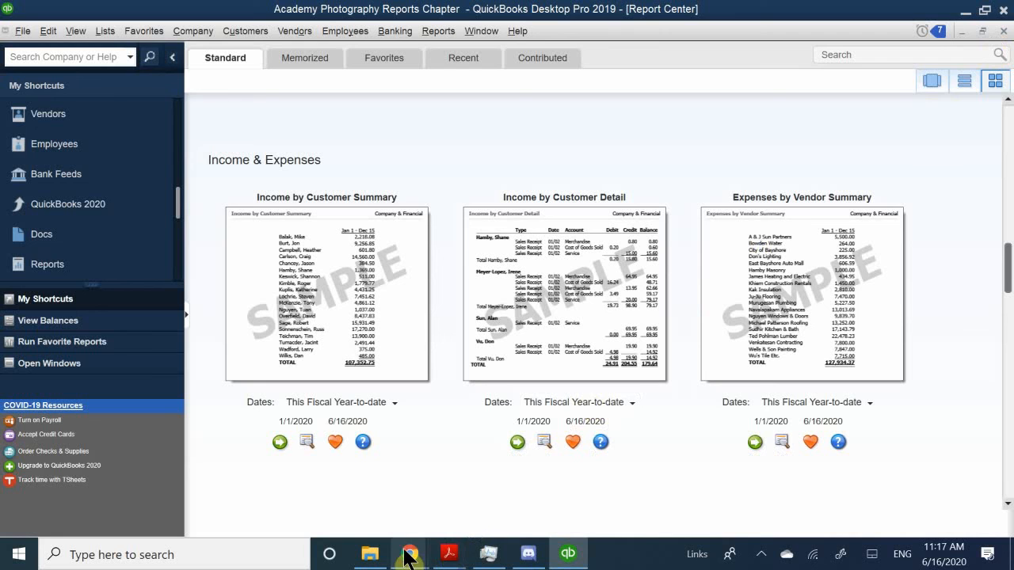
{"action": "mouse_move", "coordinate": [408, 552]}
{"action": "mouse_move", "coordinate": [389, 507]}
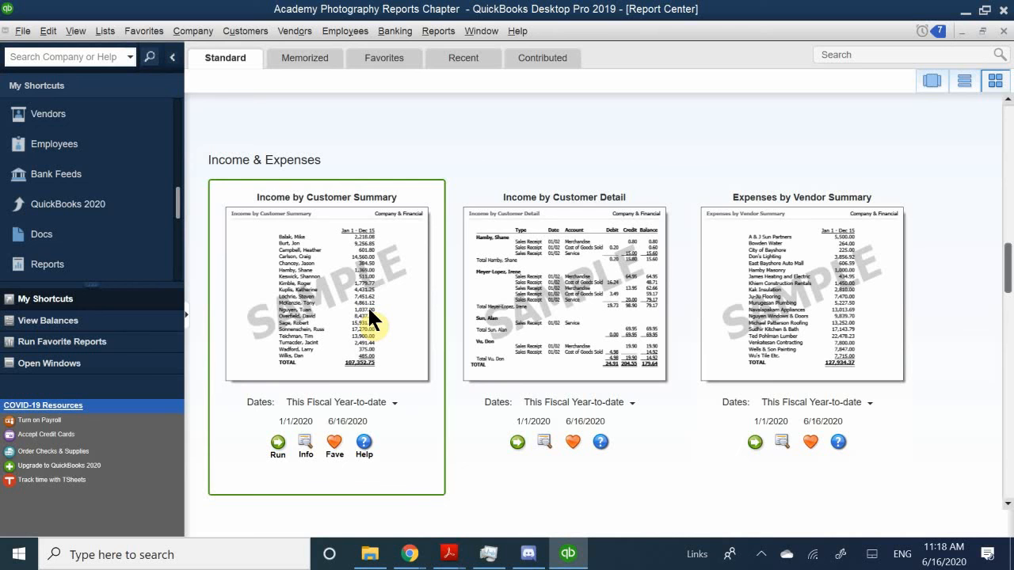
Look through the Company & Financial report samples for Balance Sheet Standard in the Balance Sheet & Net Worth section
{"action": "scroll", "coordinate": [367, 305], "scroll_direction": "down", "scroll_amount": 6}
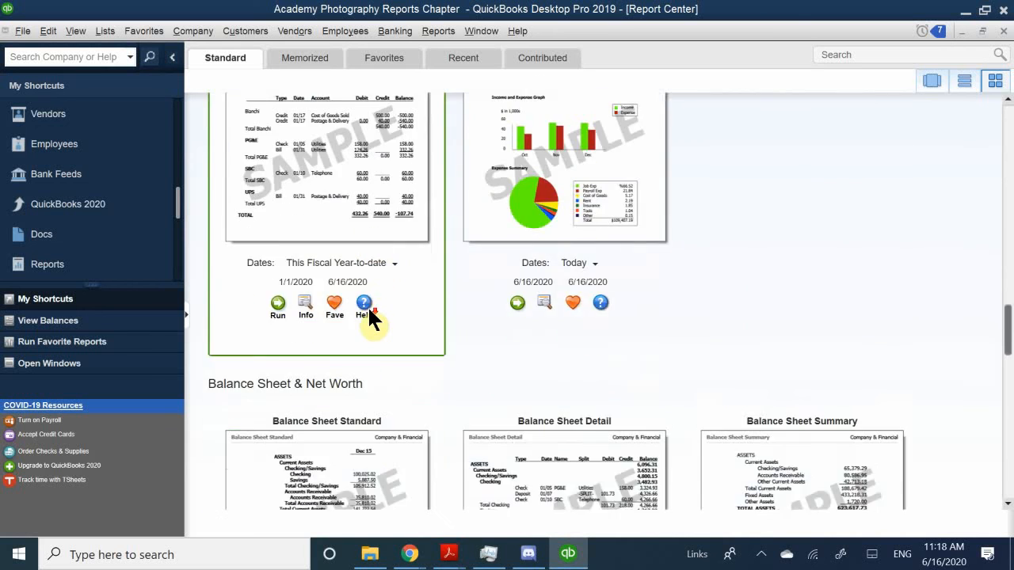
{"action": "scroll", "coordinate": [367, 306], "scroll_direction": "down", "scroll_amount": 4}
{"action": "scroll", "coordinate": [372, 317], "scroll_direction": "down", "scroll_amount": 4}
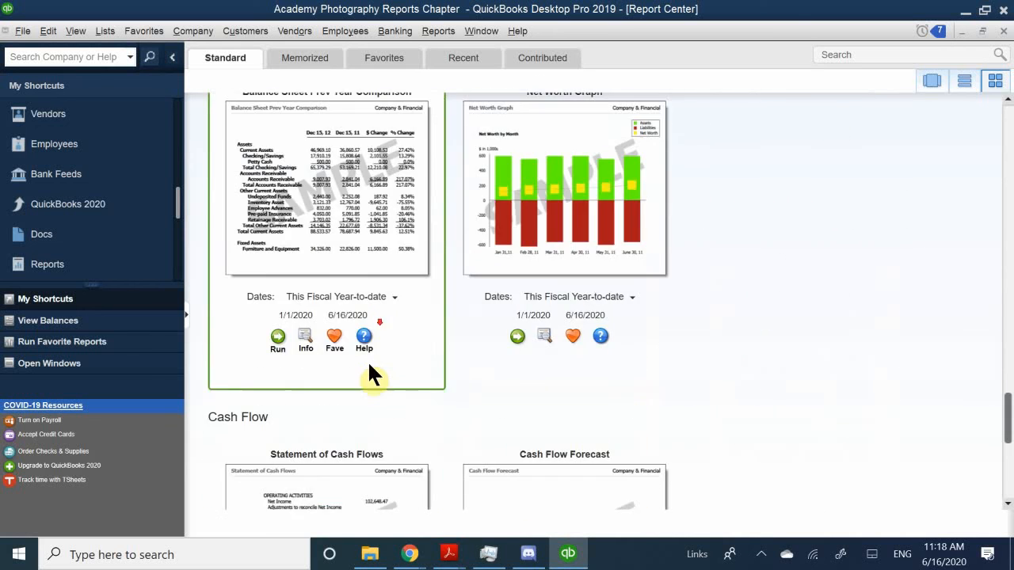
{"action": "scroll", "coordinate": [366, 367], "scroll_direction": "up", "scroll_amount": 1}
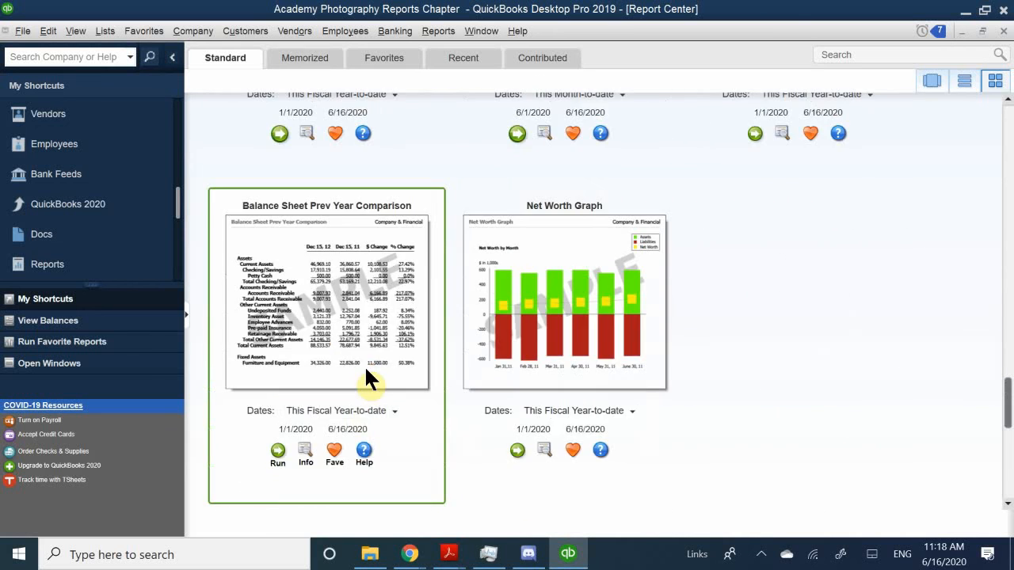
{"action": "scroll", "coordinate": [371, 364], "scroll_direction": "up", "scroll_amount": 1}
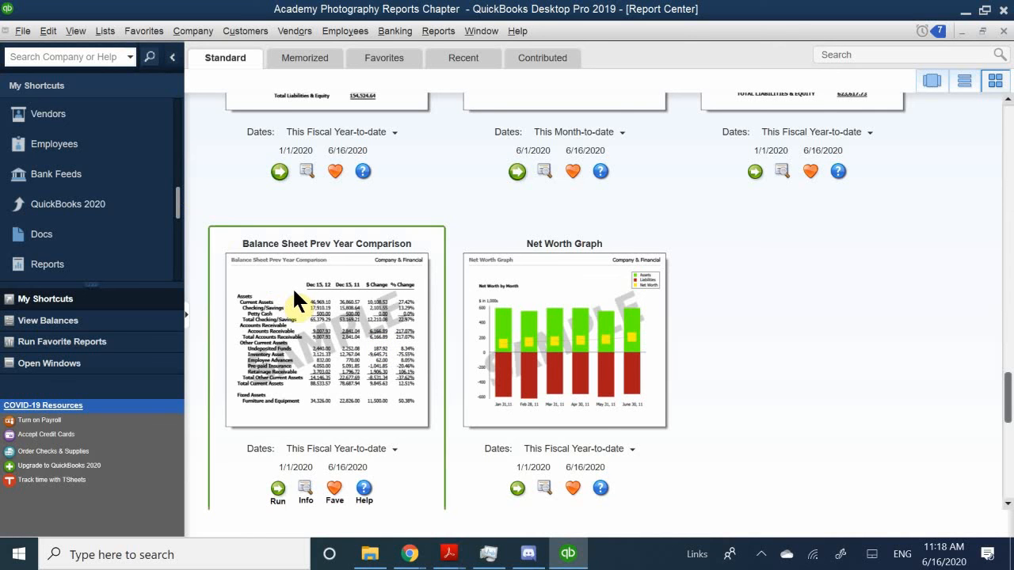
{"action": "scroll", "coordinate": [292, 286], "scroll_direction": "up", "scroll_amount": 1}
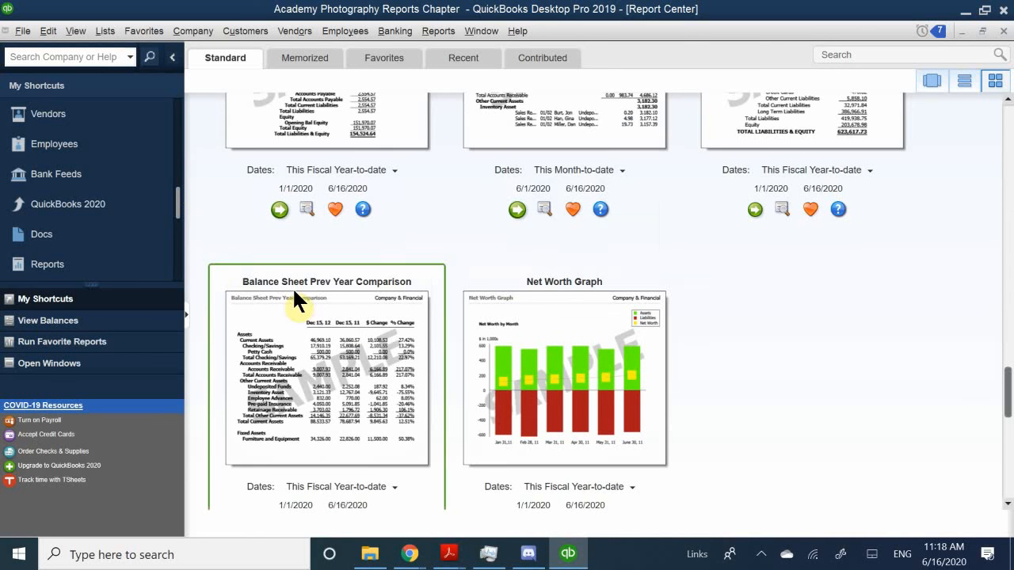
{"action": "scroll", "coordinate": [411, 328], "scroll_direction": "up", "scroll_amount": 2}
{"action": "scroll", "coordinate": [413, 331], "scroll_direction": "up", "scroll_amount": 7}
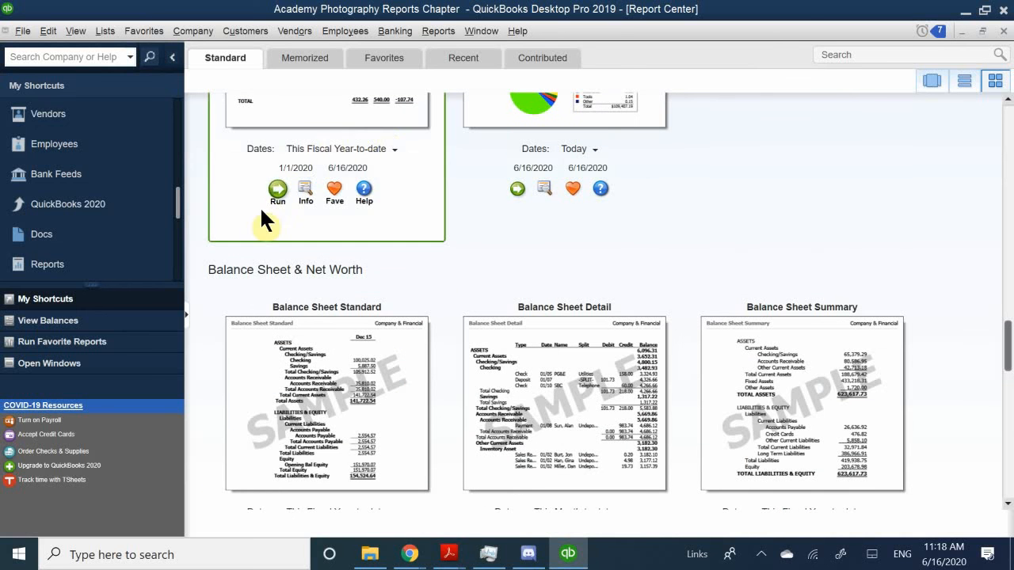
{"action": "scroll", "coordinate": [283, 315], "scroll_direction": "up", "scroll_amount": 9}
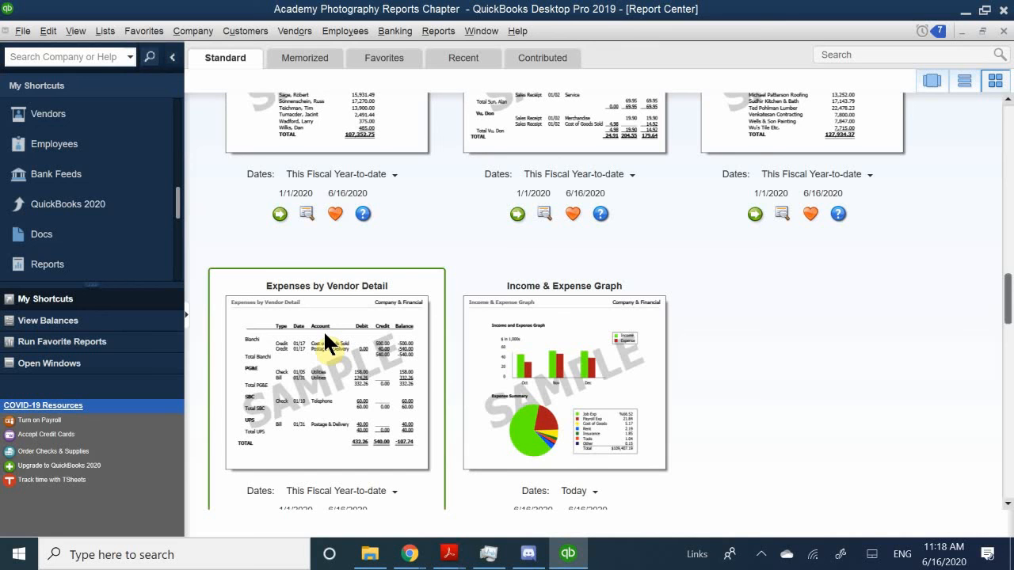
{"action": "scroll", "coordinate": [323, 330], "scroll_direction": "down", "scroll_amount": 10}
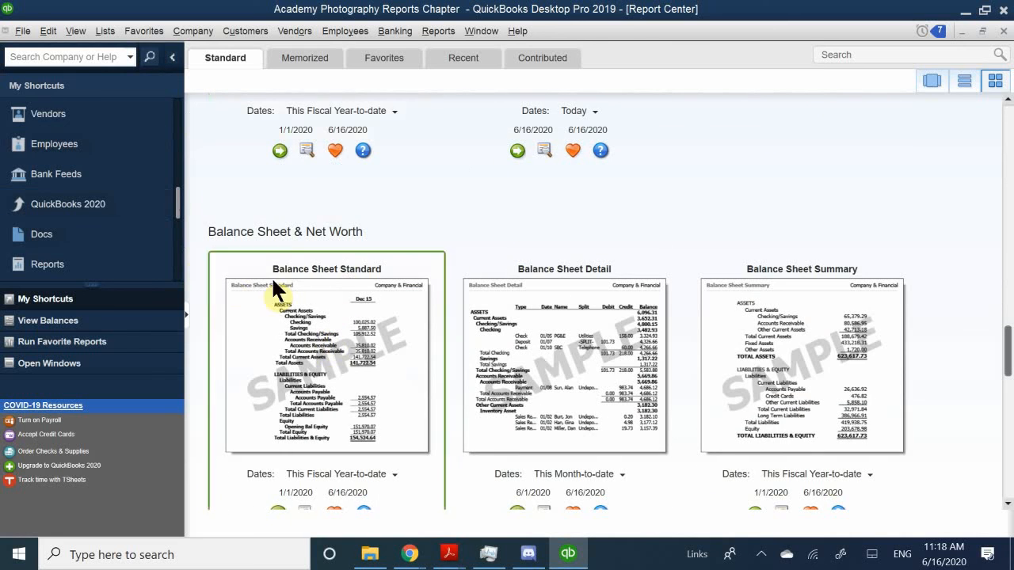
{"action": "scroll", "coordinate": [266, 237], "scroll_direction": "down", "scroll_amount": 1}
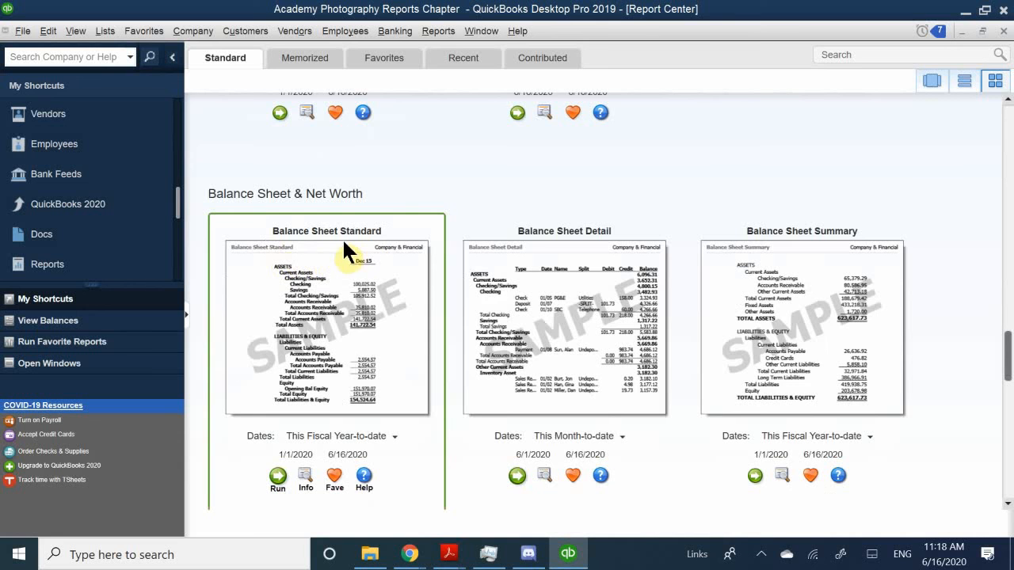
{"action": "scroll", "coordinate": [319, 238], "scroll_direction": "down", "scroll_amount": 3}
{"action": "scroll", "coordinate": [317, 254], "scroll_direction": "down", "scroll_amount": 1}
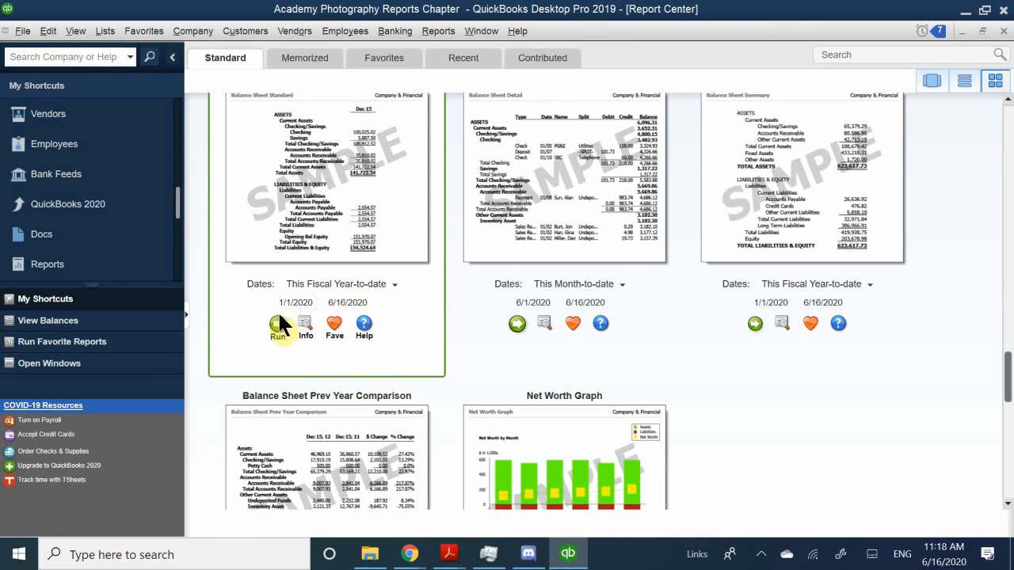
{"action": "left_click", "coordinate": [302, 304]}
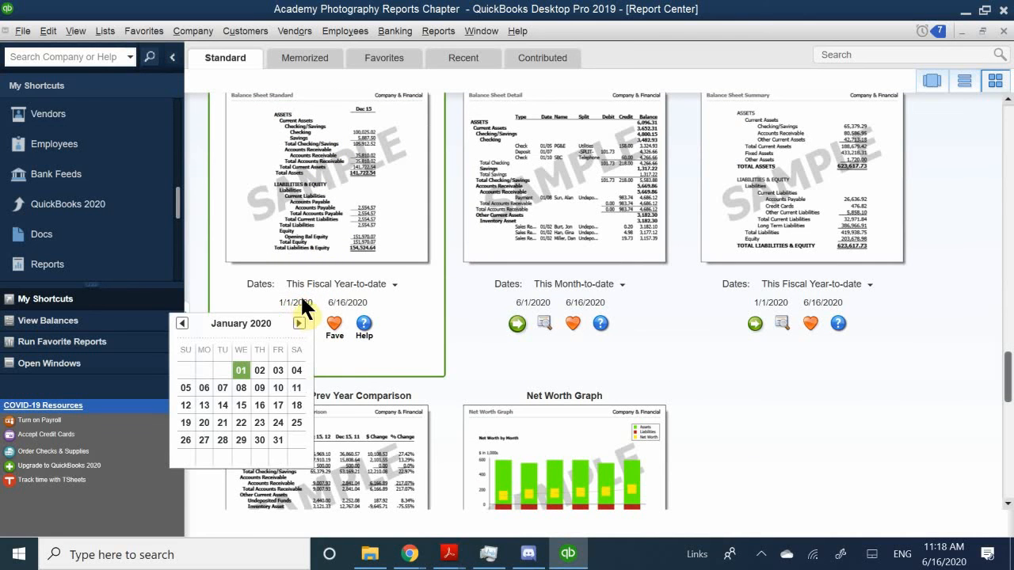
{"action": "left_click", "coordinate": [181, 324]}
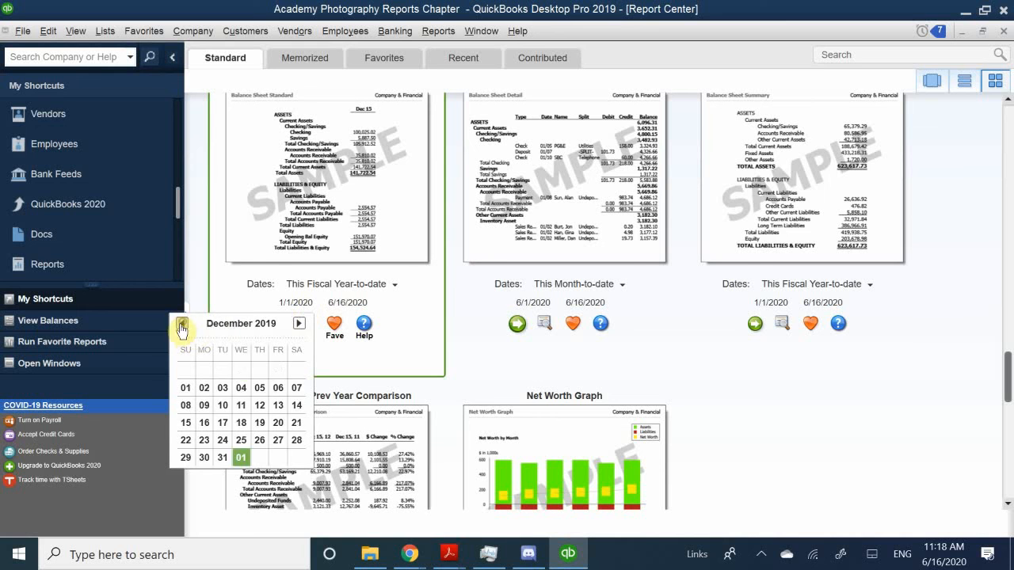
{"action": "left_click", "coordinate": [181, 323]}
{"action": "left_click", "coordinate": [181, 323]}
{"action": "scroll", "coordinate": [177, 322], "scroll_direction": "up", "scroll_amount": 1}
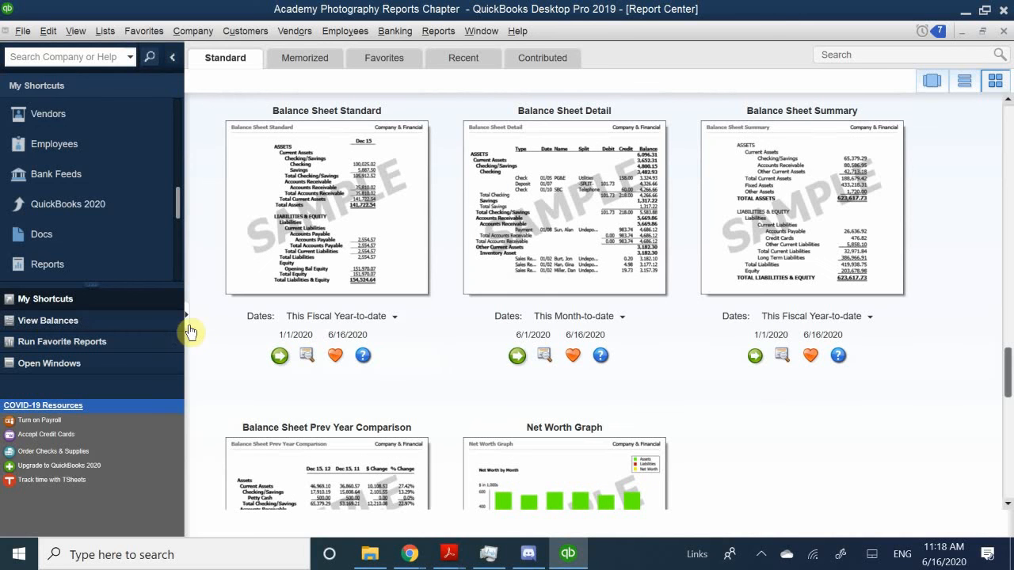
Run the Balance Sheet Standard report from the Balance Sheet & Net Worth section
{"action": "scroll", "coordinate": [262, 325], "scroll_direction": "up", "scroll_amount": 3}
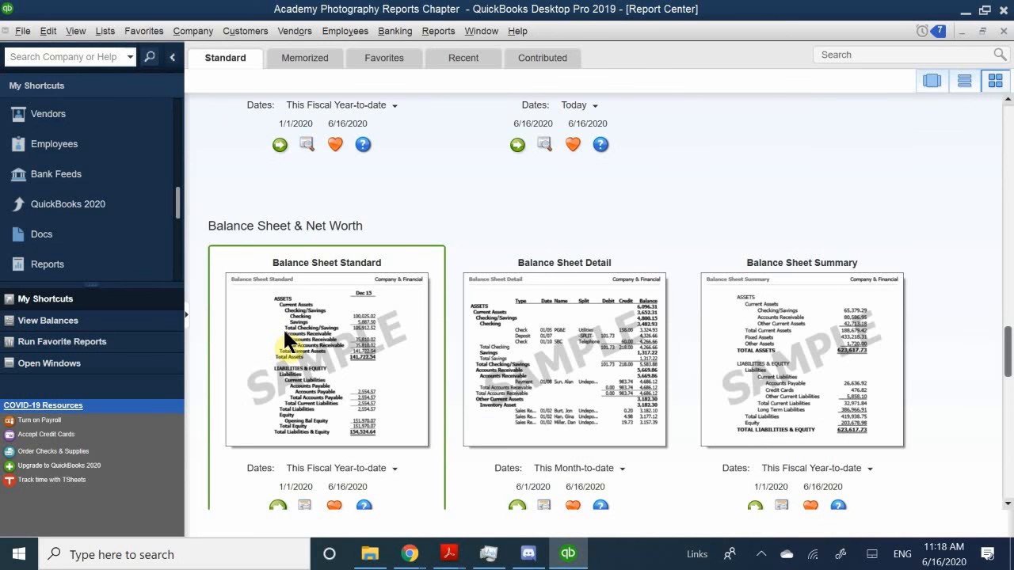
{"action": "scroll", "coordinate": [289, 333], "scroll_direction": "down", "scroll_amount": 2}
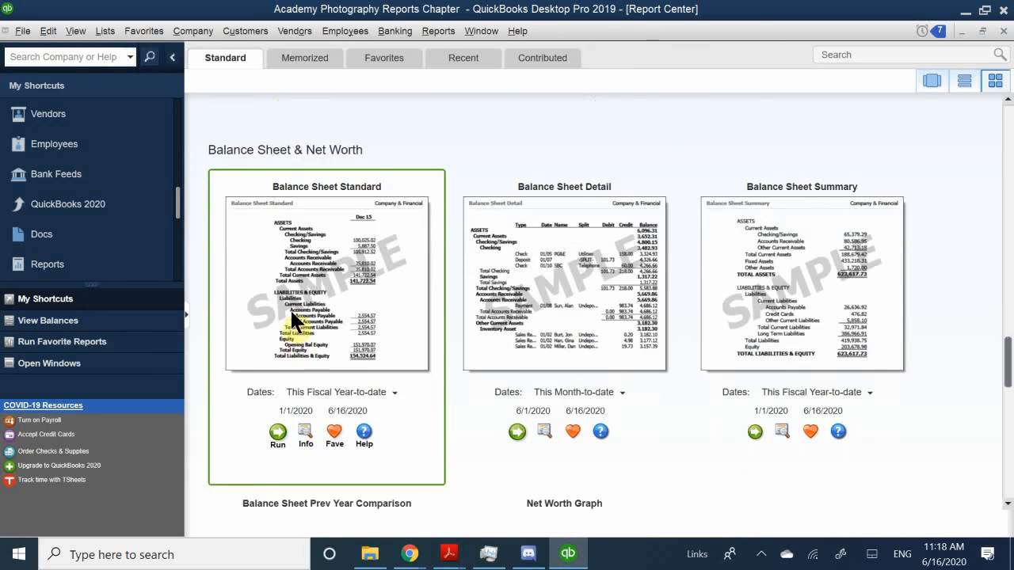
{"action": "scroll", "coordinate": [290, 308], "scroll_direction": "up", "scroll_amount": 2}
{"action": "scroll", "coordinate": [290, 308], "scroll_direction": "down", "scroll_amount": 1}
{"action": "scroll", "coordinate": [295, 323], "scroll_direction": "down", "scroll_amount": 4}
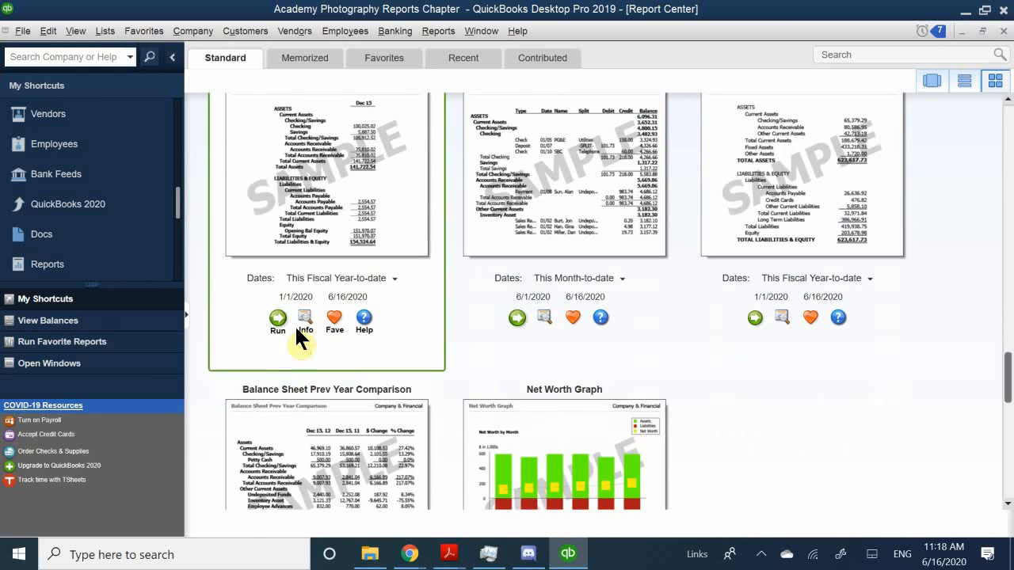
{"action": "left_click", "coordinate": [278, 320]}
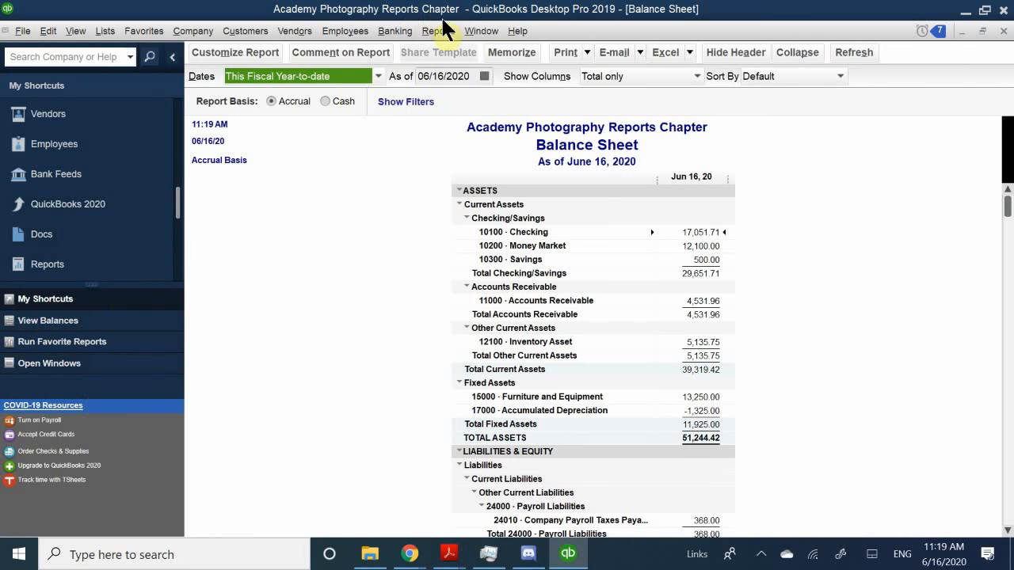
Set the Balance Sheet's as-of date to 01/01/2019 and refresh the report
{"action": "left_click", "coordinate": [484, 77]}
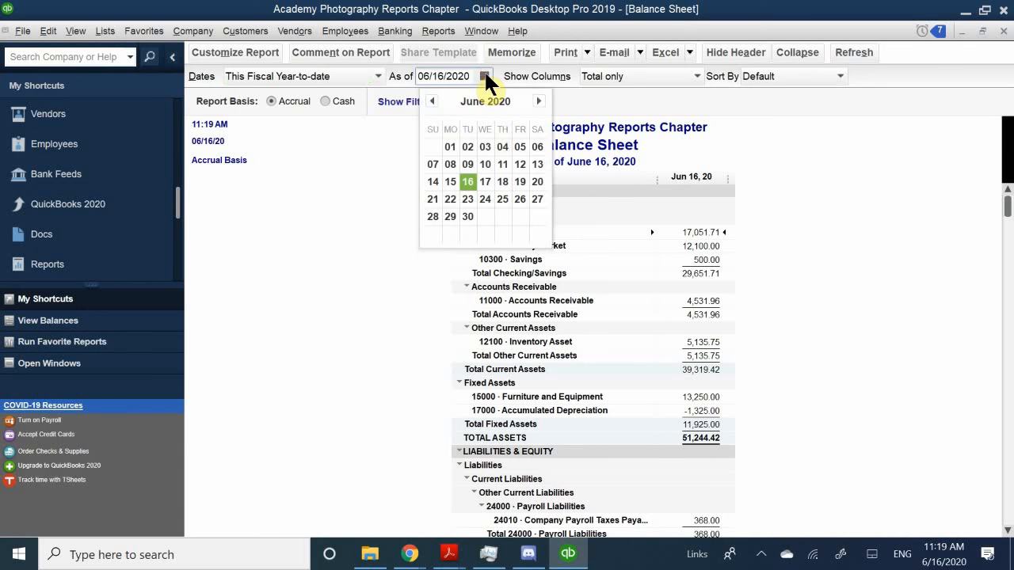
{"action": "left_click", "coordinate": [431, 102]}
{"action": "left_click", "coordinate": [431, 102]}
{"action": "left_click", "coordinate": [431, 102]}
{"action": "left_click", "coordinate": [431, 101]}
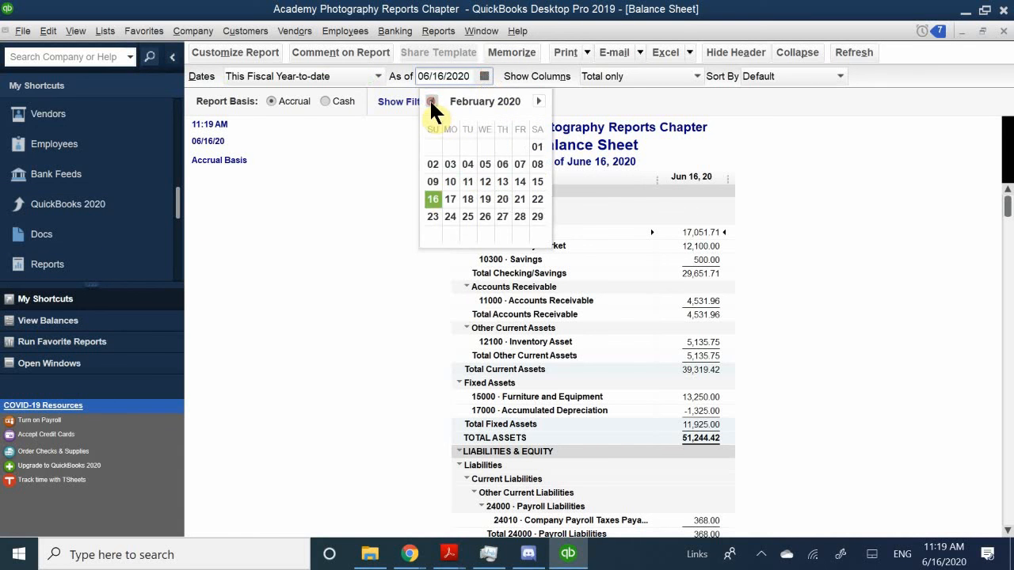
{"action": "left_click", "coordinate": [431, 102]}
{"action": "left_click", "coordinate": [430, 103]}
{"action": "left_click", "coordinate": [428, 103]}
{"action": "left_click", "coordinate": [428, 103]}
{"action": "left_click", "coordinate": [430, 102]}
{"action": "left_click", "coordinate": [429, 101]}
{"action": "left_click", "coordinate": [430, 102]}
{"action": "left_click", "coordinate": [430, 101]}
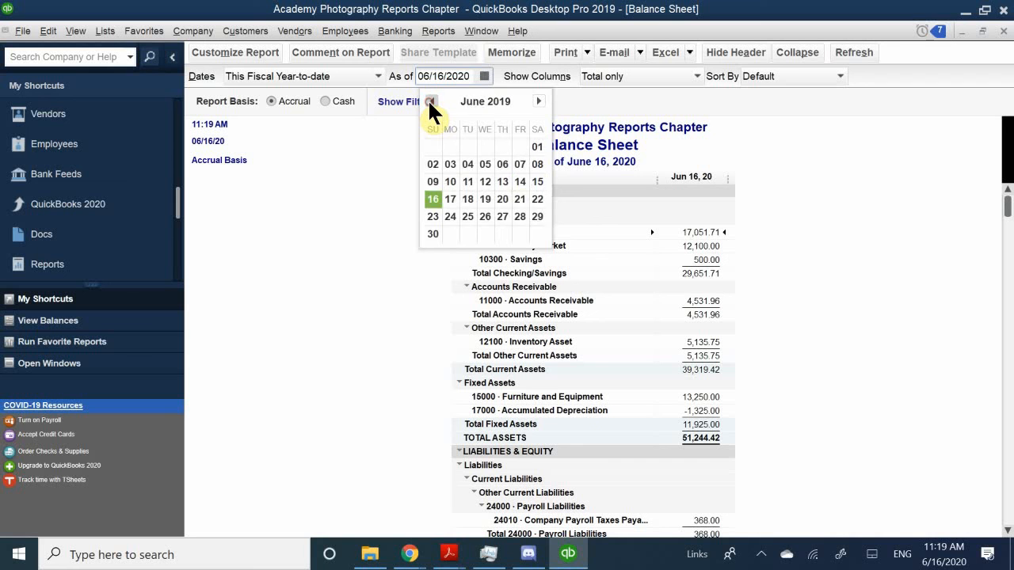
{"action": "left_click", "coordinate": [429, 101]}
{"action": "left_click", "coordinate": [429, 102]}
{"action": "left_click", "coordinate": [430, 101]}
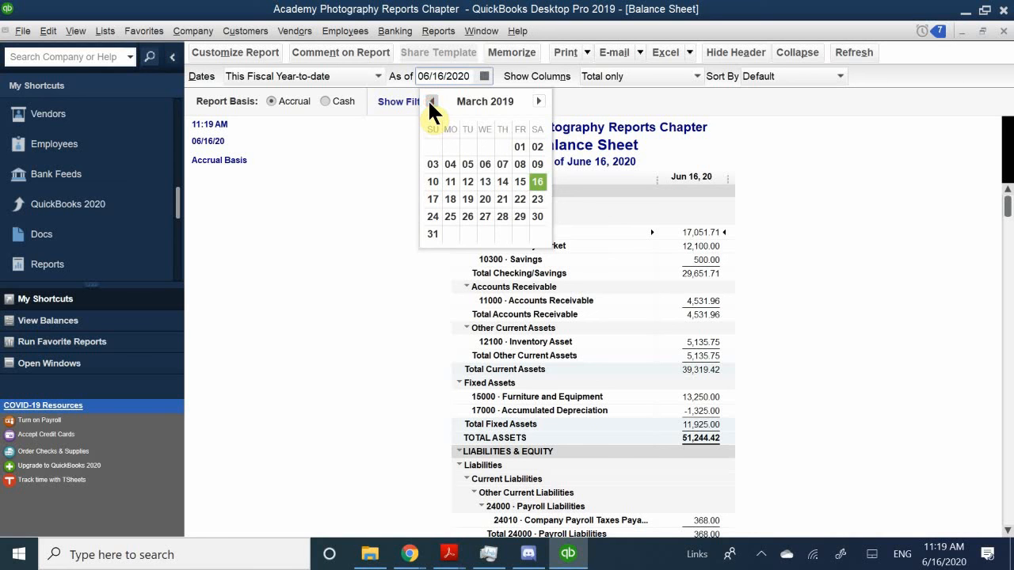
{"action": "left_click", "coordinate": [430, 101]}
{"action": "left_click", "coordinate": [429, 101]}
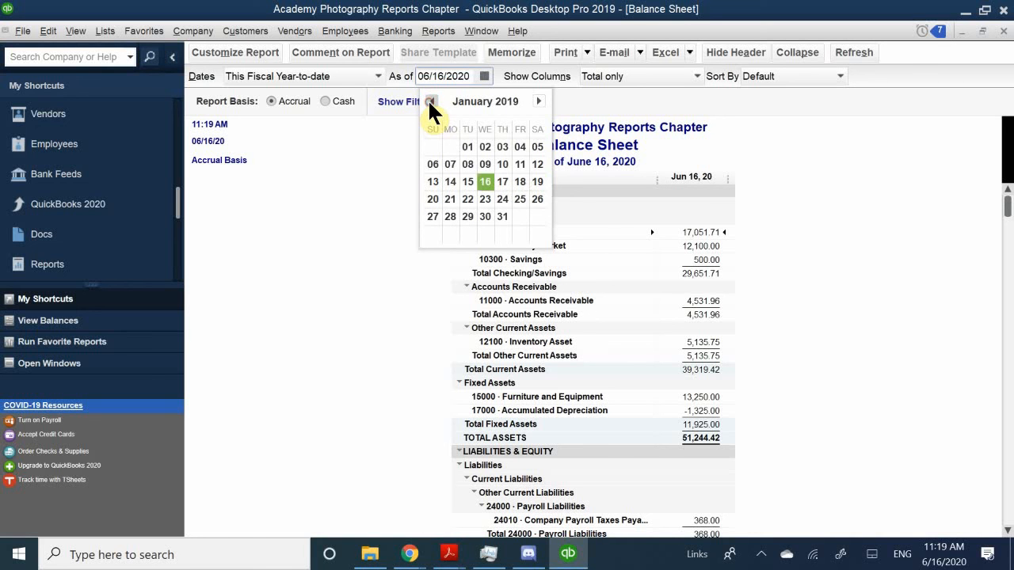
{"action": "left_click", "coordinate": [467, 146]}
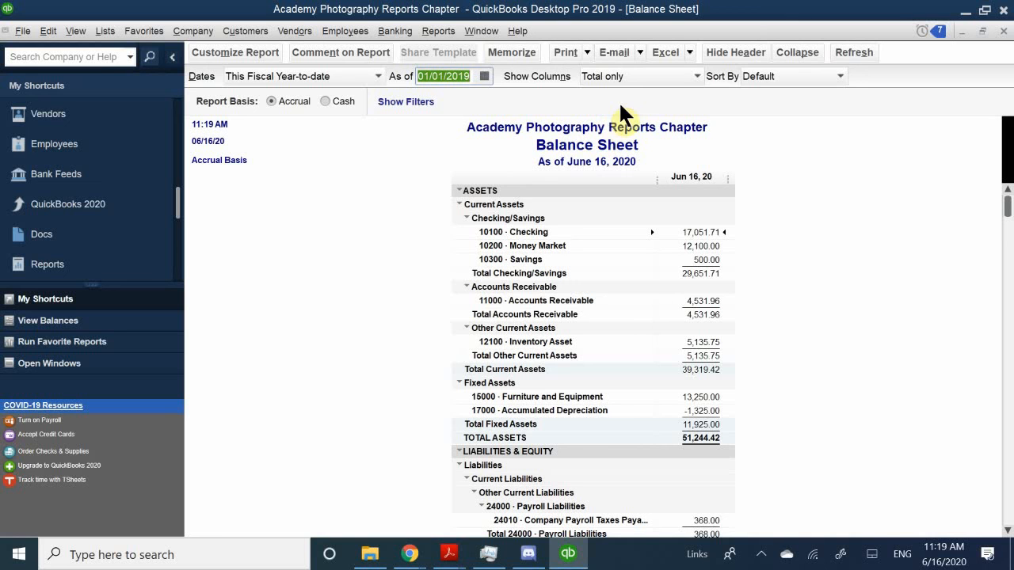
{"action": "left_click", "coordinate": [849, 51]}
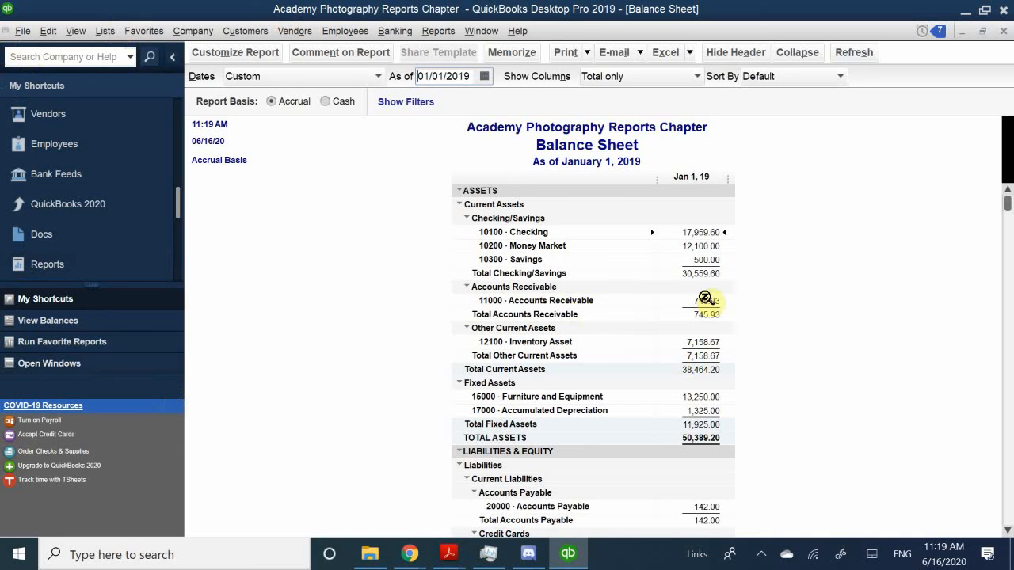
Review the January 1, 2019 Balance Sheet from current and fixed assets through liabilities and equity, comparing total assets with total liabilities and equity
{"action": "scroll", "coordinate": [710, 302], "scroll_direction": "down", "scroll_amount": 1}
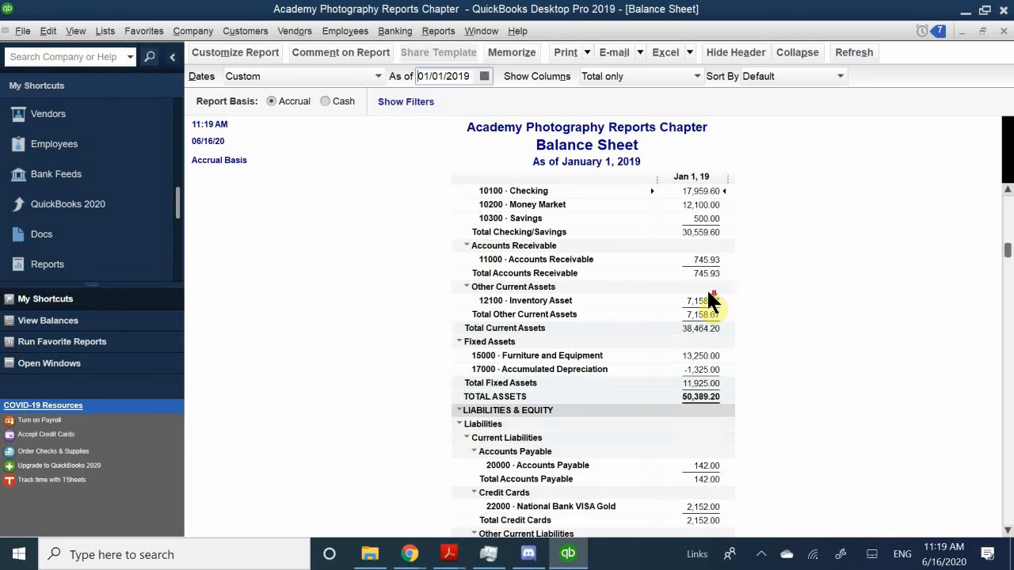
{"action": "scroll", "coordinate": [710, 302], "scroll_direction": "up", "scroll_amount": 1}
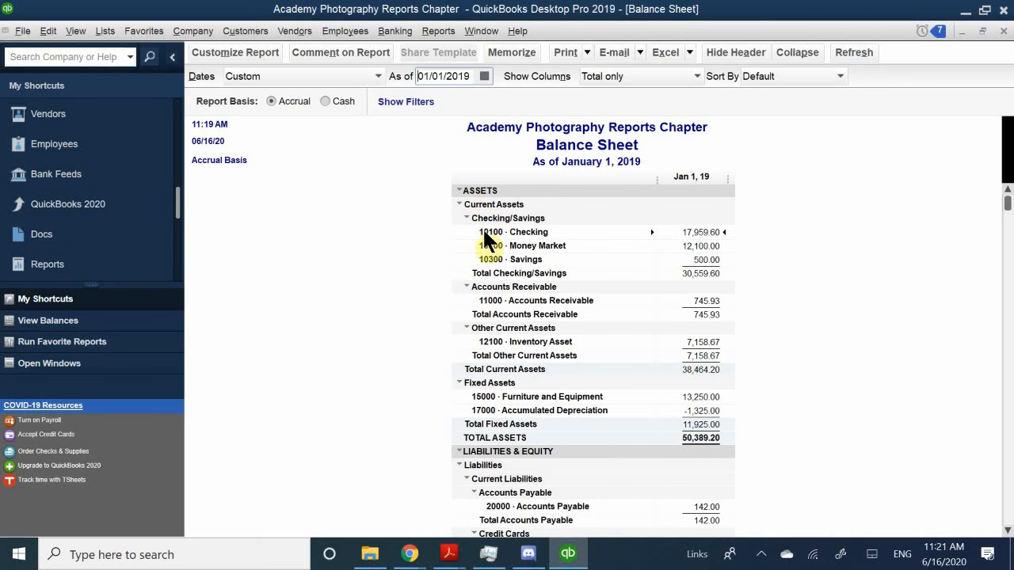
{"action": "scroll", "coordinate": [468, 427], "scroll_direction": "down", "scroll_amount": 2}
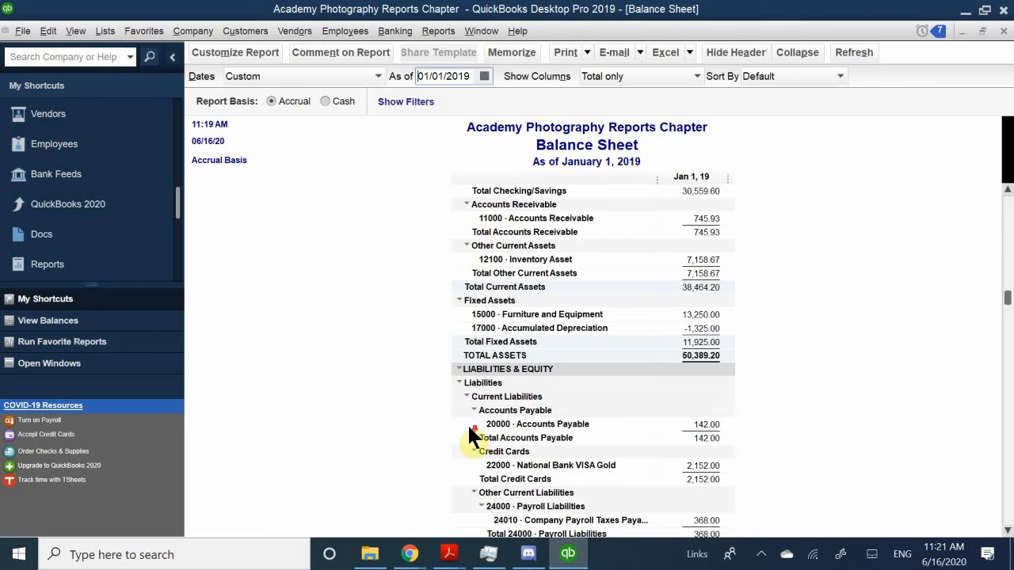
{"action": "scroll", "coordinate": [469, 428], "scroll_direction": "down", "scroll_amount": 1}
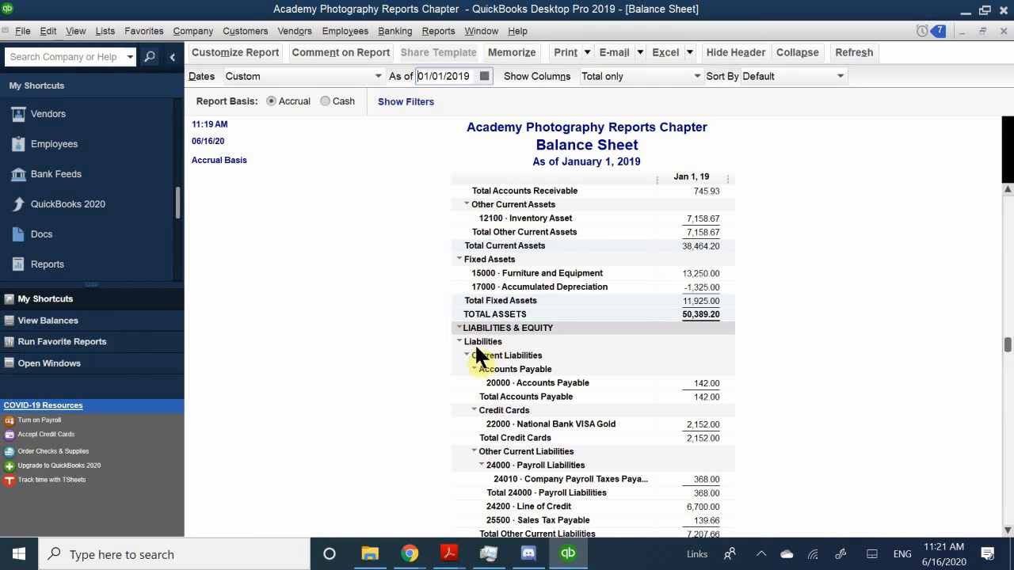
{"action": "scroll", "coordinate": [484, 345], "scroll_direction": "down", "scroll_amount": 1}
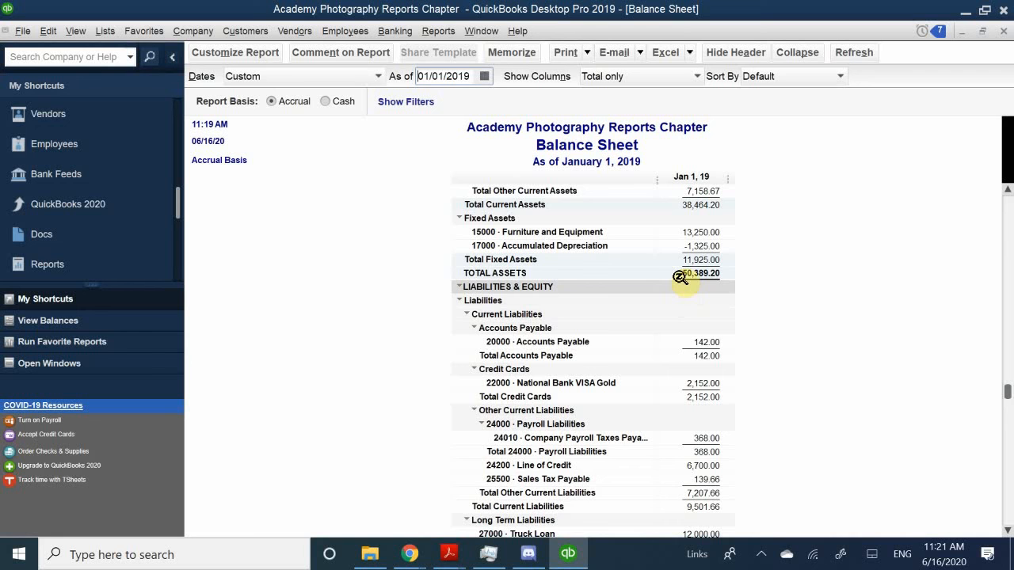
{"action": "scroll", "coordinate": [680, 277], "scroll_direction": "down", "scroll_amount": 3}
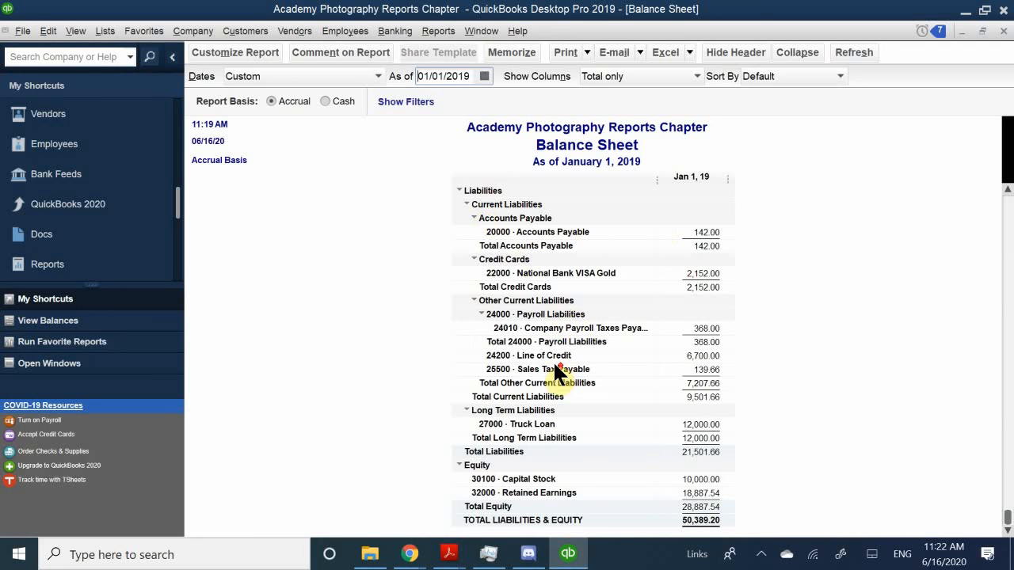
{"action": "scroll", "coordinate": [553, 360], "scroll_direction": "up", "scroll_amount": 6}
{"action": "scroll", "coordinate": [553, 360], "scroll_direction": "down", "scroll_amount": 6}
{"action": "scroll", "coordinate": [723, 347], "scroll_direction": "up", "scroll_amount": 6}
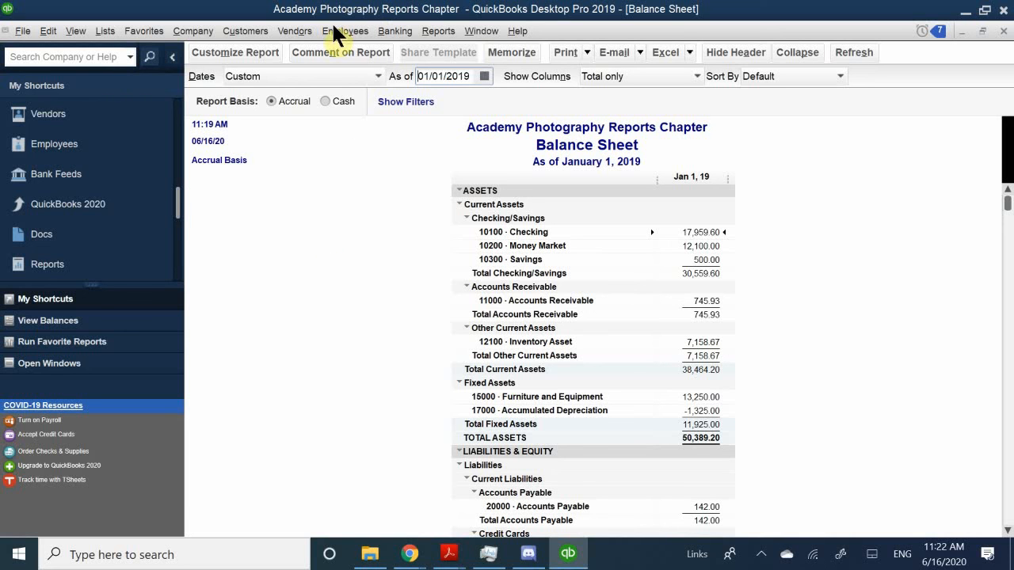
Run the Statement of Cash Flows report from the Company & Financial reports
{"action": "left_click", "coordinate": [438, 31]}
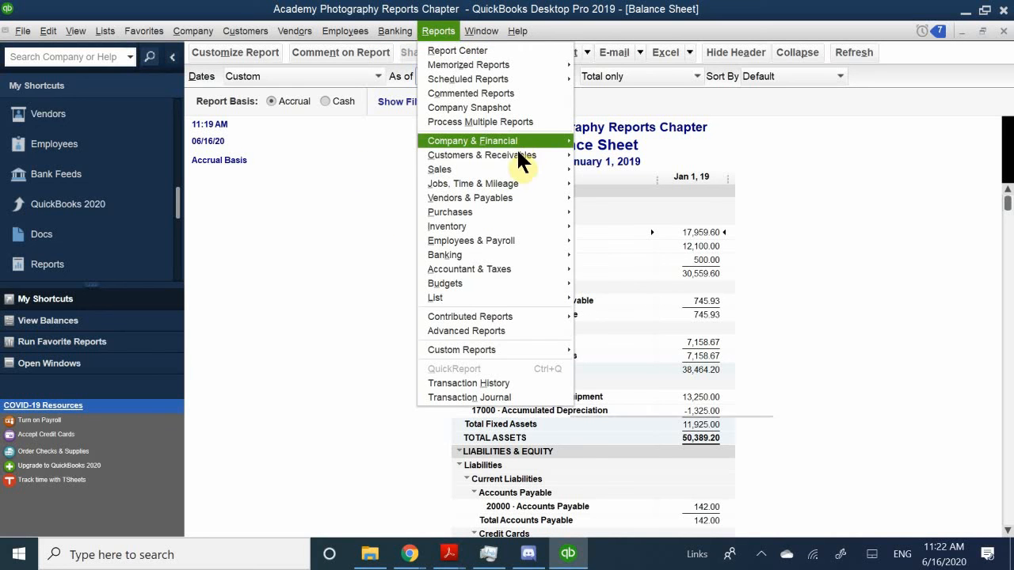
{"action": "mouse_move", "coordinate": [516, 183]}
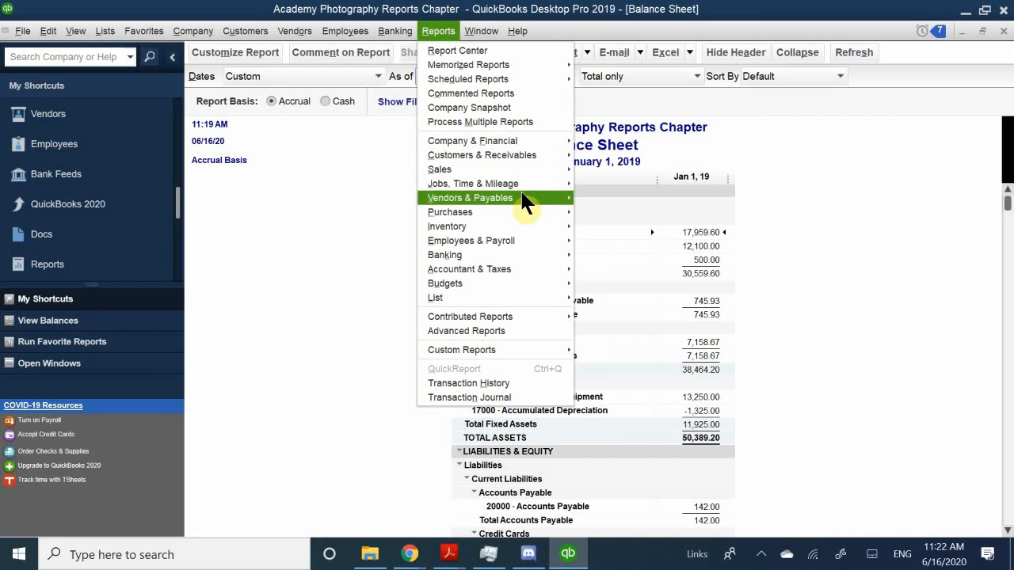
{"action": "mouse_move", "coordinate": [527, 143]}
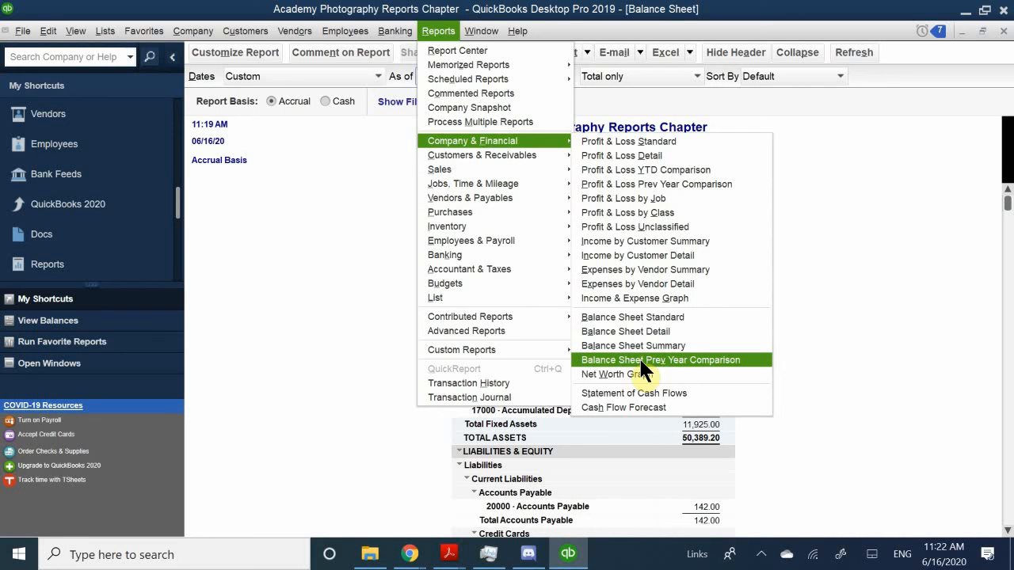
{"action": "left_click", "coordinate": [618, 393]}
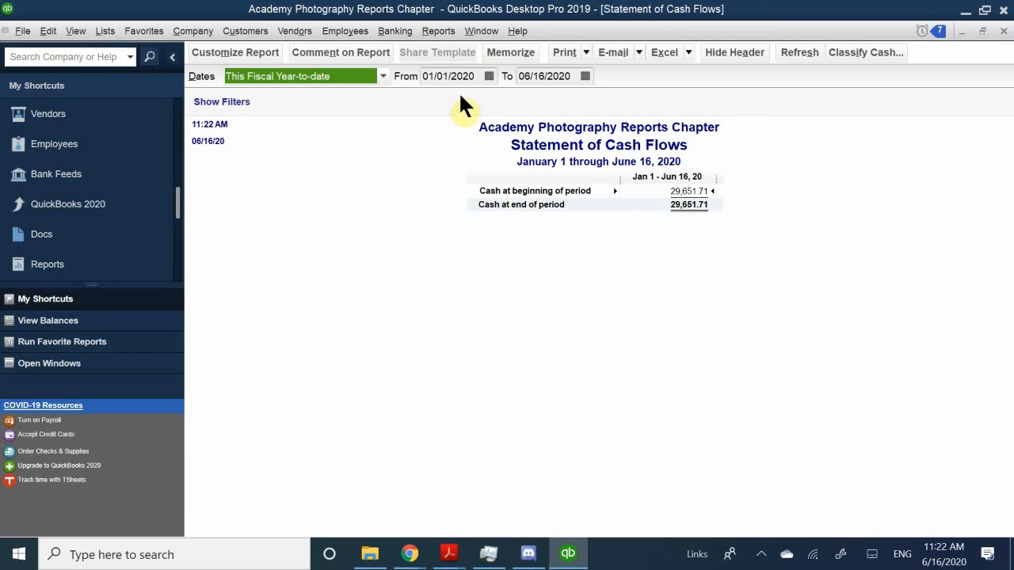
Set the Statement of Cash Flows start date to 01/01/2019 and refresh the report
{"action": "left_click", "coordinate": [489, 76]}
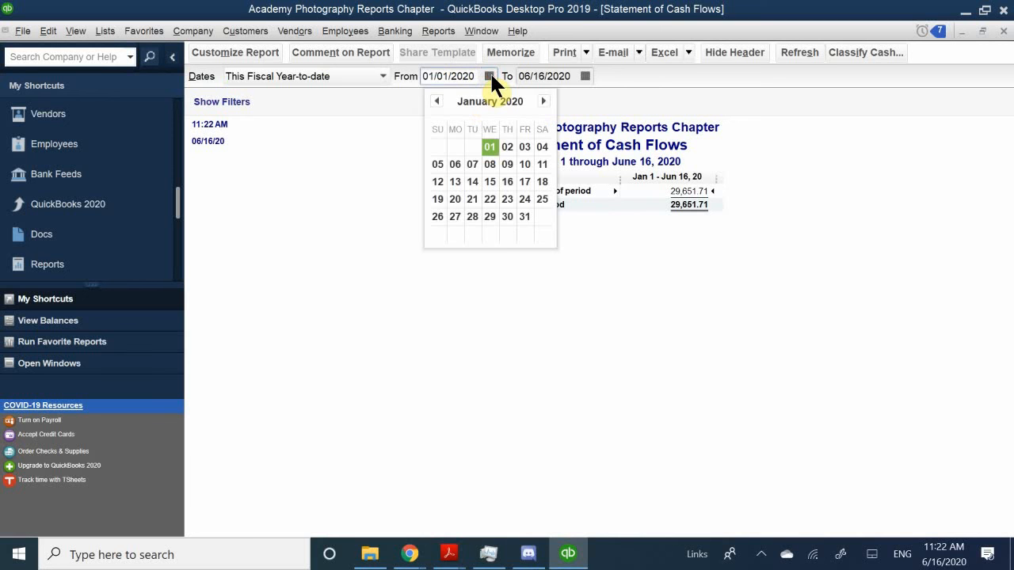
{"action": "left_click", "coordinate": [436, 102]}
{"action": "left_click", "coordinate": [436, 102]}
{"action": "left_click", "coordinate": [436, 101]}
{"action": "left_click", "coordinate": [436, 101]}
{"action": "left_click", "coordinate": [435, 101]}
{"action": "left_click", "coordinate": [436, 101]}
{"action": "left_click", "coordinate": [436, 102]}
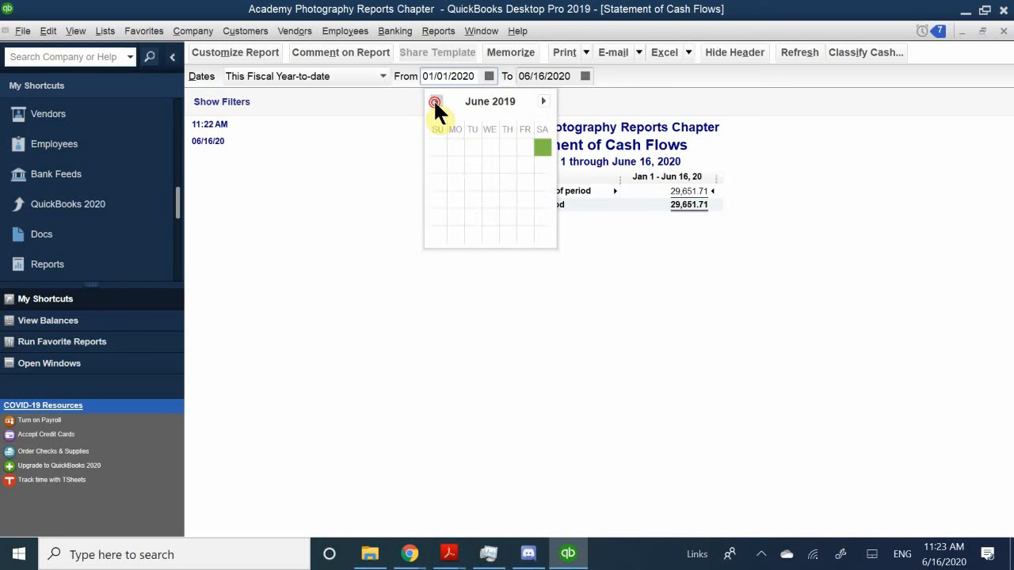
{"action": "left_click", "coordinate": [435, 101]}
{"action": "left_click", "coordinate": [435, 101]}
{"action": "left_click", "coordinate": [435, 102]}
{"action": "left_click", "coordinate": [436, 102]}
{"action": "left_click", "coordinate": [435, 101]}
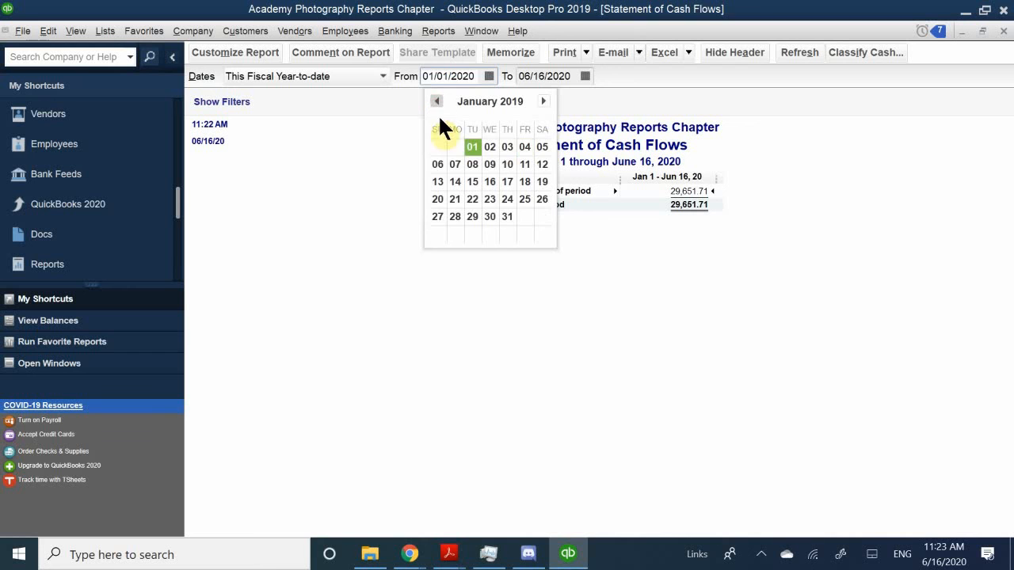
{"action": "left_click", "coordinate": [470, 148]}
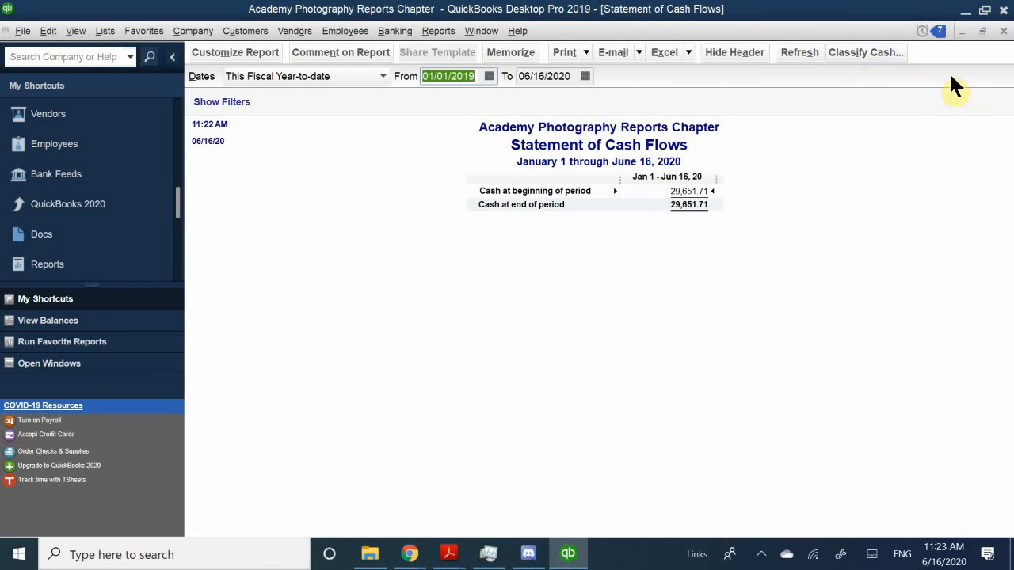
{"action": "left_click", "coordinate": [798, 50]}
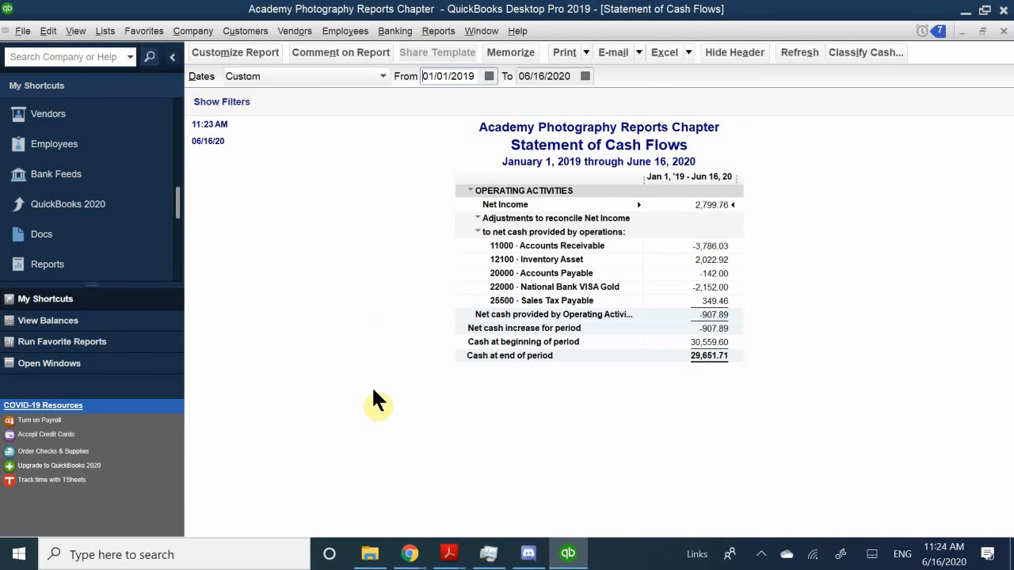
Switch to Adobe Acrobat Reader and bring up the QB CH 5.pdf document
{"action": "mouse_move", "coordinate": [446, 555]}
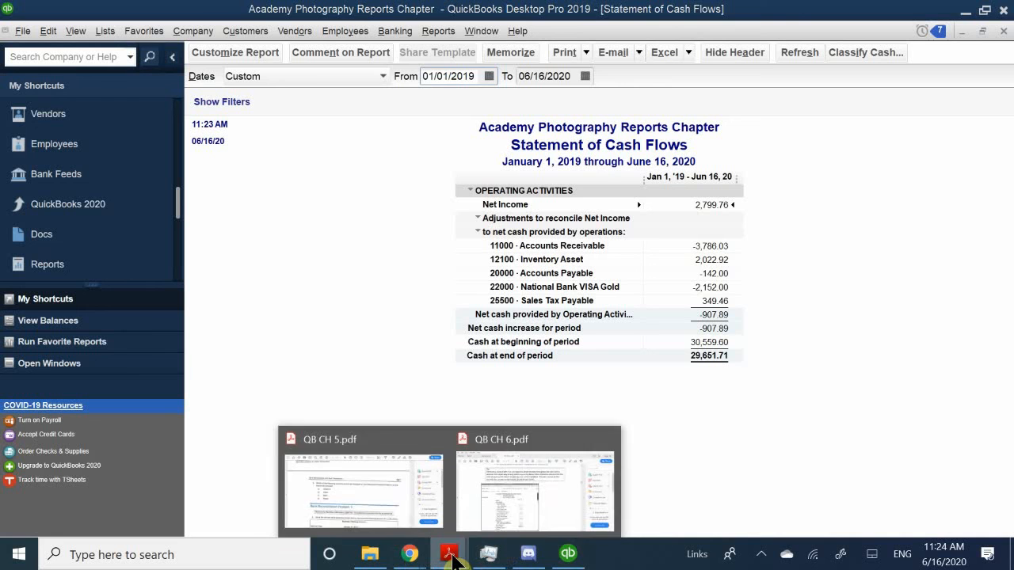
{"action": "mouse_move", "coordinate": [379, 478]}
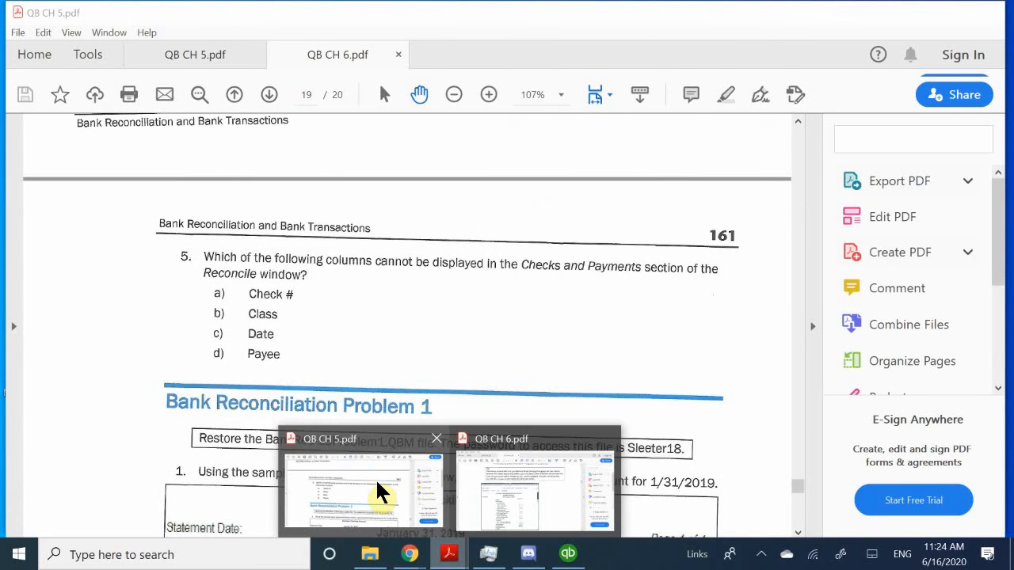
{"action": "left_click", "coordinate": [376, 478]}
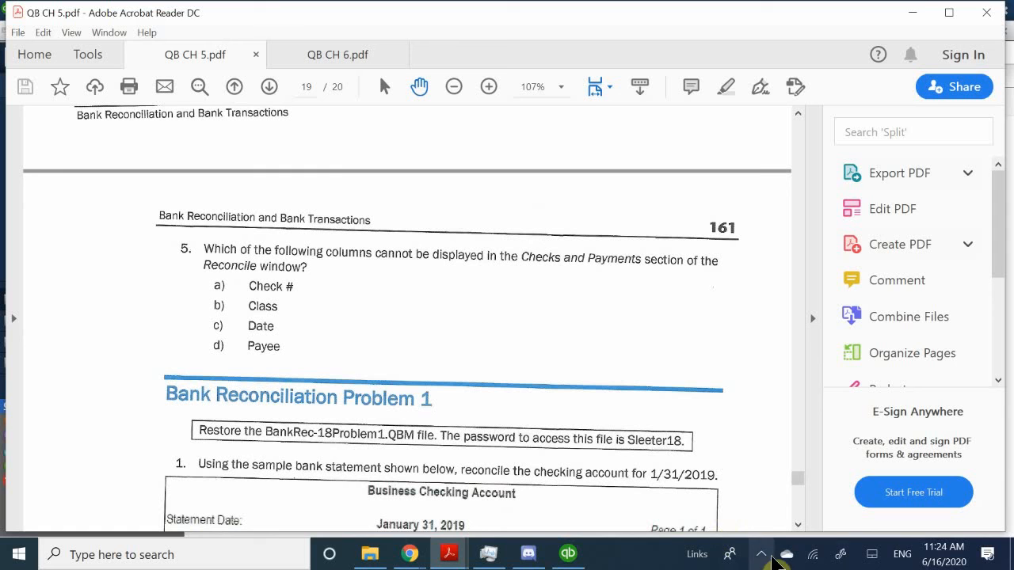
{"action": "left_click", "coordinate": [761, 554]}
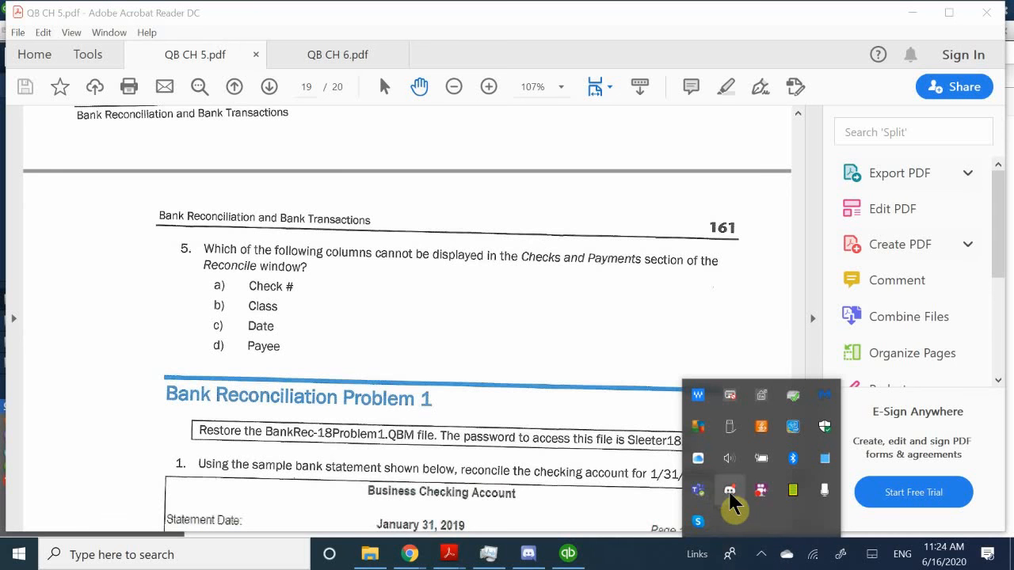
{"action": "right_click", "coordinate": [760, 492]}
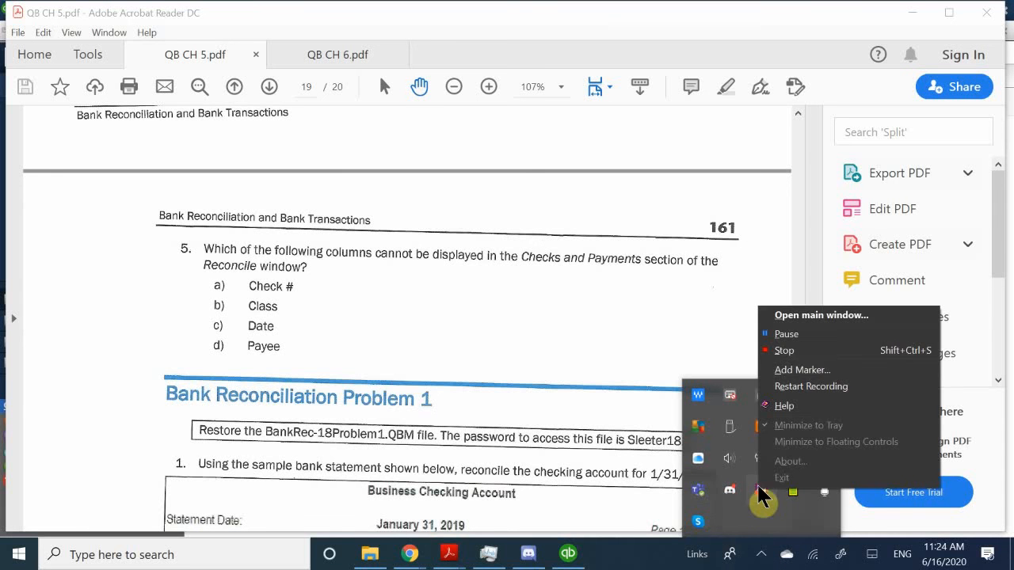